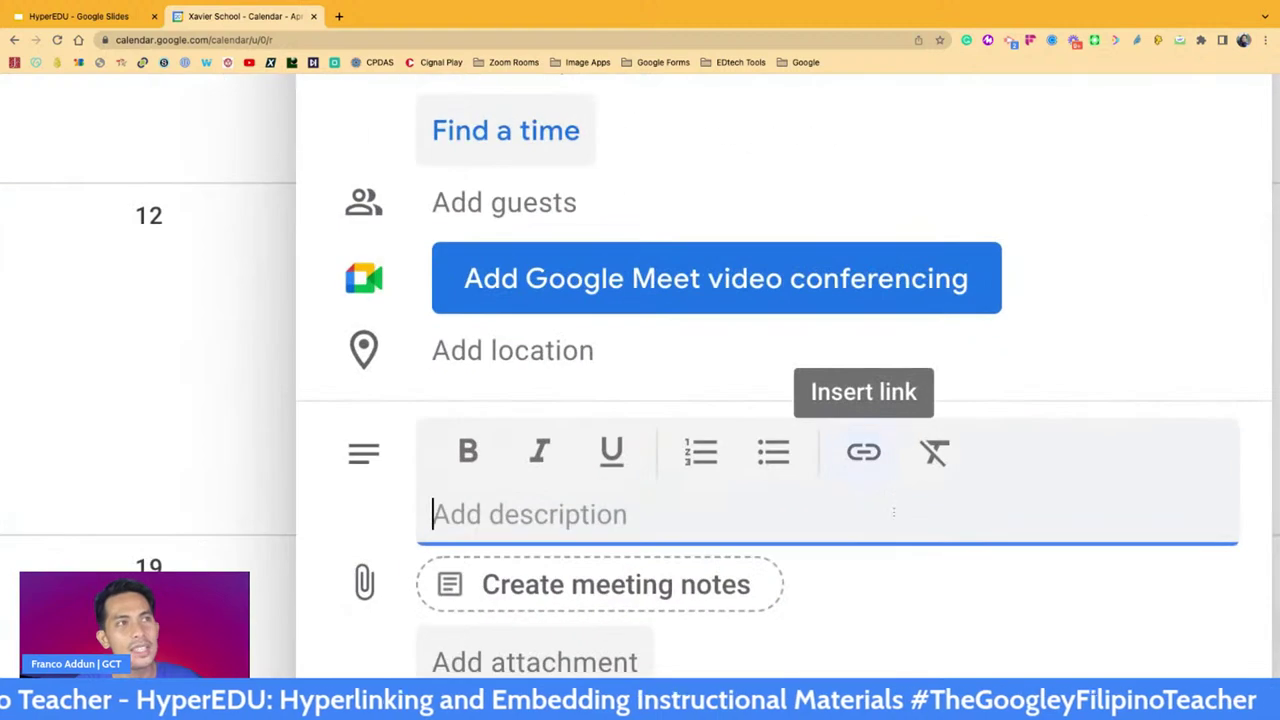
Step: Start a link in the event description with the display text "Please watch this video:"
{"action": "left_click", "coordinate": [866, 453]}
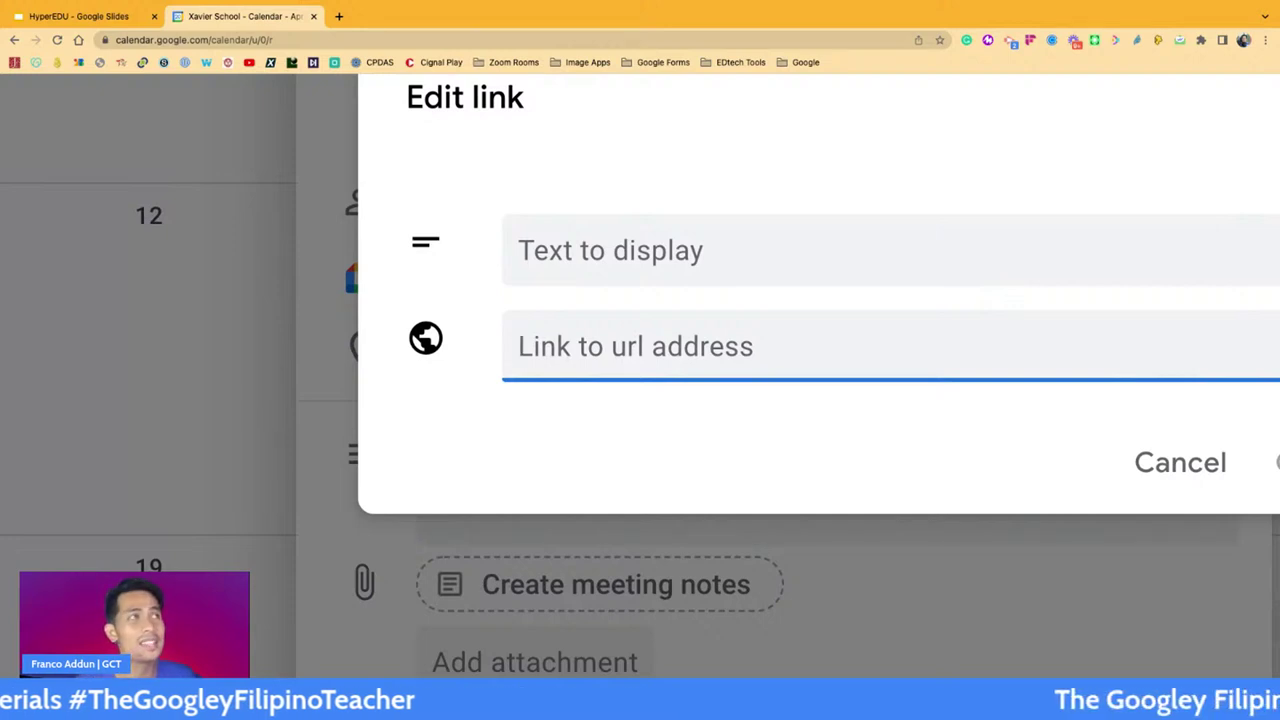
{"action": "left_click", "coordinate": [742, 257]}
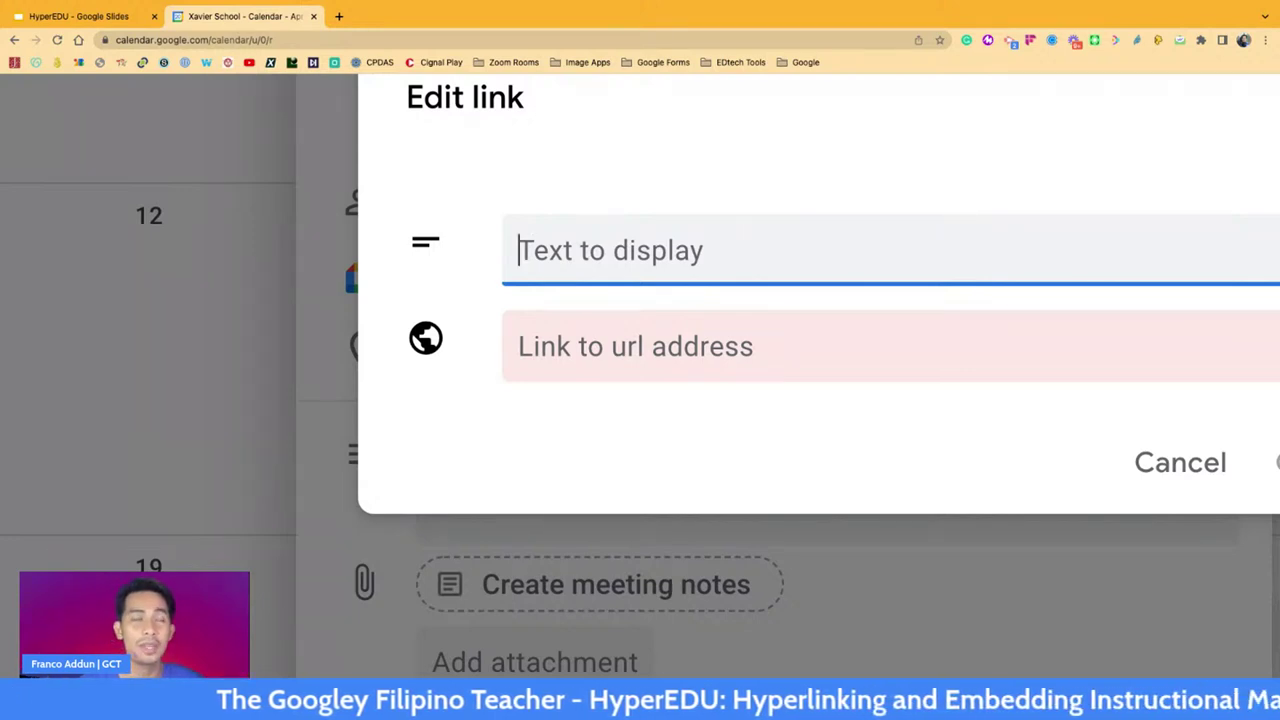
{"action": "type", "text": "Ple"}
{"action": "key", "text": "BackSpace"}
{"action": "key", "text": "BackSpace"}
{"action": "key", "text": "BackSpace"}
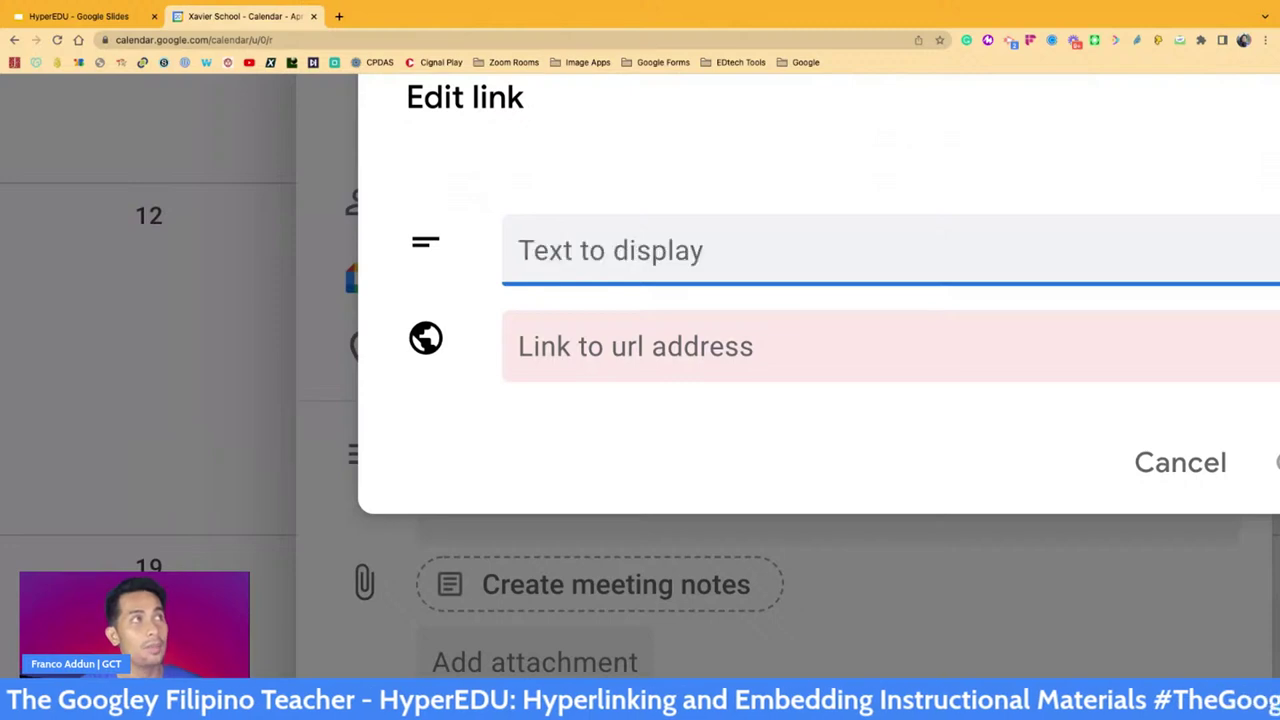
{"action": "type", "text": "Please watc"}
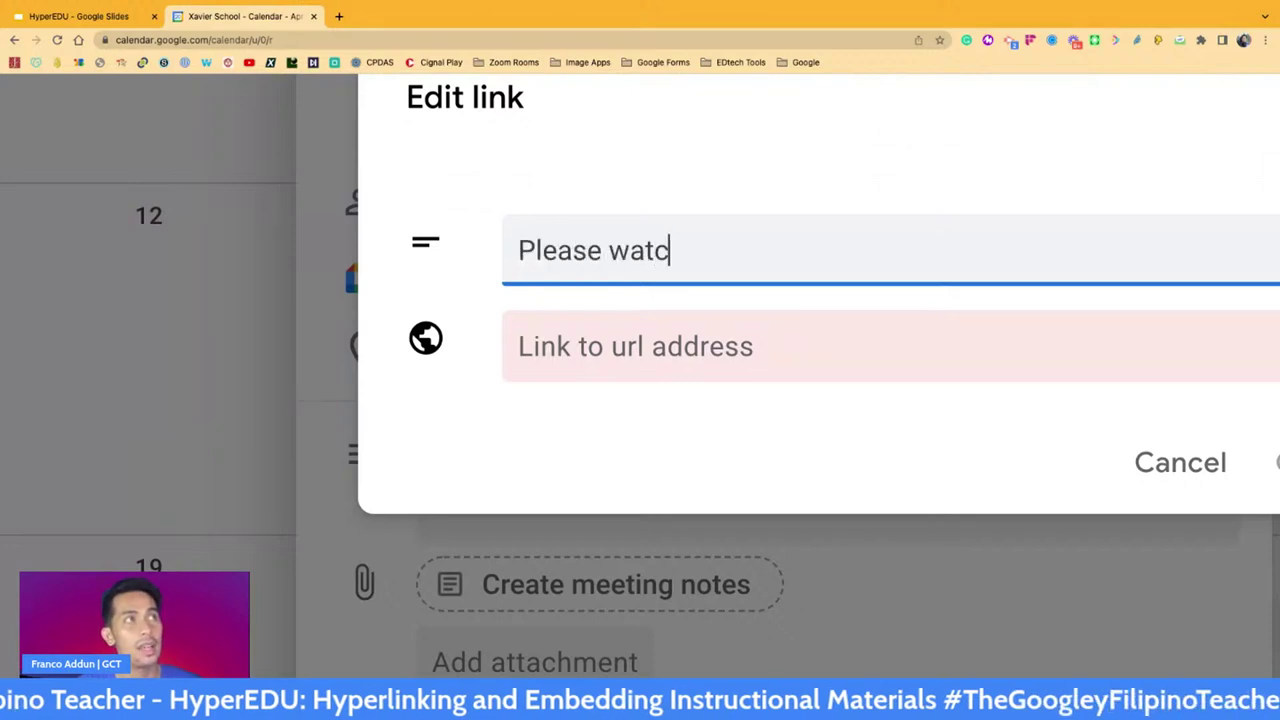
{"action": "type", "text": "h this video"}
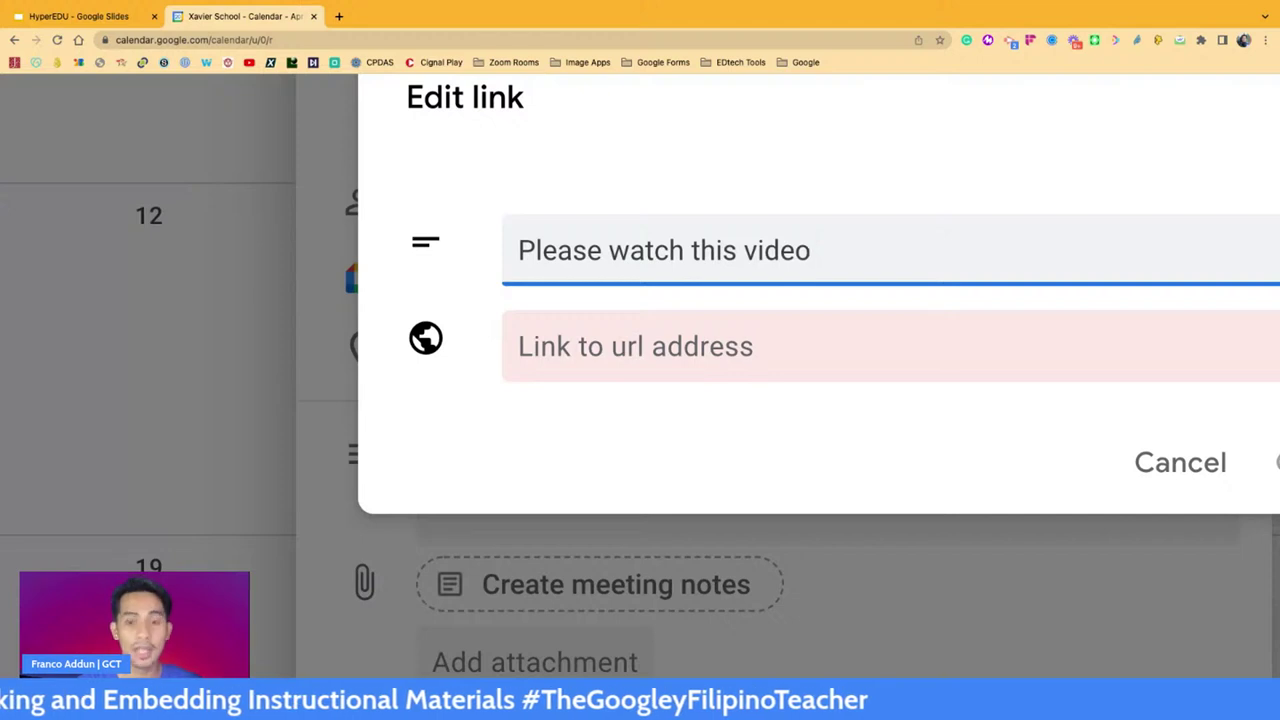
{"action": "type", "text": ":"}
{"action": "left_click", "coordinate": [560, 346]}
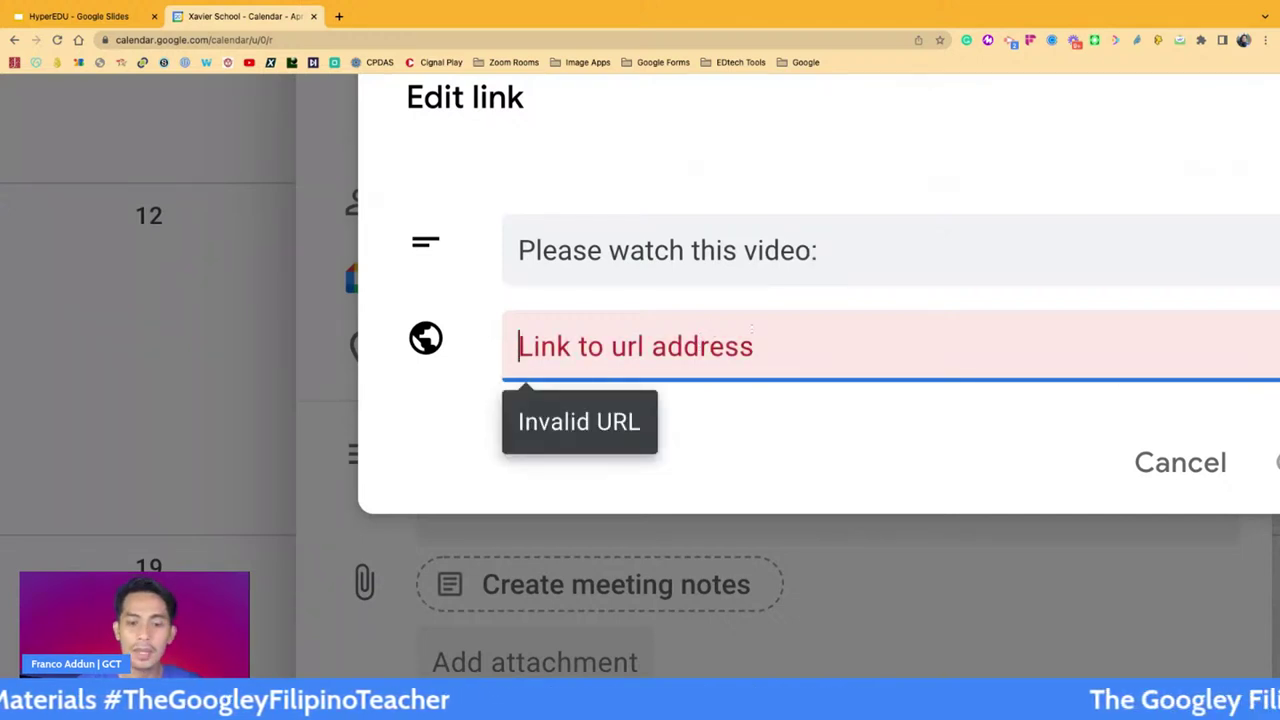
{"action": "type", "text": "www."}
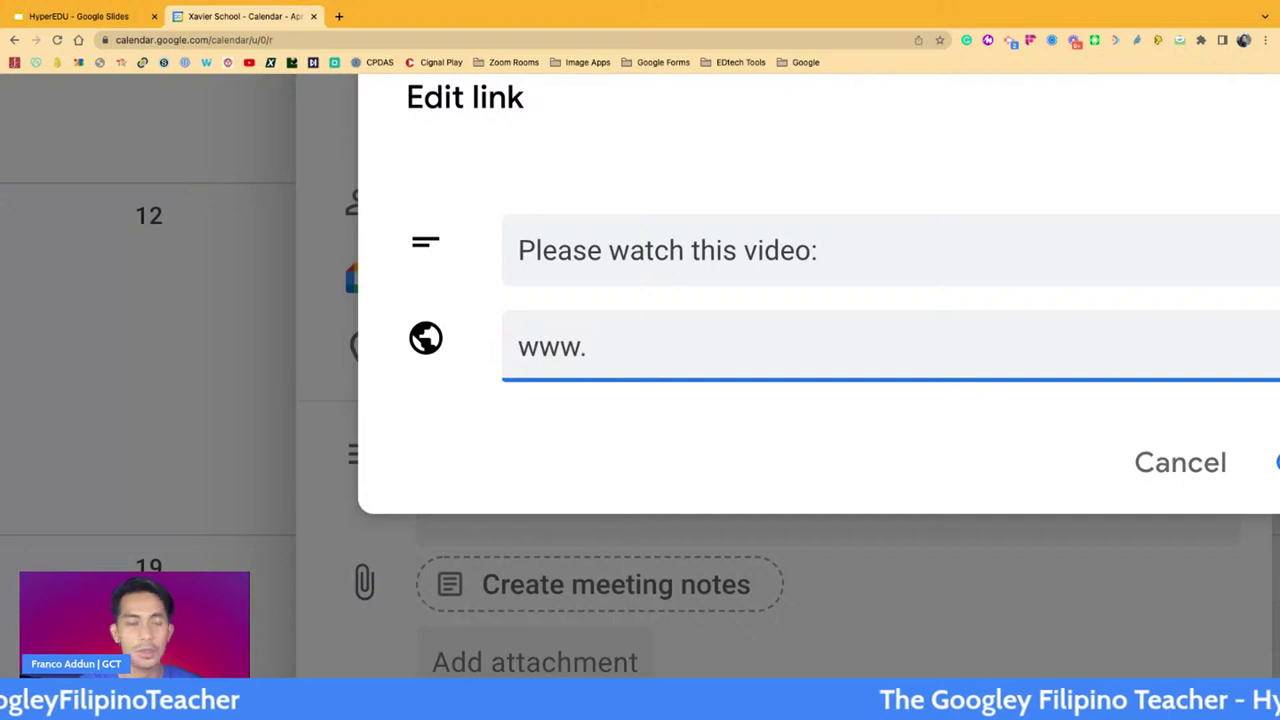
{"action": "type", "text": "youtube.com"}
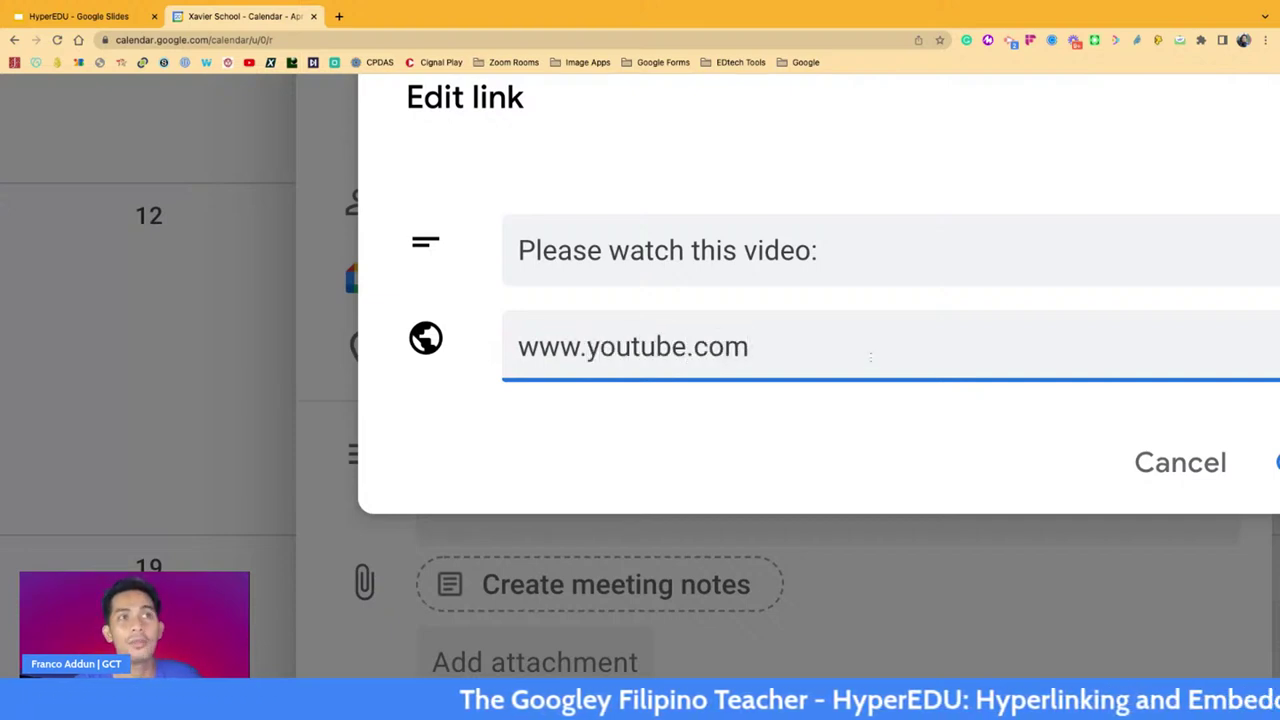
{"action": "left_click", "coordinate": [985, 390]}
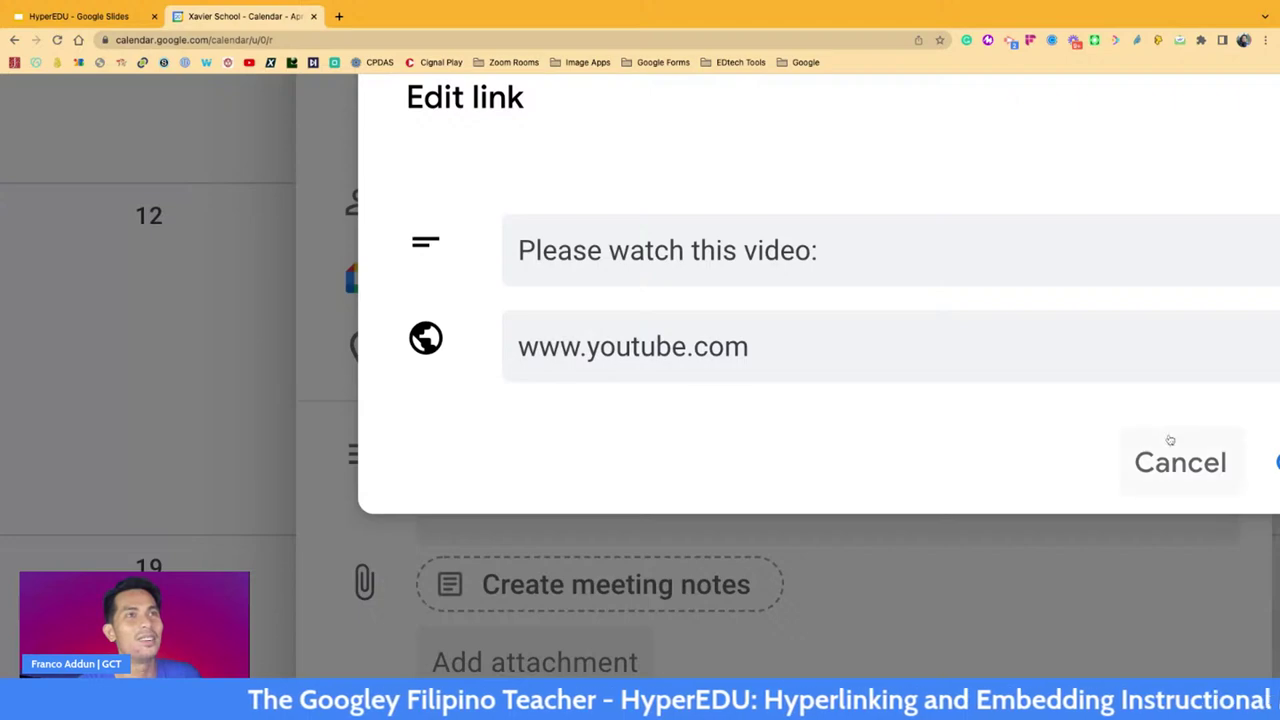
{"action": "left_click", "coordinate": [1277, 465]}
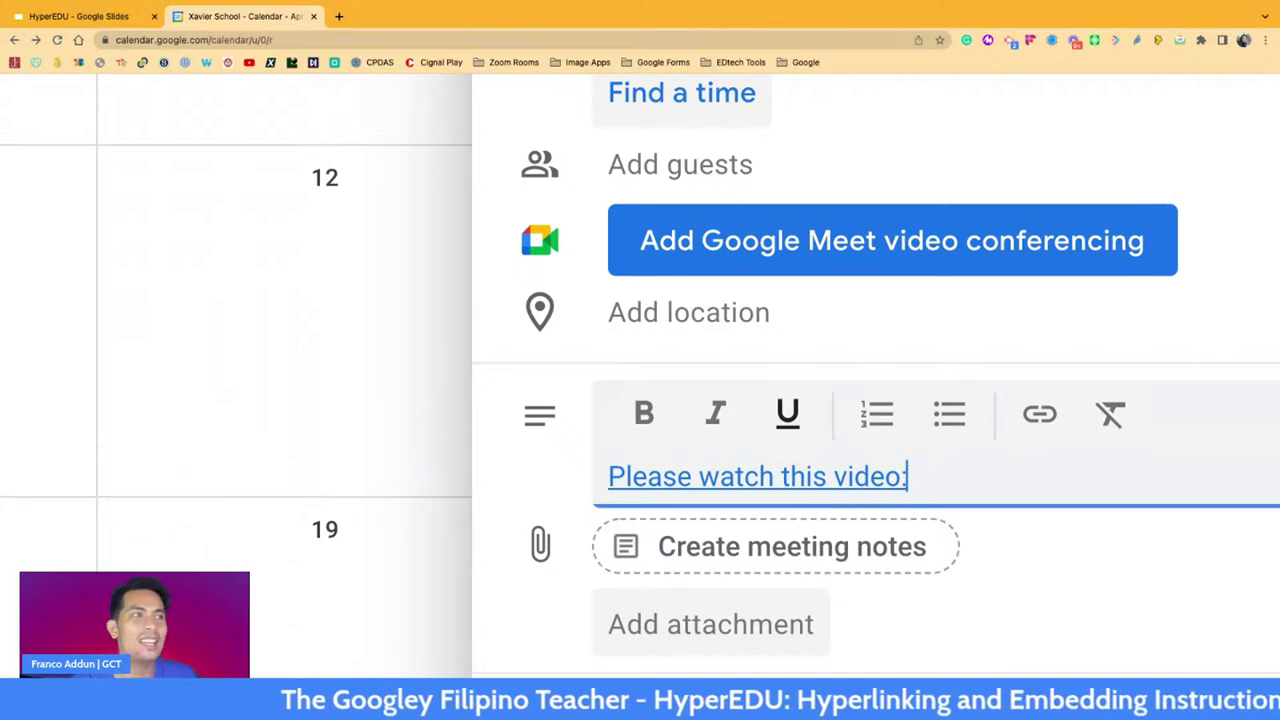
Step: Attach the recent "Demo Docs" document from Google Drive to the event
{"action": "scroll", "coordinate": [792, 630], "scroll_direction": "down", "scroll_amount": 1}
{"action": "scroll", "coordinate": [792, 630], "scroll_direction": "down", "scroll_amount": 1}
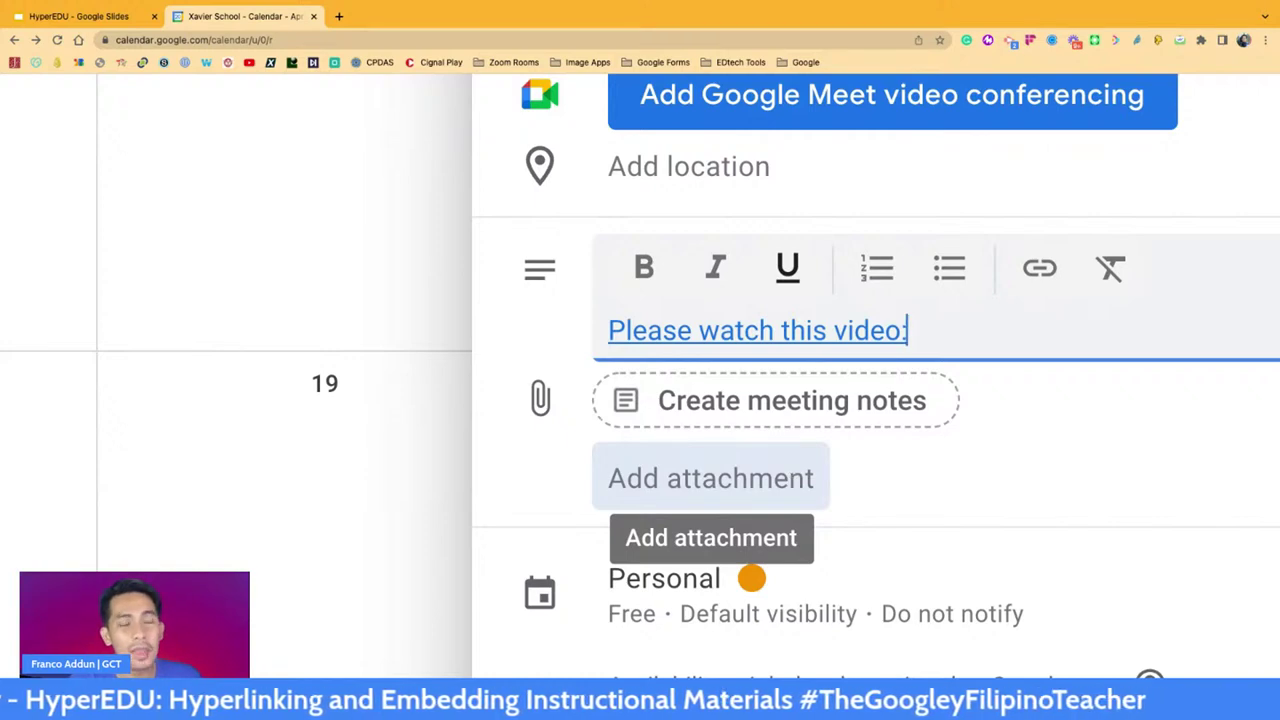
{"action": "left_click", "coordinate": [711, 478]}
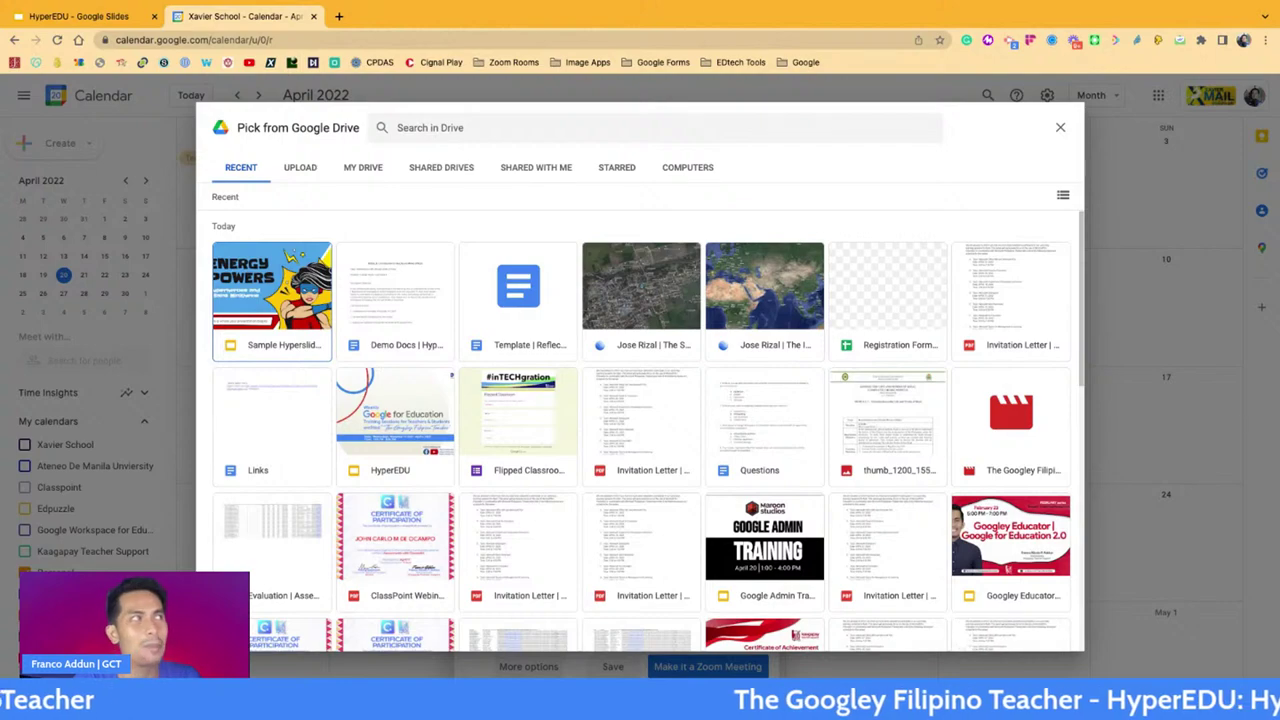
{"action": "left_click", "coordinate": [395, 300]}
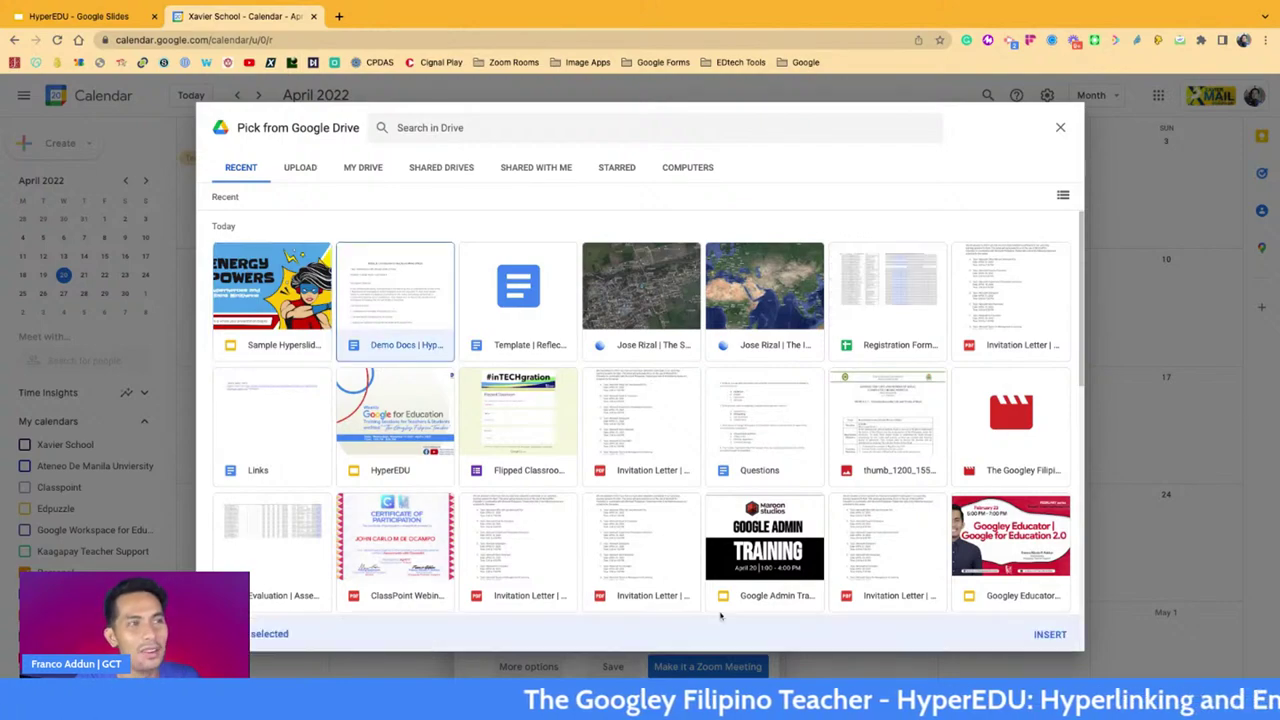
{"action": "left_click", "coordinate": [1050, 634]}
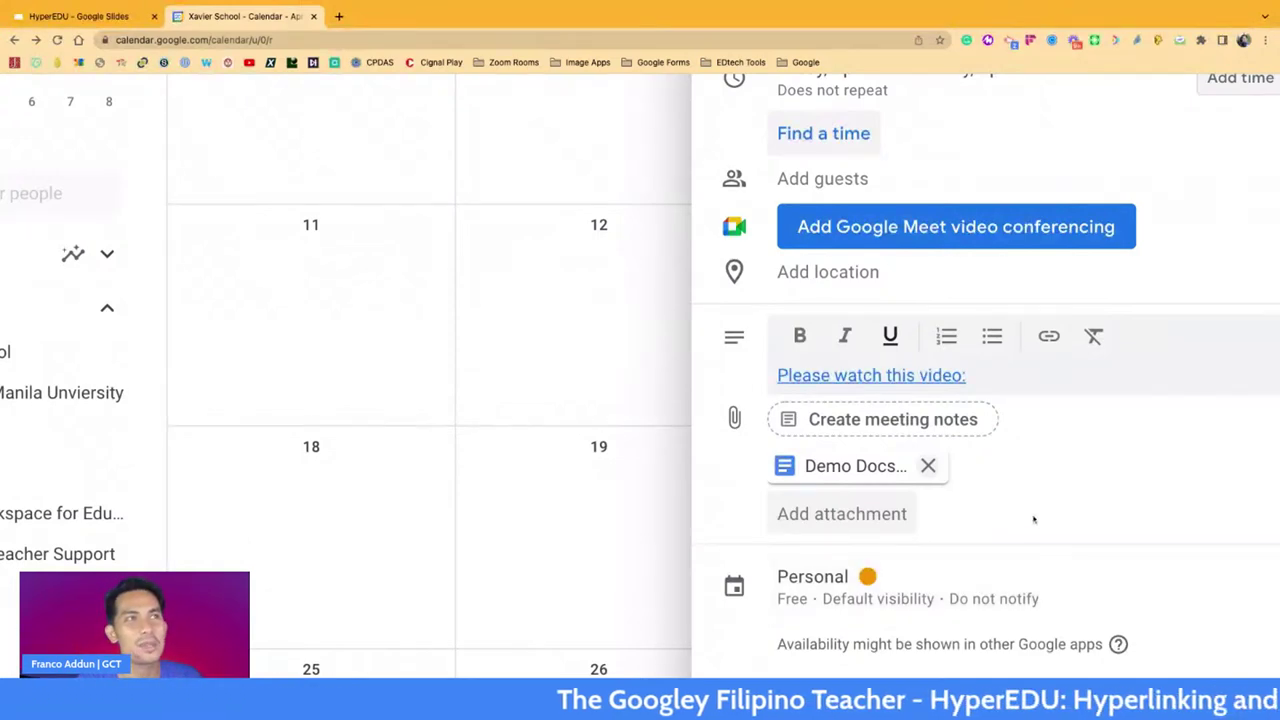
Step: Remove the colon after the video link and add the line "Also please check the attached minutes" below it
{"action": "left_click", "coordinate": [1005, 378]}
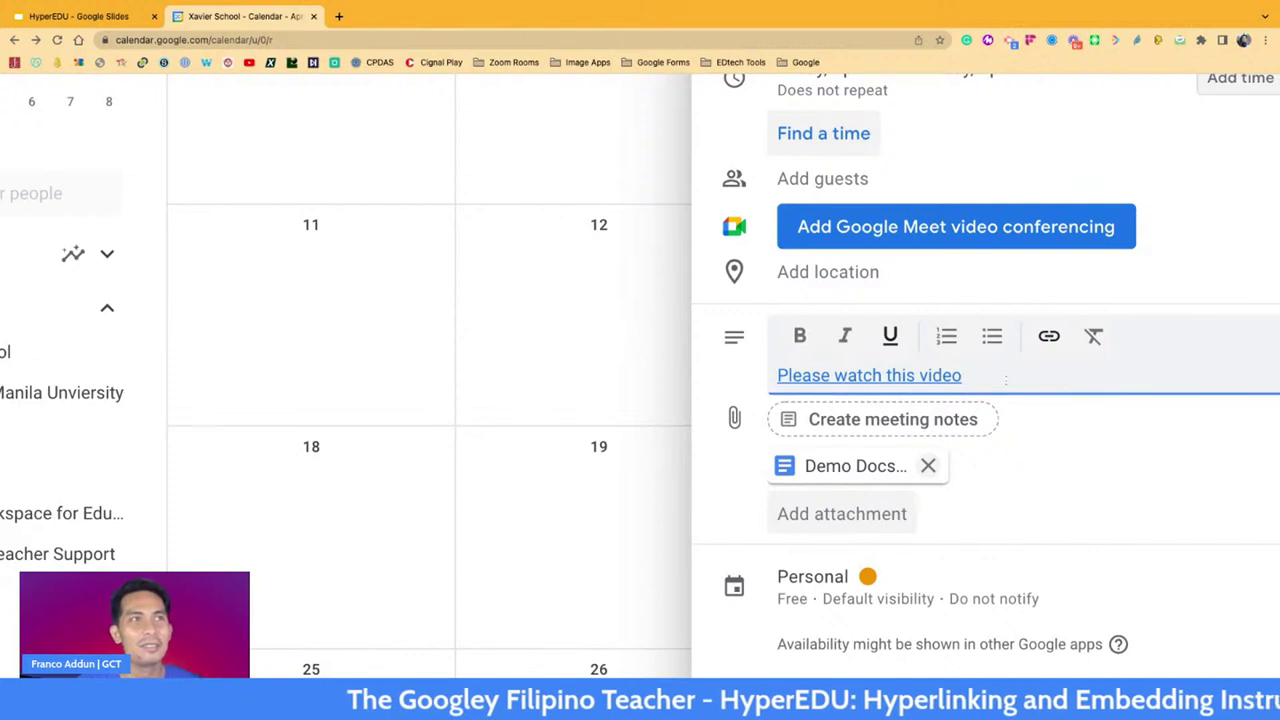
{"action": "key", "text": "BackSpace"}
{"action": "key", "text": "Return"}
{"action": "type", "text": "and"}
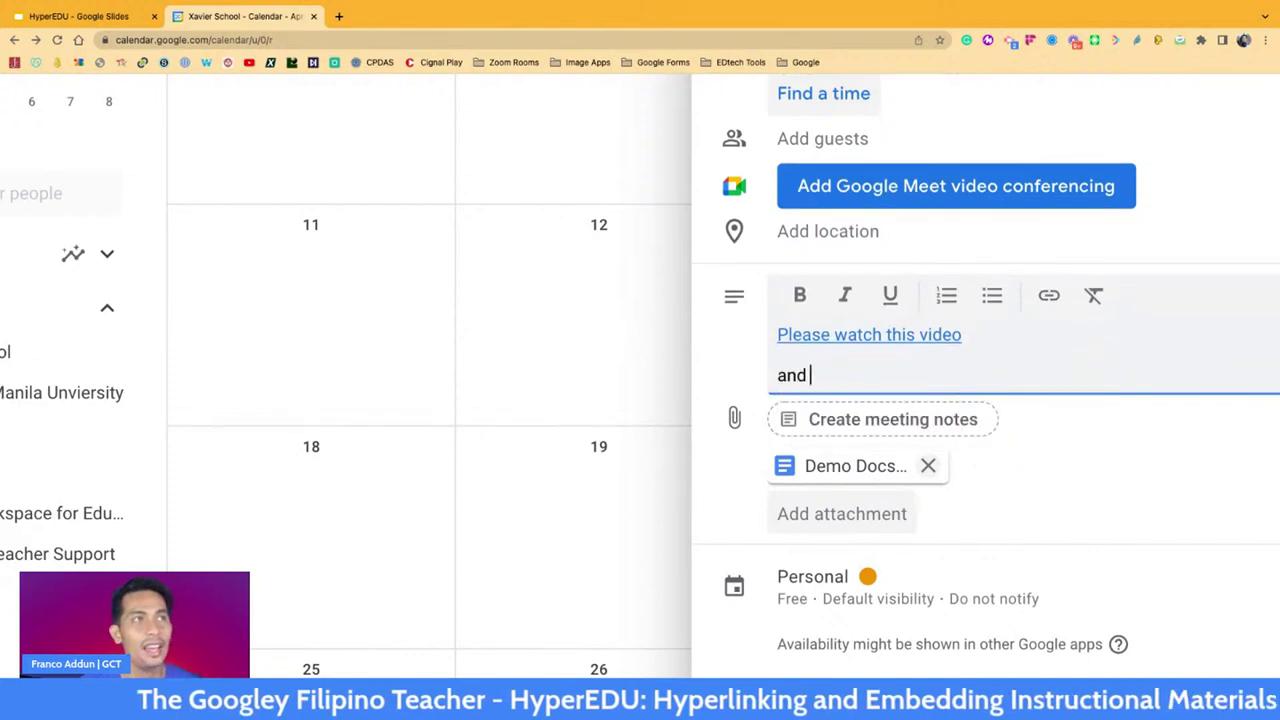
{"action": "key", "text": "BackSpace"}
{"action": "key", "text": "BackSpace"}
{"action": "key", "text": "BackSpace"}
{"action": "type", "text": "Also pla"}
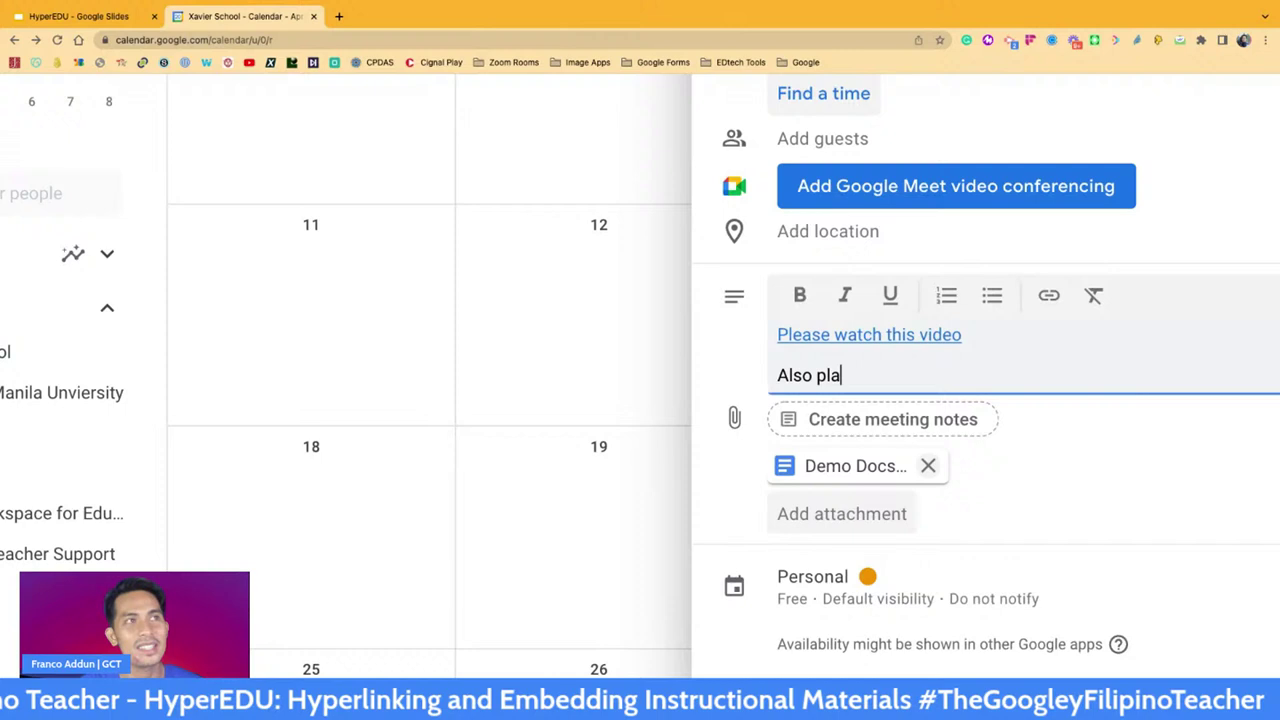
{"action": "key", "text": "BackSpace"}
{"action": "type", "text": "ease"}
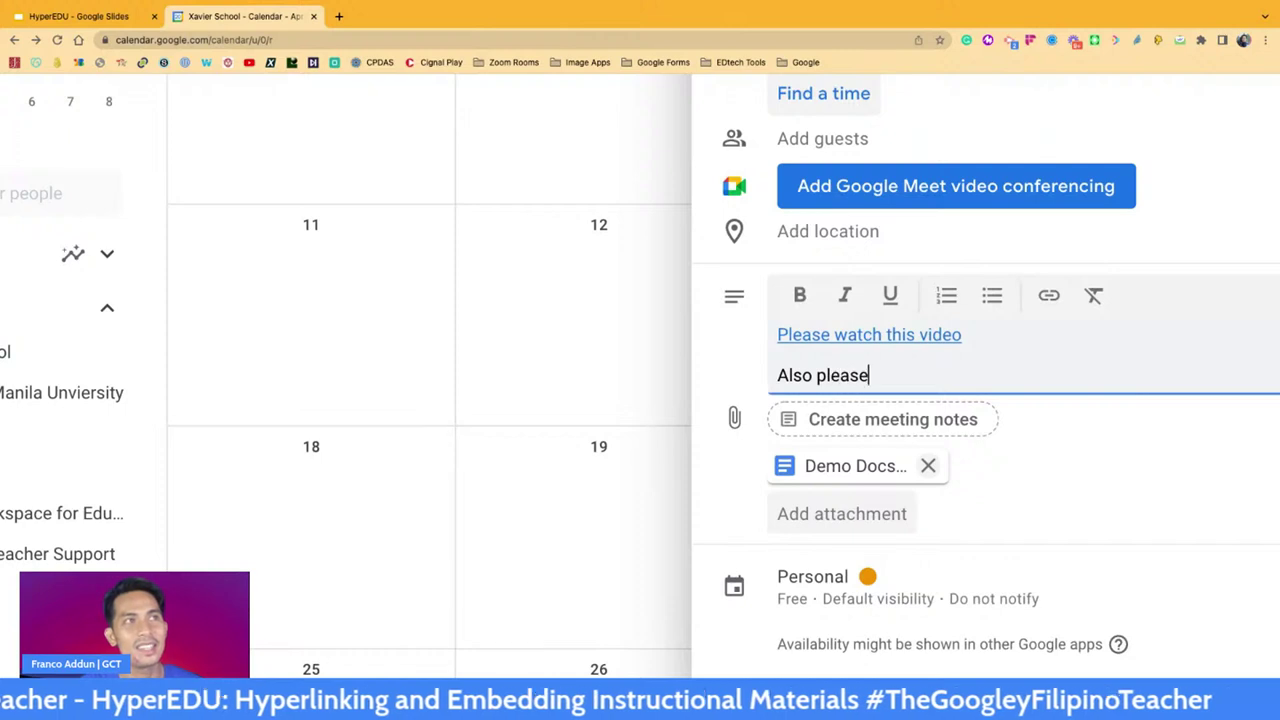
{"action": "type", "text": " check the attached mi"}
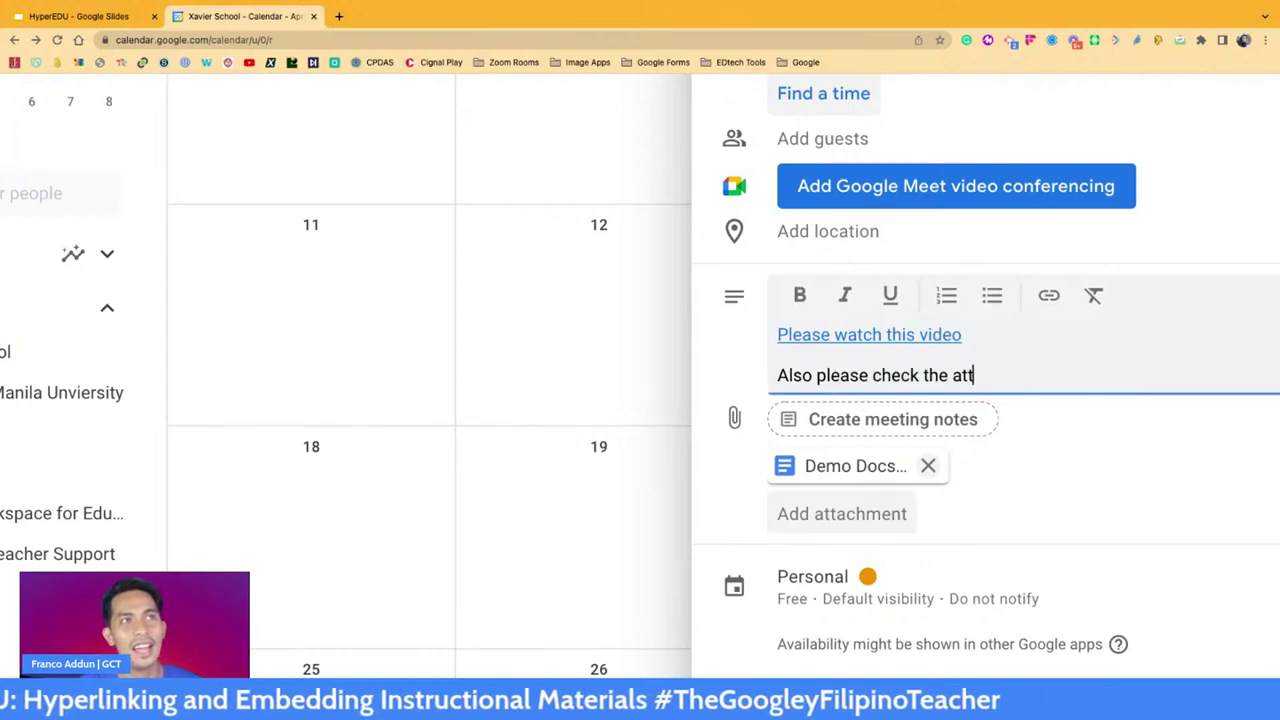
{"action": "type", "text": "nutes"}
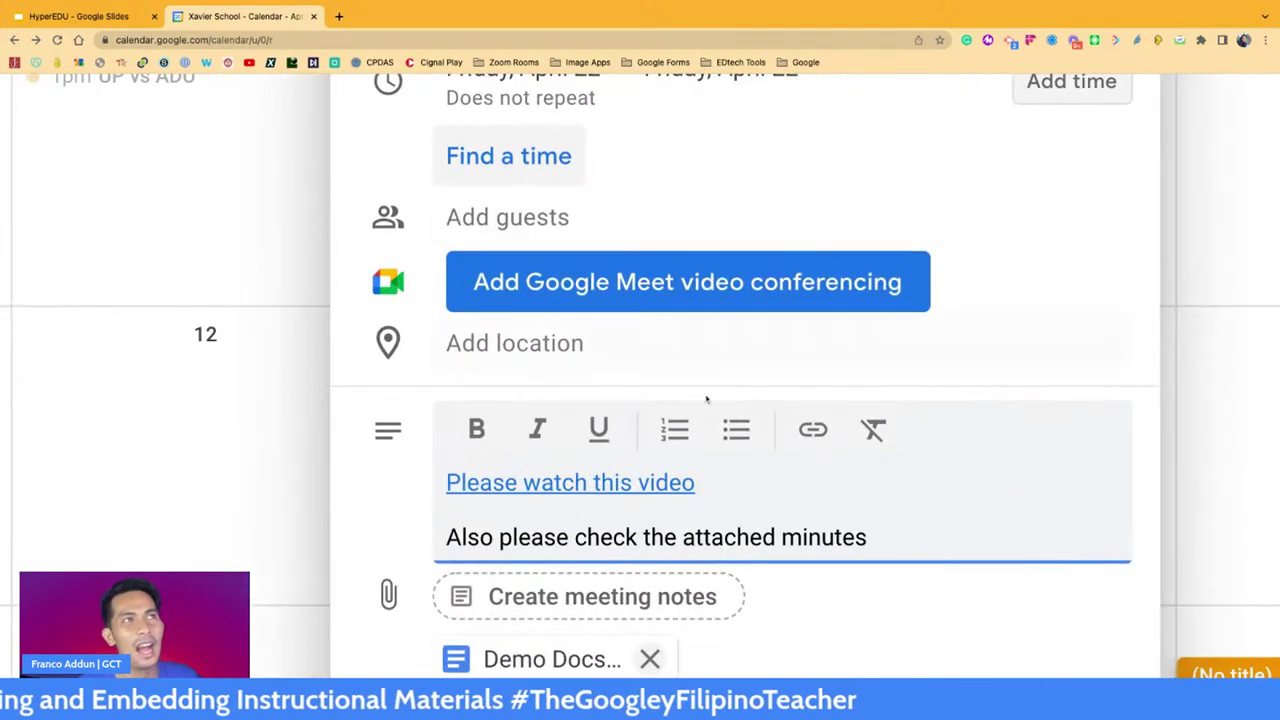
Step: Add Google Meet video conferencing to the April 22 event, expand its joining details and save the event
{"action": "left_click", "coordinate": [737, 293]}
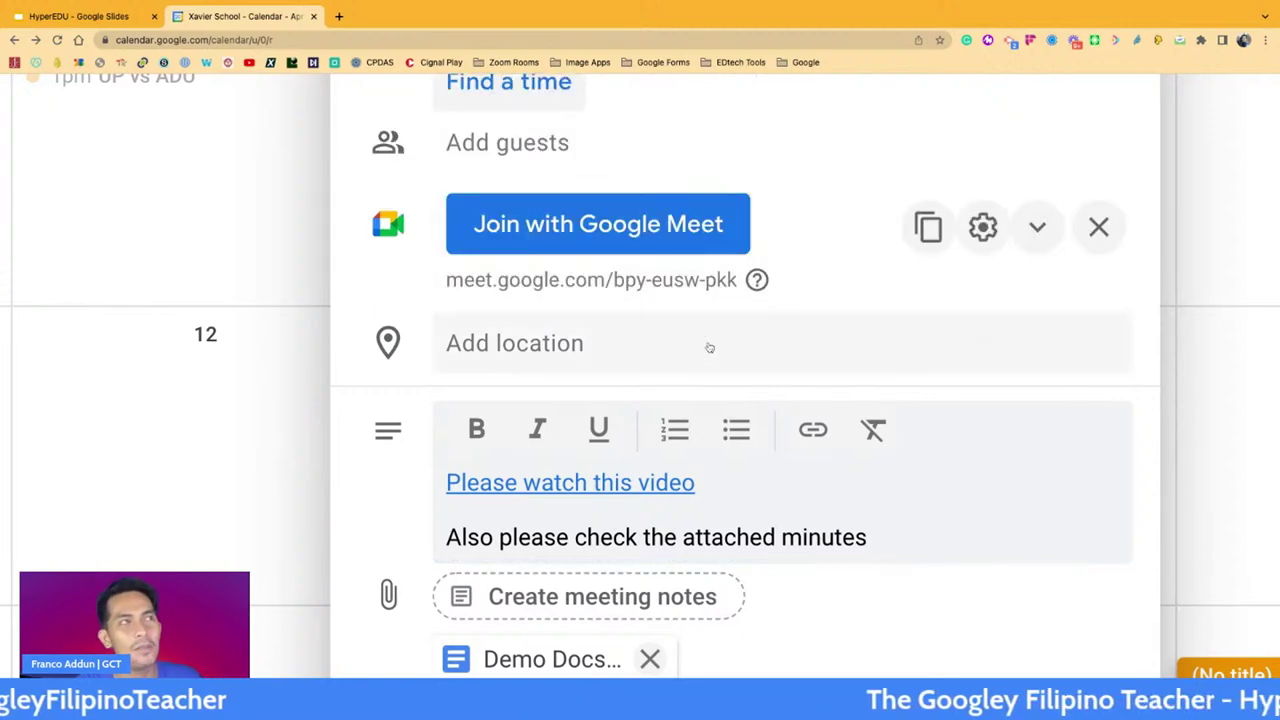
{"action": "key", "text": "ctrl+minus"}
{"action": "key", "text": "ctrl+minus"}
{"action": "key", "text": "ctrl+minus"}
{"action": "key", "text": "ctrl+minus"}
{"action": "key", "text": "ctrl+minus"}
{"action": "key", "text": "ctrl+minus"}
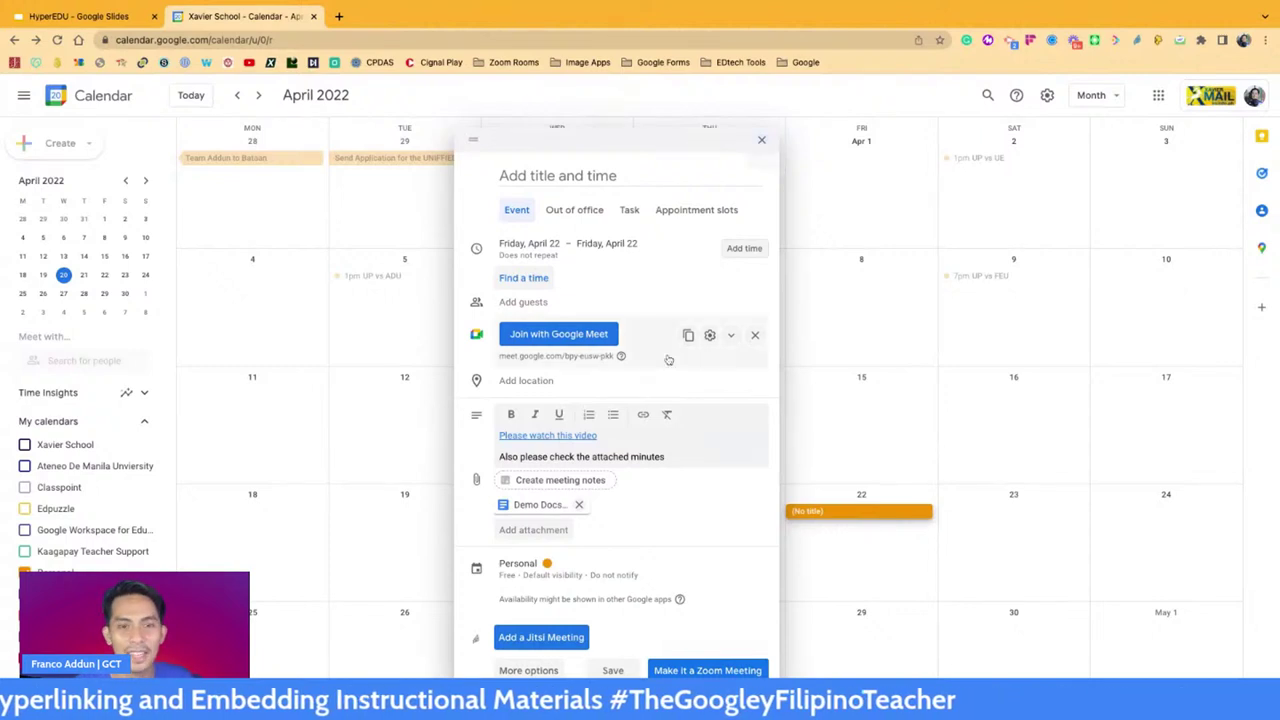
{"action": "left_click", "coordinate": [730, 335]}
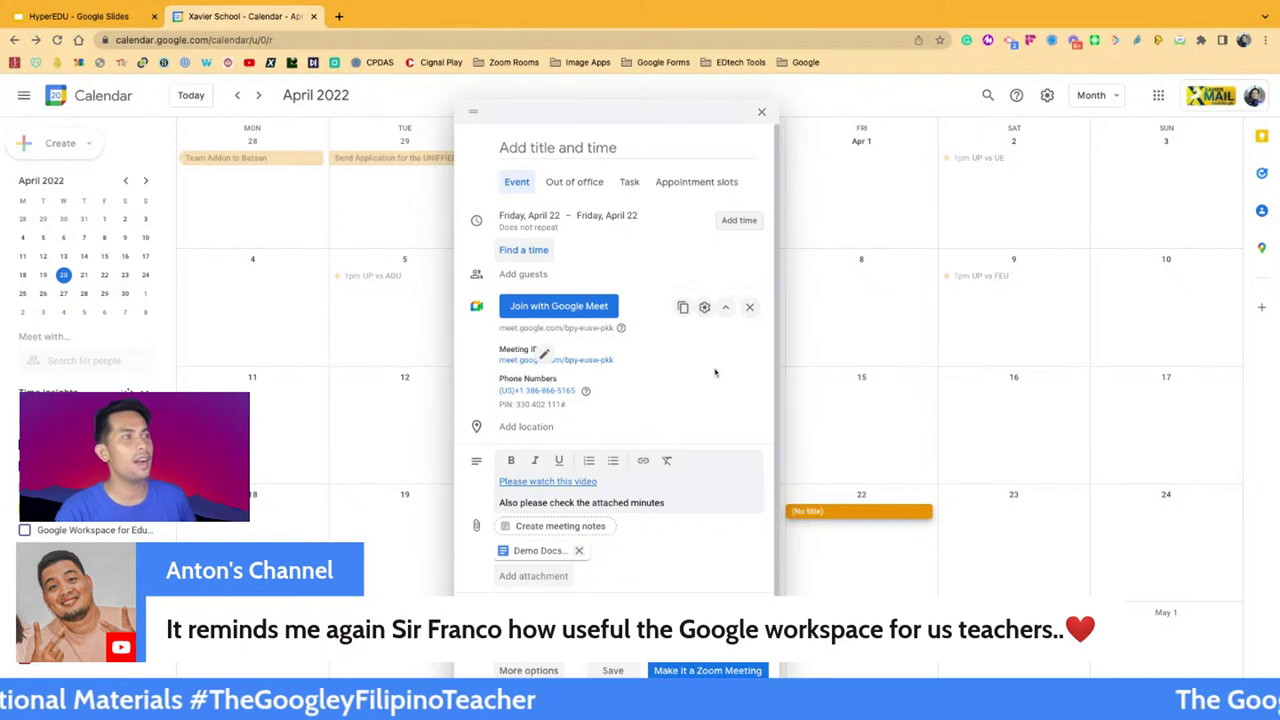
{"action": "left_click", "coordinate": [612, 671]}
Step: Review the saved April 22 event's details, its additional options and the form for emailing guests
{"action": "left_click", "coordinate": [870, 516]}
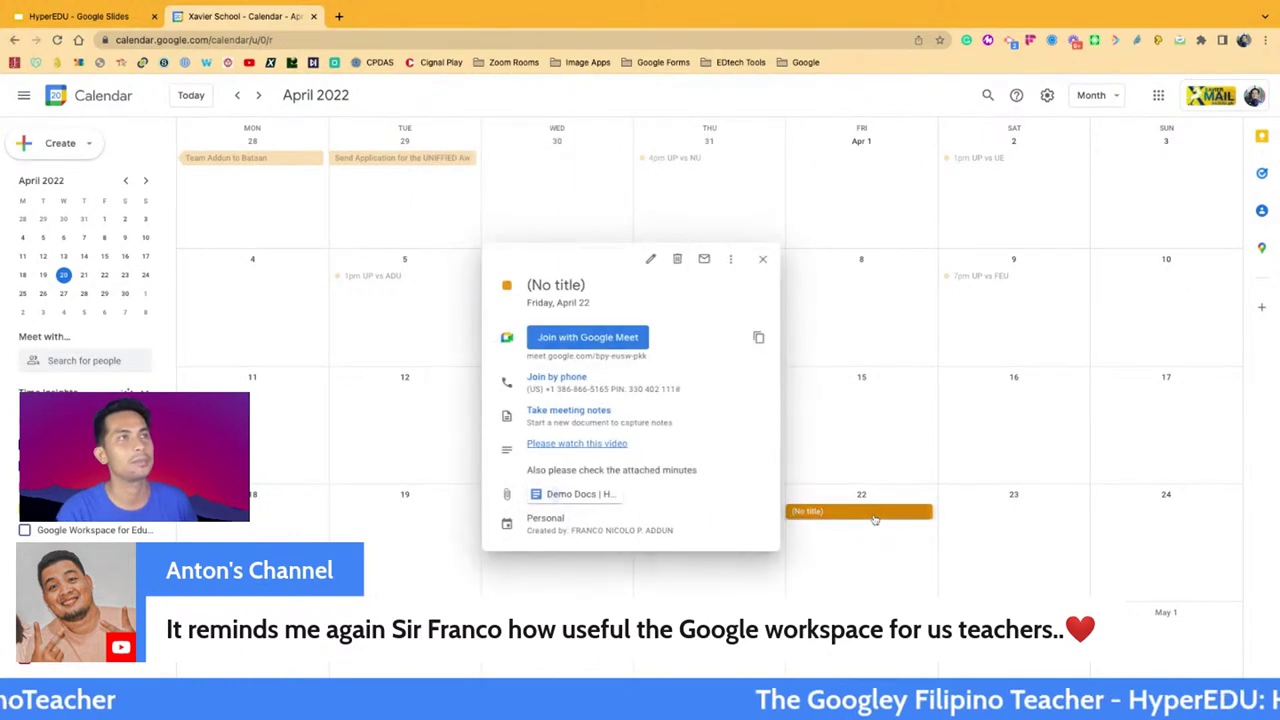
{"action": "left_click", "coordinate": [730, 261]}
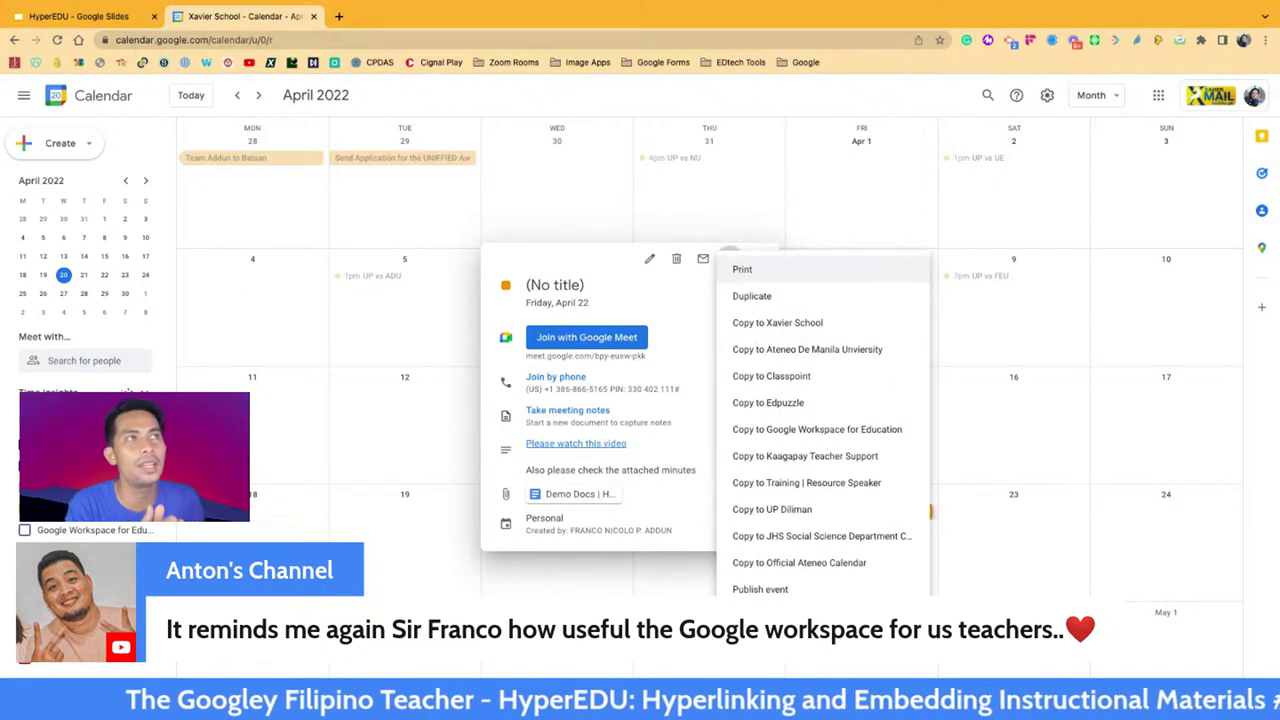
{"action": "left_click", "coordinate": [710, 283]}
{"action": "left_click", "coordinate": [703, 259]}
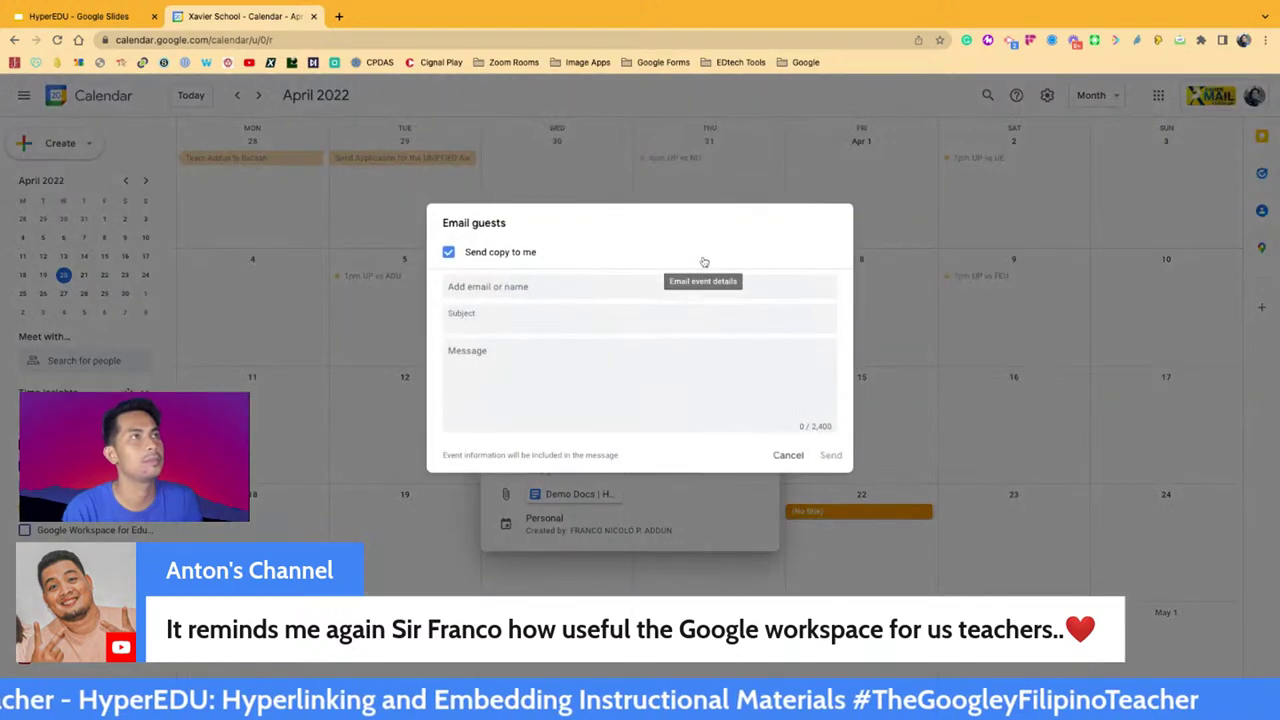
{"action": "left_click", "coordinate": [788, 455]}
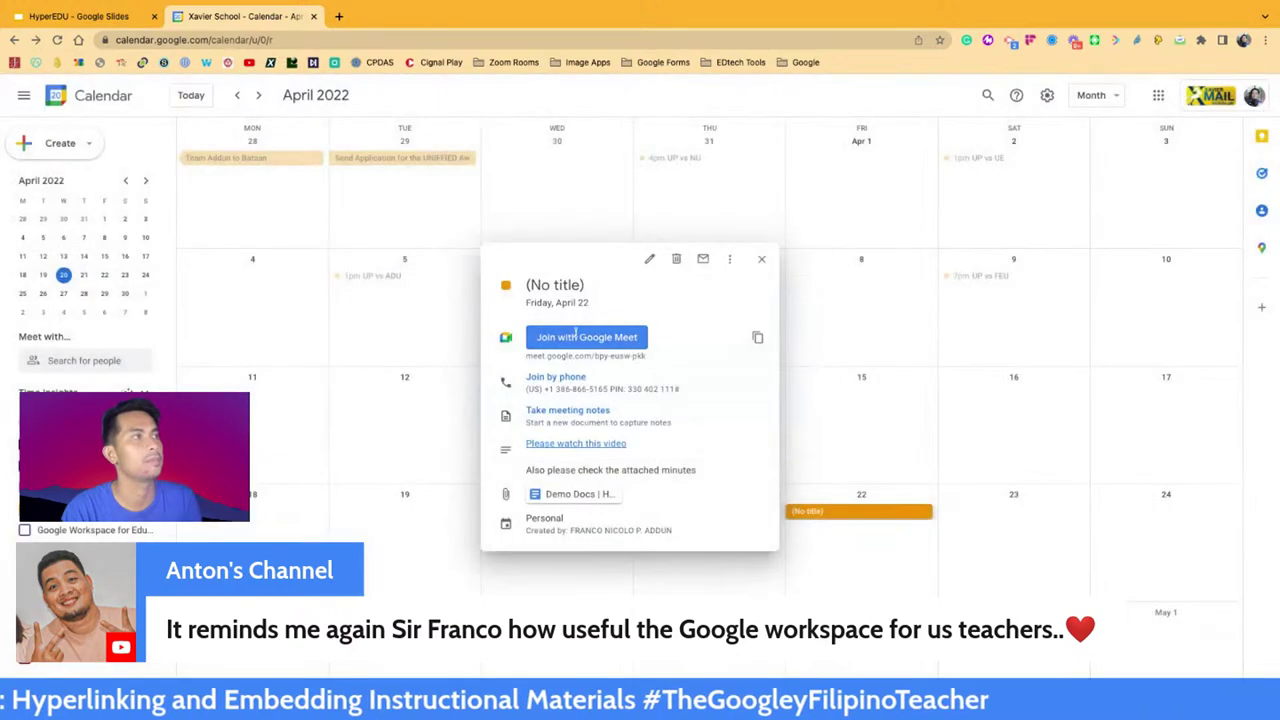
{"action": "left_click", "coordinate": [761, 259]}
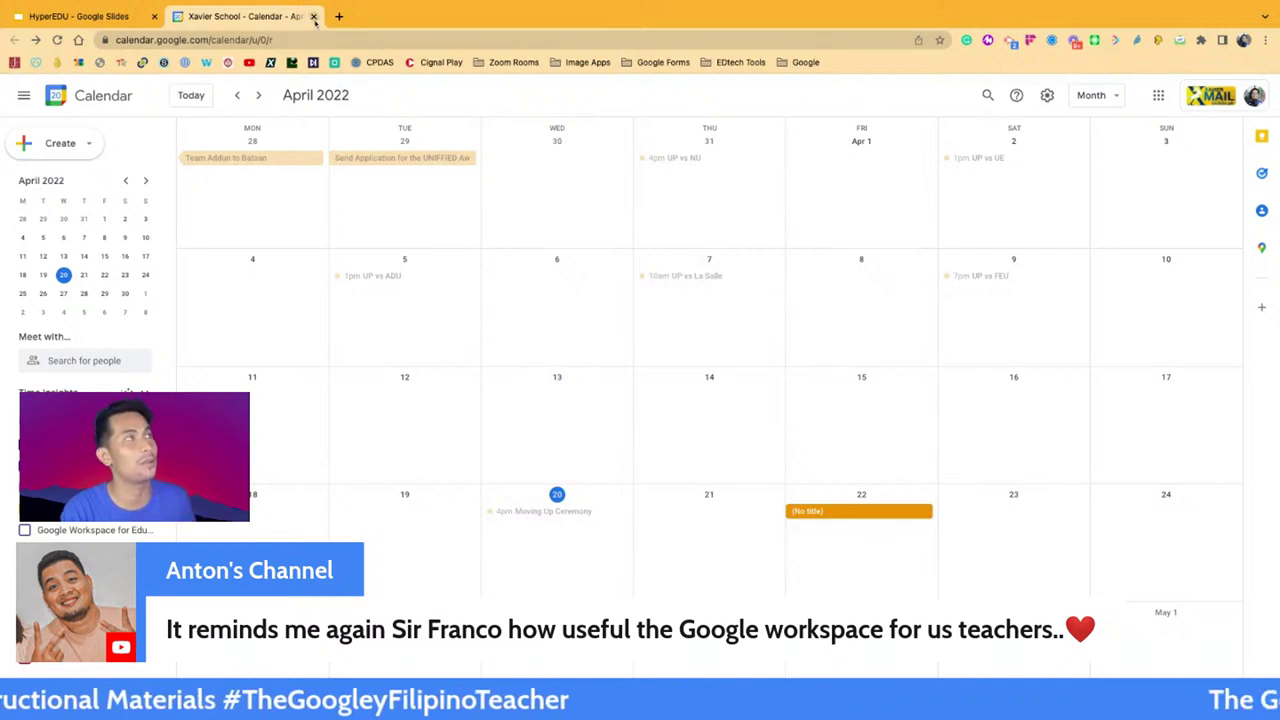
Step: Close the calendar, return to the HyperEDU presentation and open Google Earth from the Google Earth slide
{"action": "left_click", "coordinate": [314, 17]}
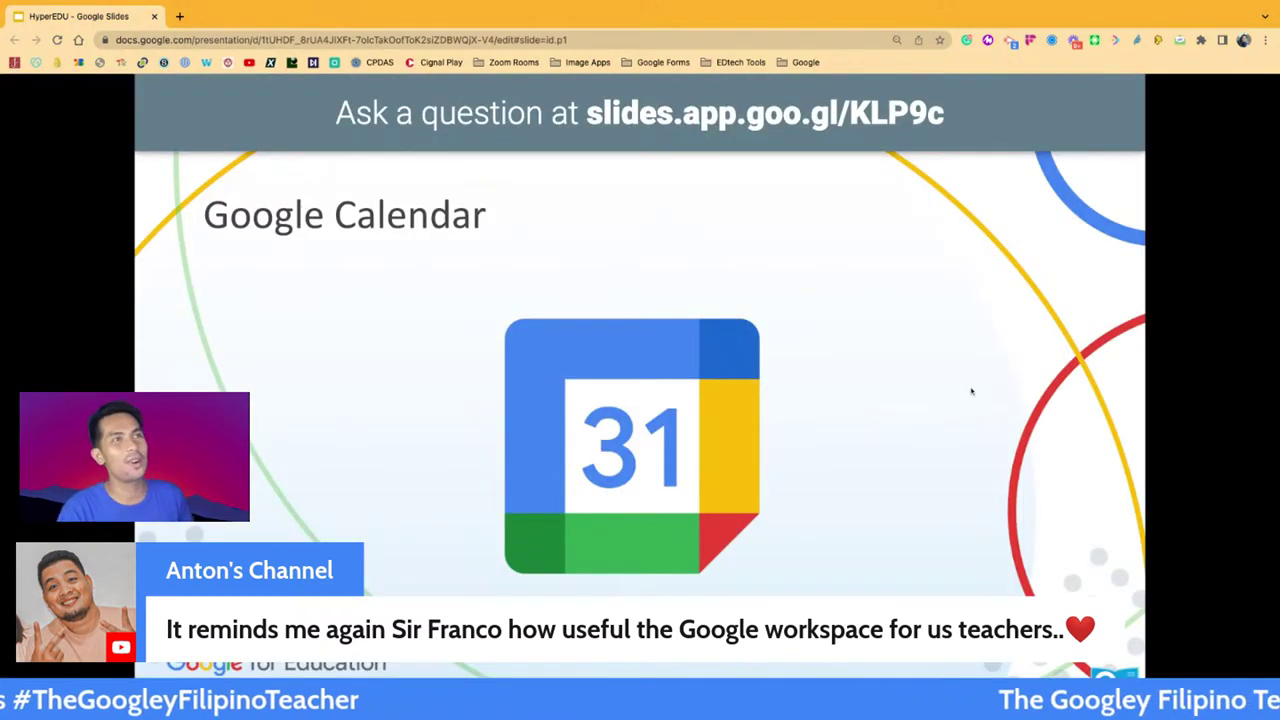
{"action": "key", "text": "ctrl+super+f"}
{"action": "key", "text": "Right"}
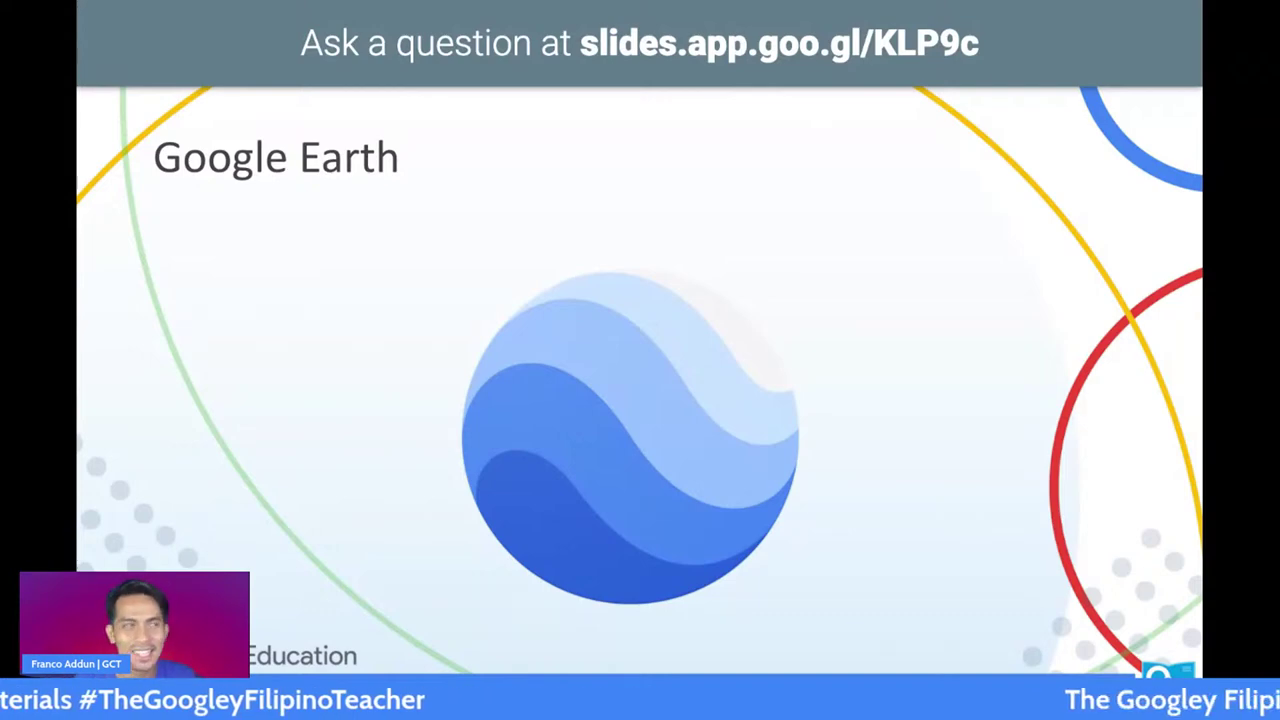
{"action": "left_click", "coordinate": [743, 413]}
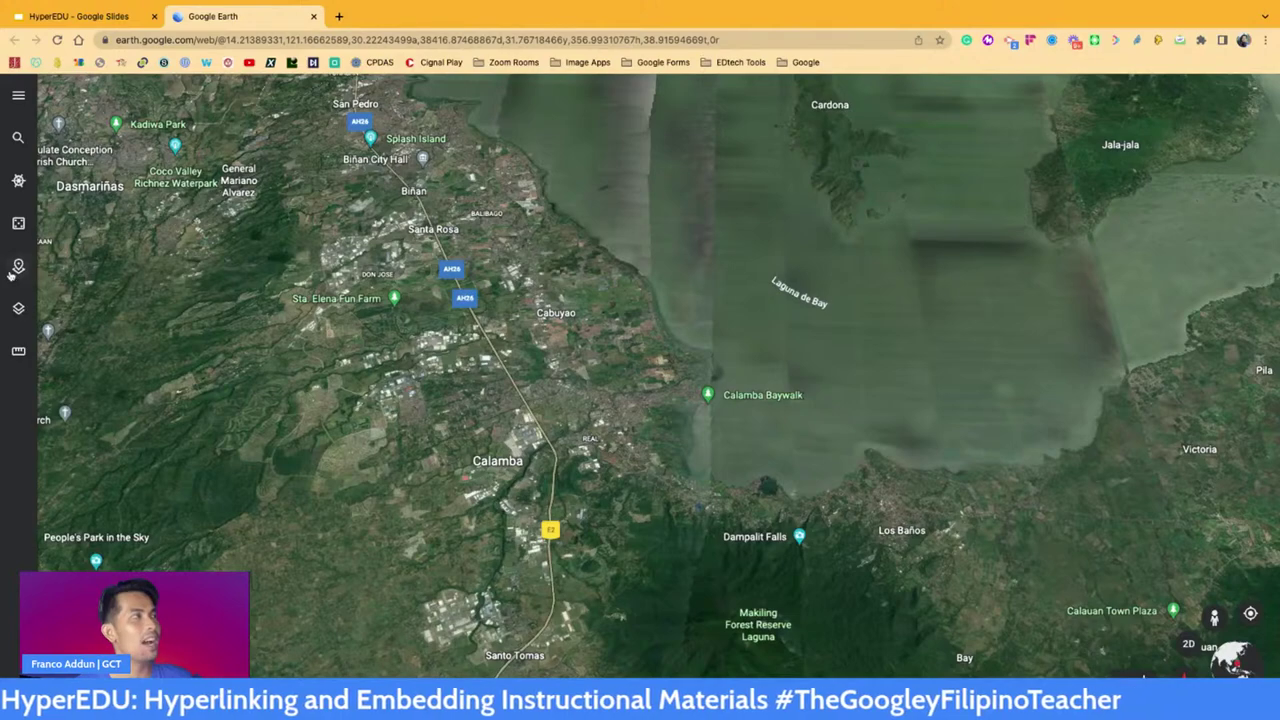
{"action": "scroll", "coordinate": [10, 273], "scroll_direction": "up", "scroll_amount": 10}
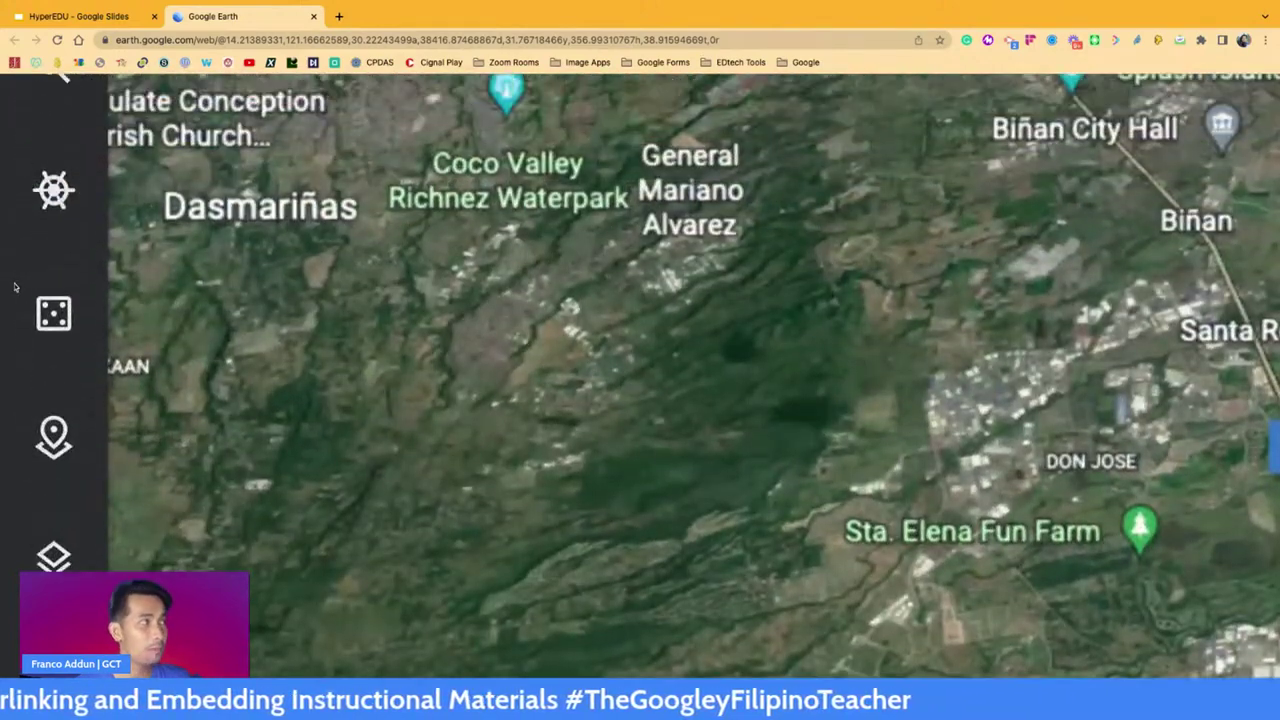
{"action": "scroll", "coordinate": [14, 322], "scroll_direction": "down", "scroll_amount": 2}
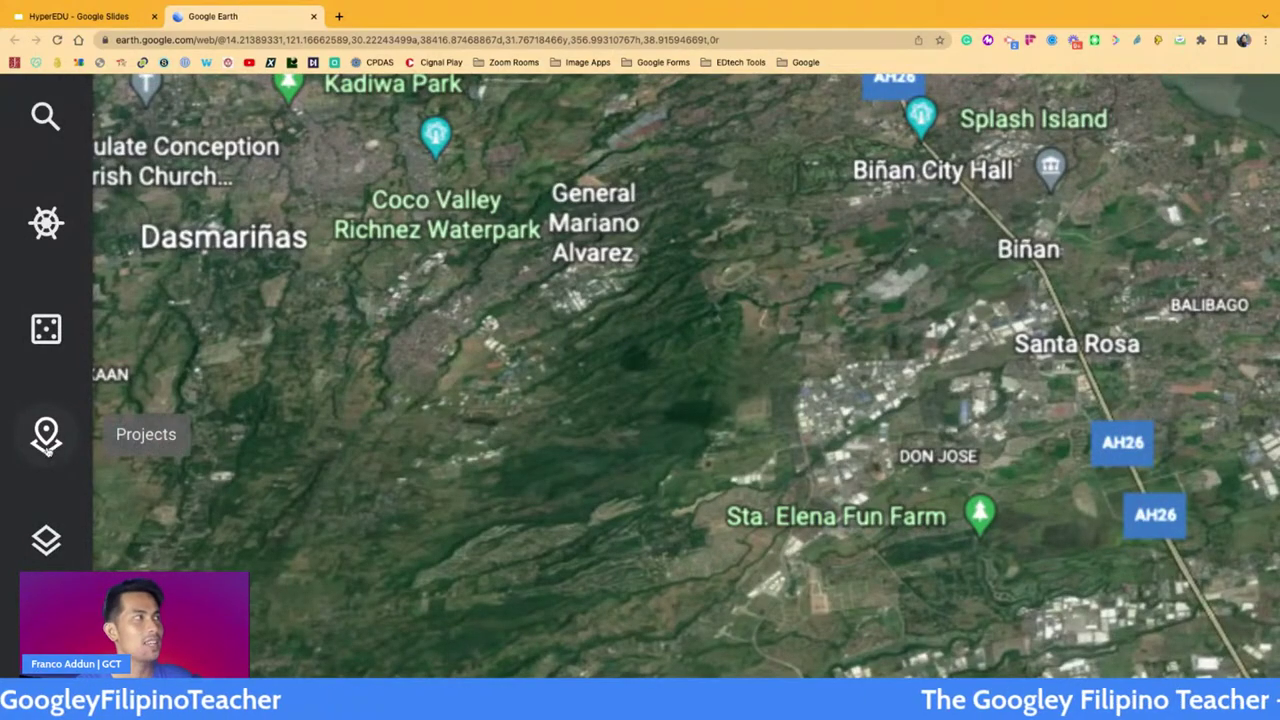
{"action": "scroll", "coordinate": [46, 448], "scroll_direction": "down", "scroll_amount": 4}
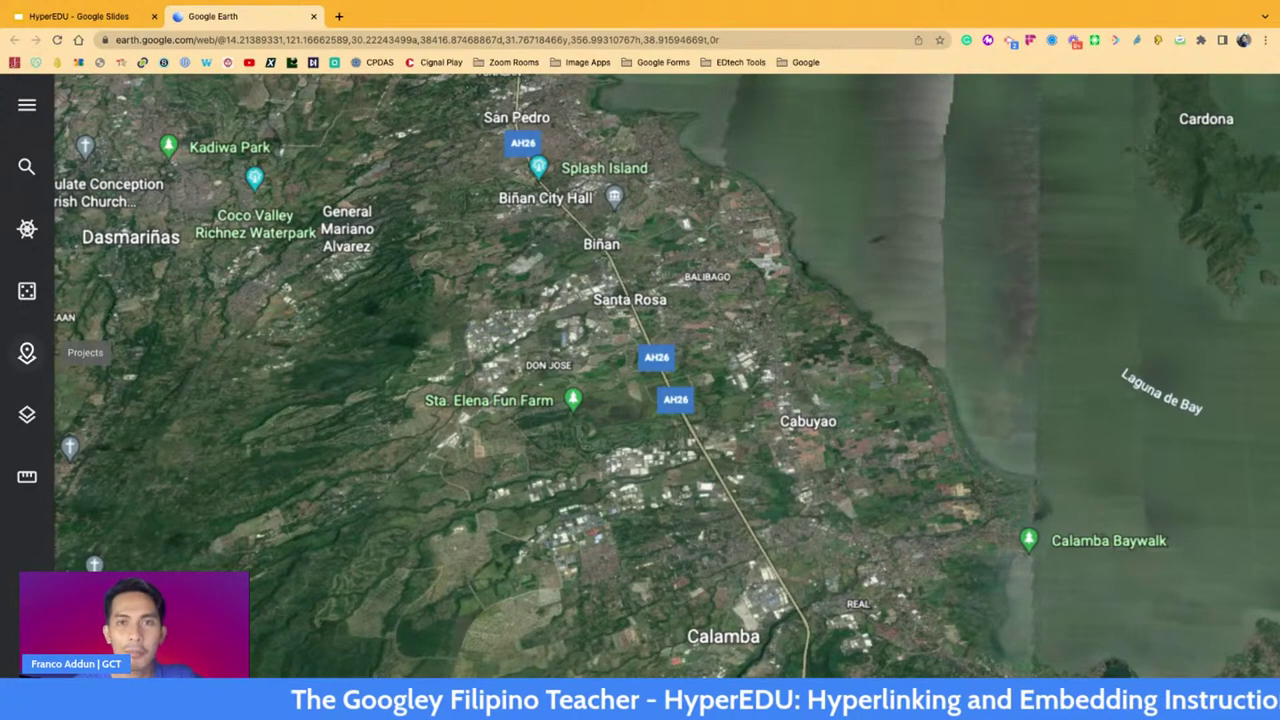
{"action": "scroll", "coordinate": [27, 360], "scroll_direction": "up", "scroll_amount": 5}
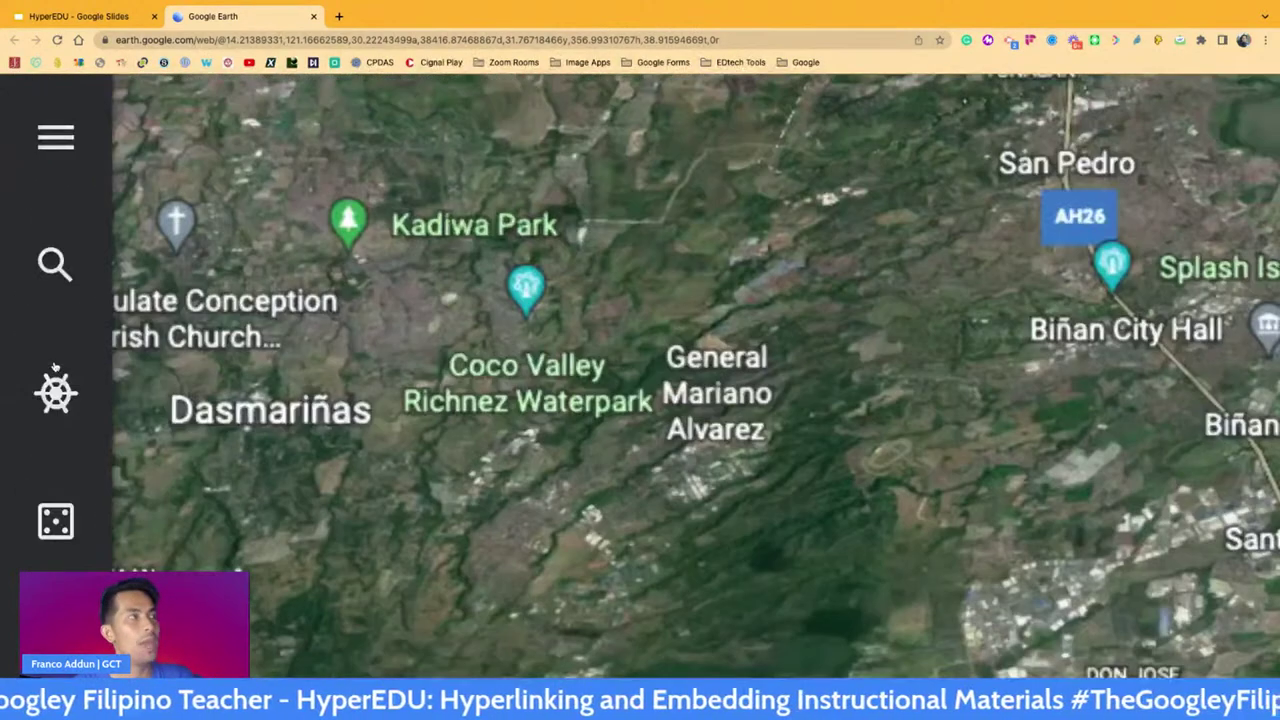
Step: Open the Google Earth projects list and create a new project in Google Drive
{"action": "left_click", "coordinate": [55, 360]}
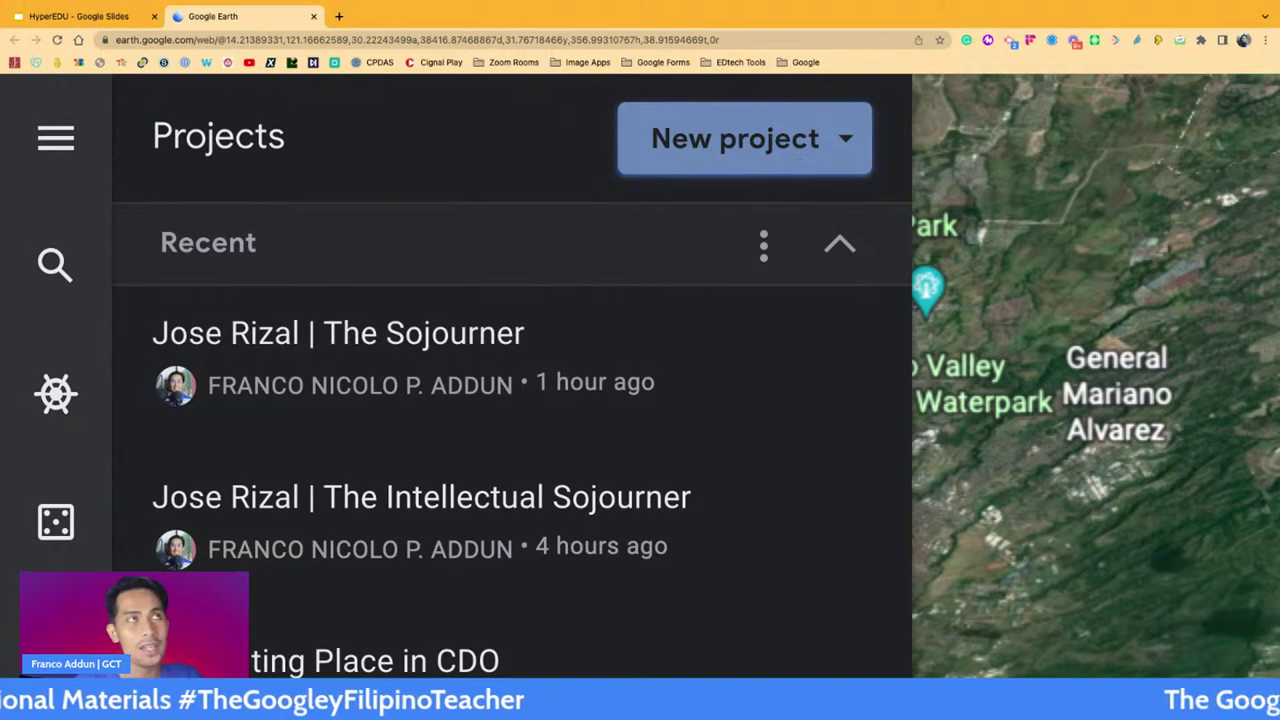
{"action": "left_click", "coordinate": [816, 160]}
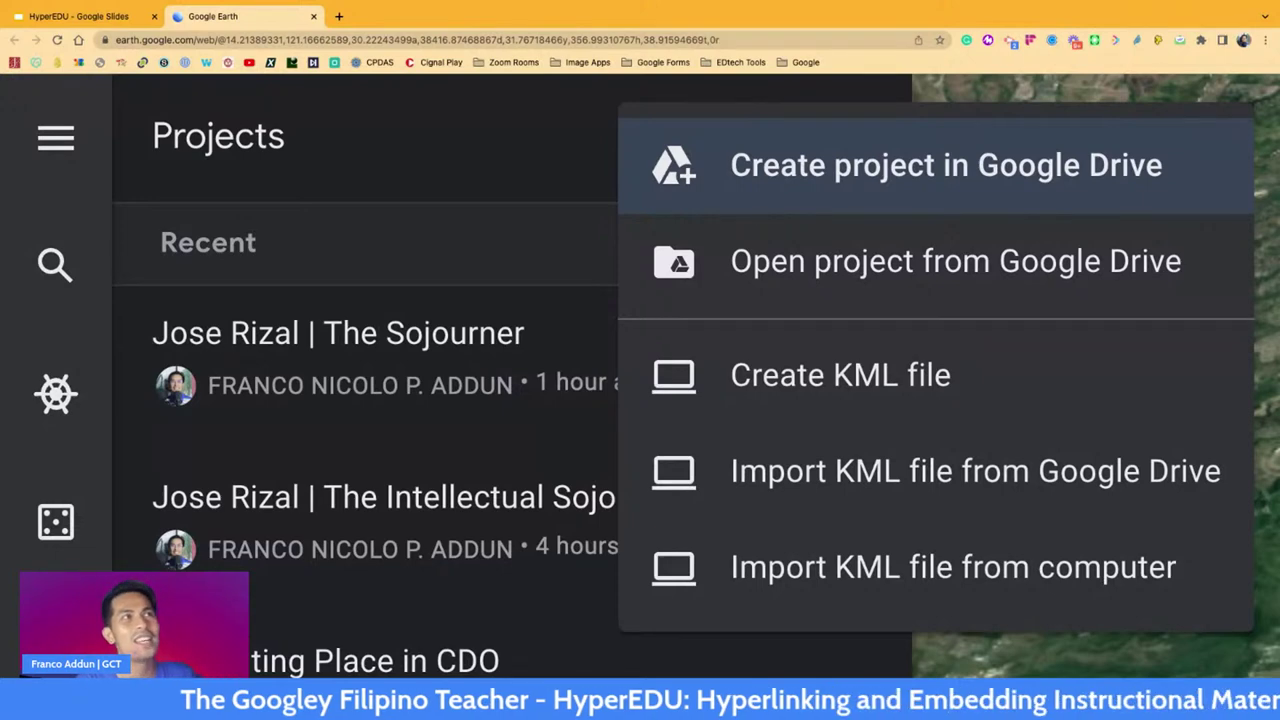
{"action": "left_click", "coordinate": [819, 169]}
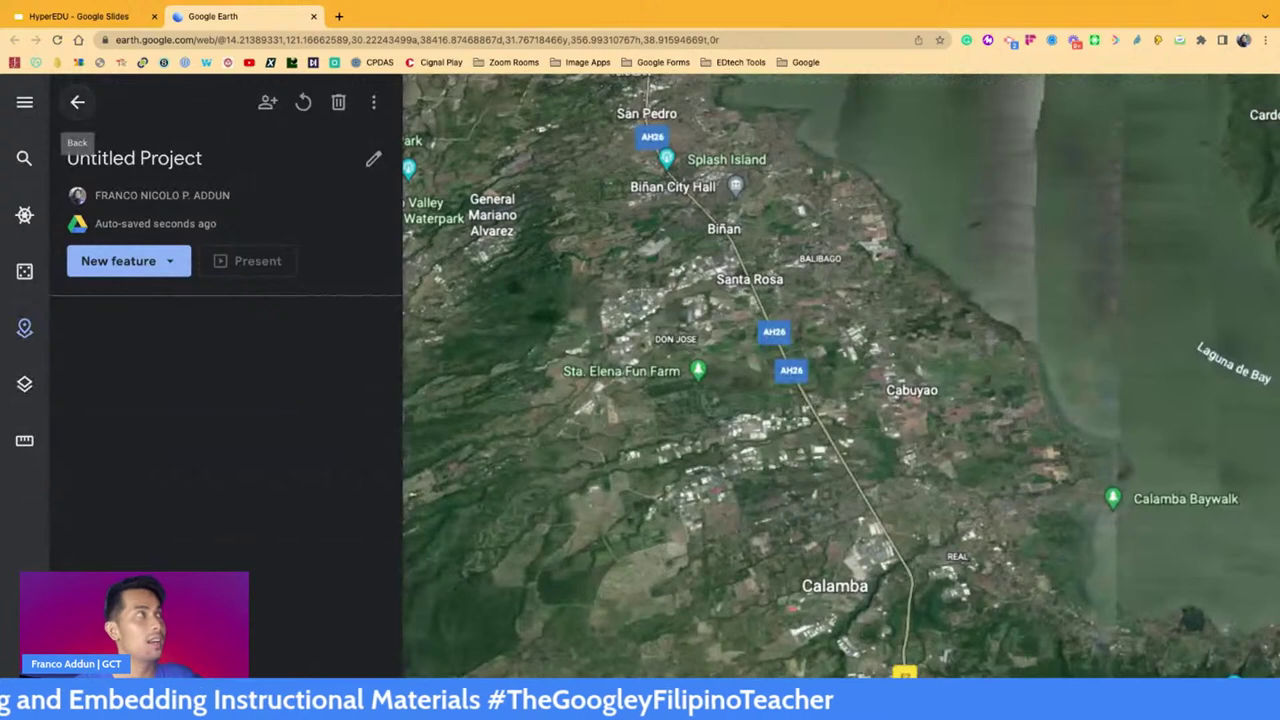
Step: Title the new project "Top 3 Places in the Philippines"
{"action": "left_click", "coordinate": [156, 155]}
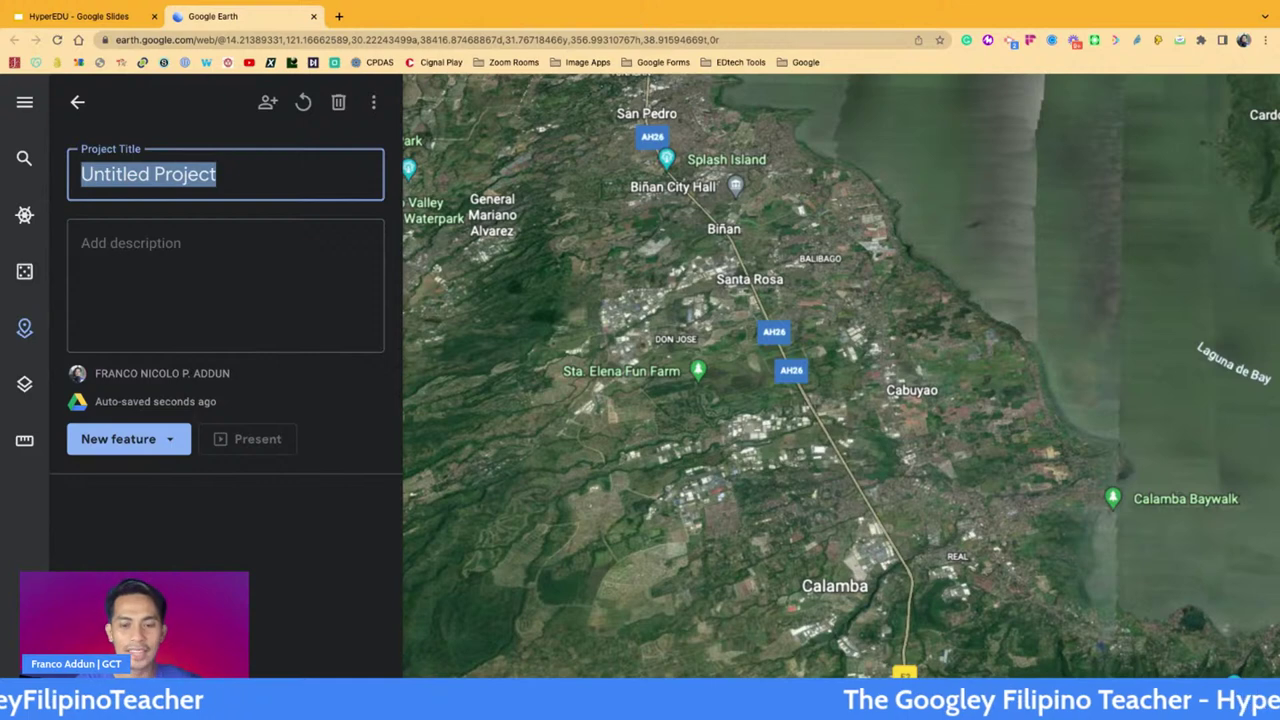
{"action": "type", "text": "Top "}
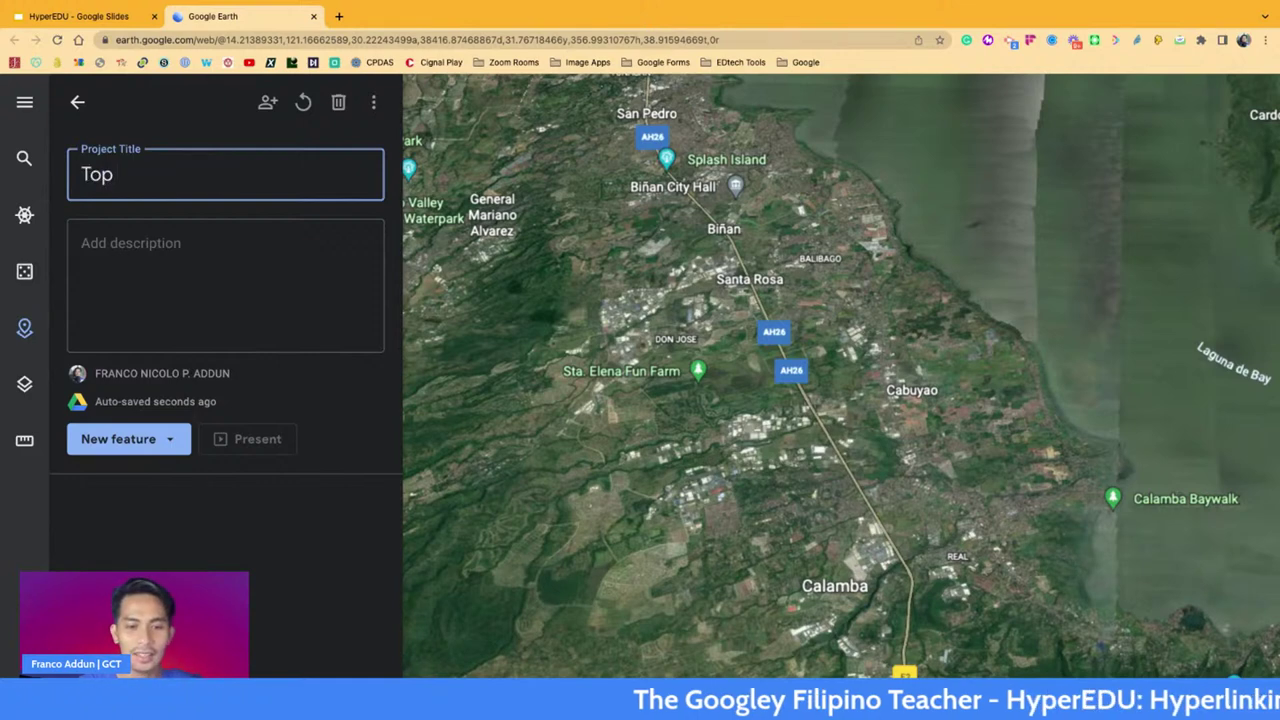
{"action": "type", "text": "3 "}
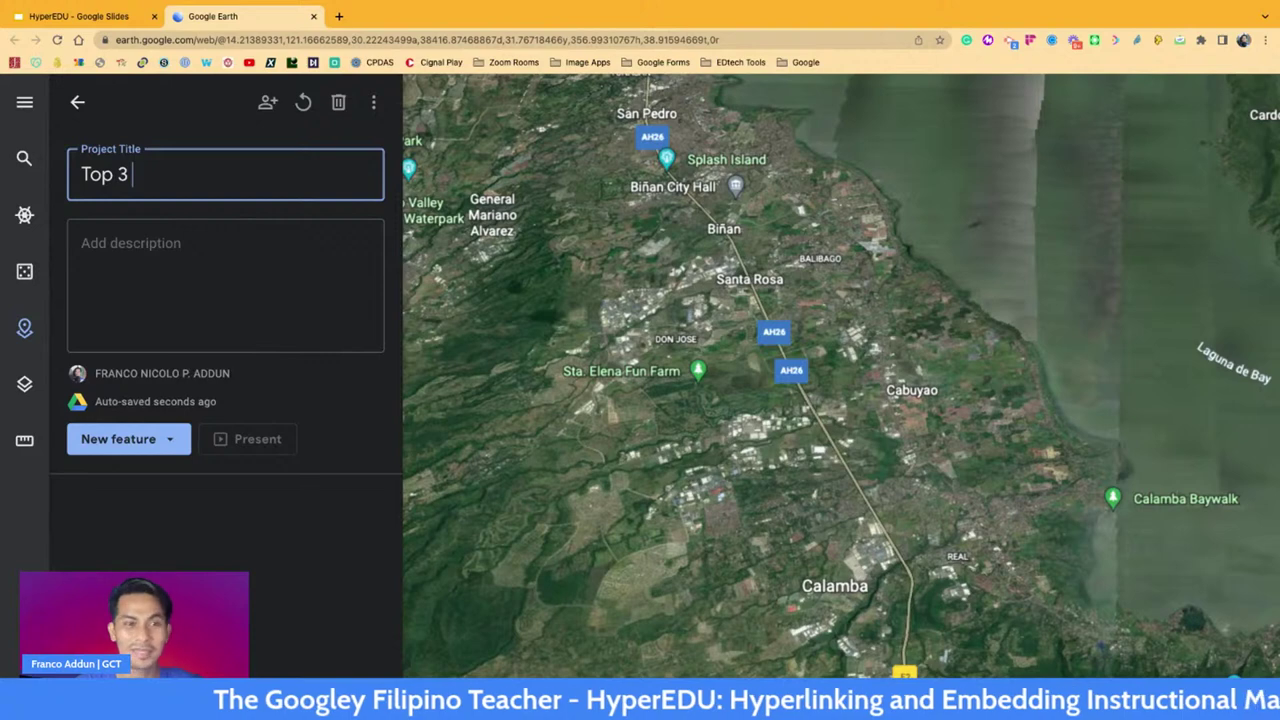
{"action": "type", "text": "Places "}
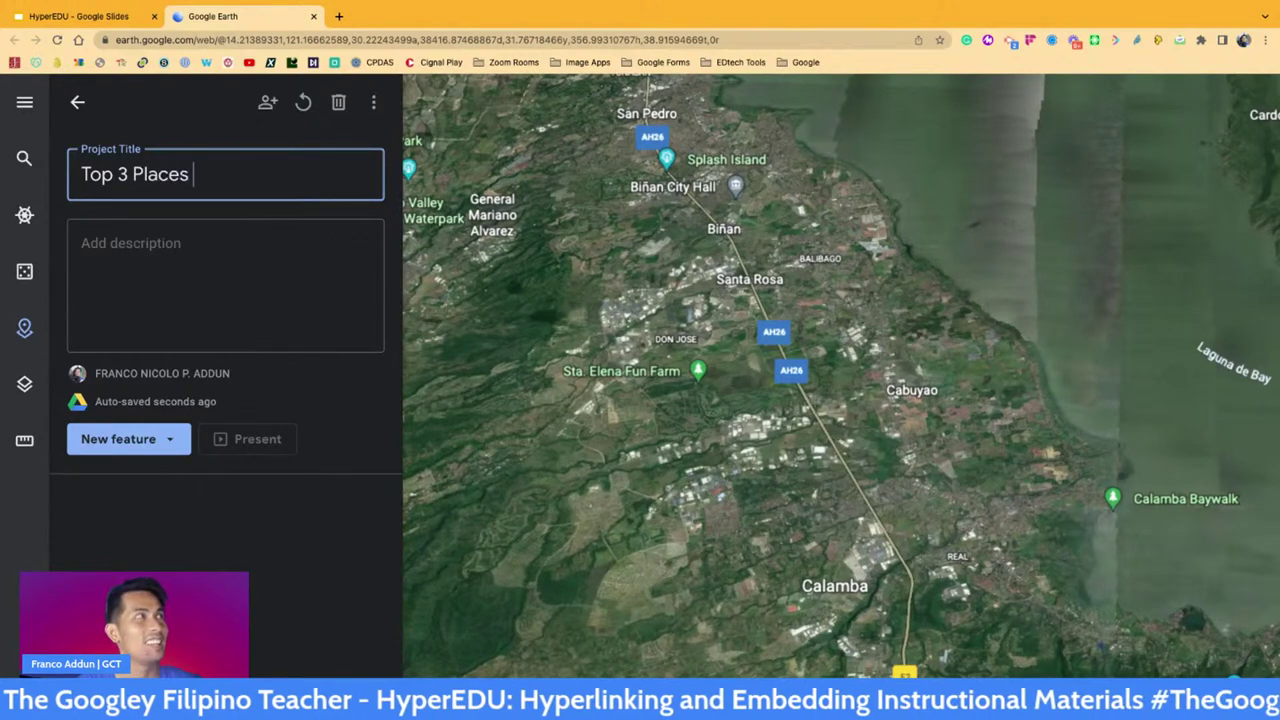
{"action": "type", "text": "in the Philippines"}
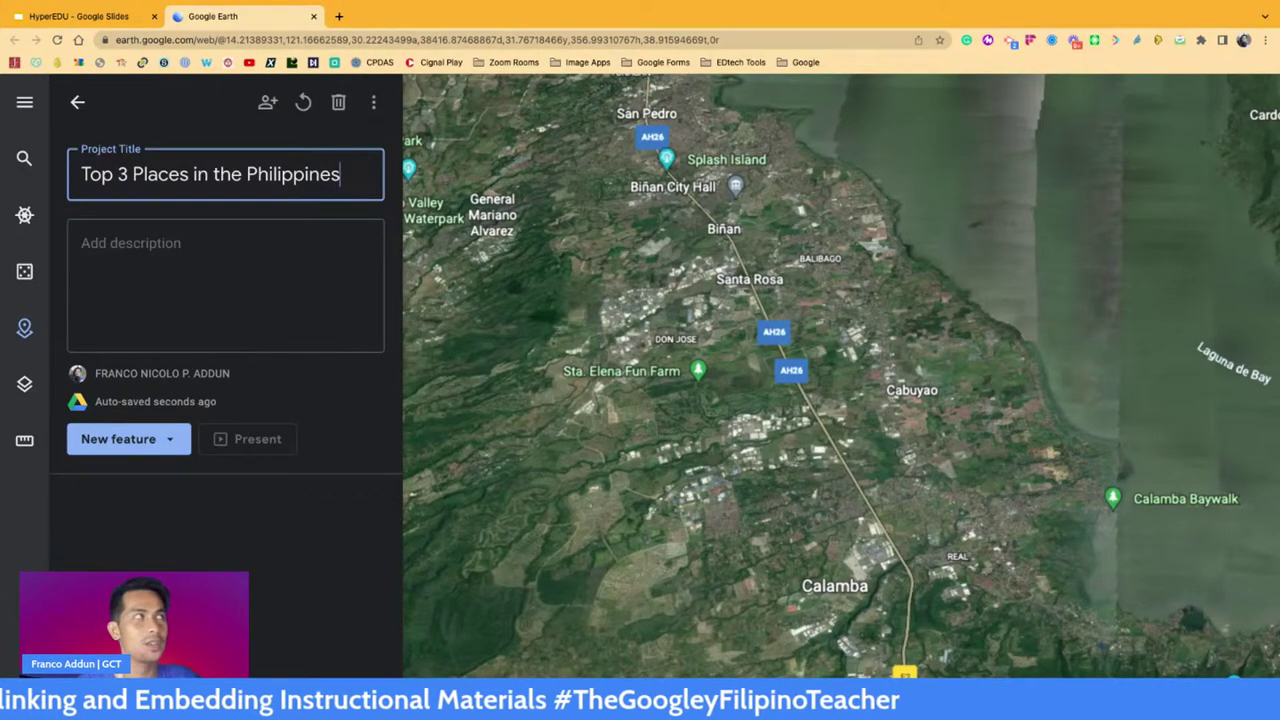
{"action": "left_click", "coordinate": [178, 326]}
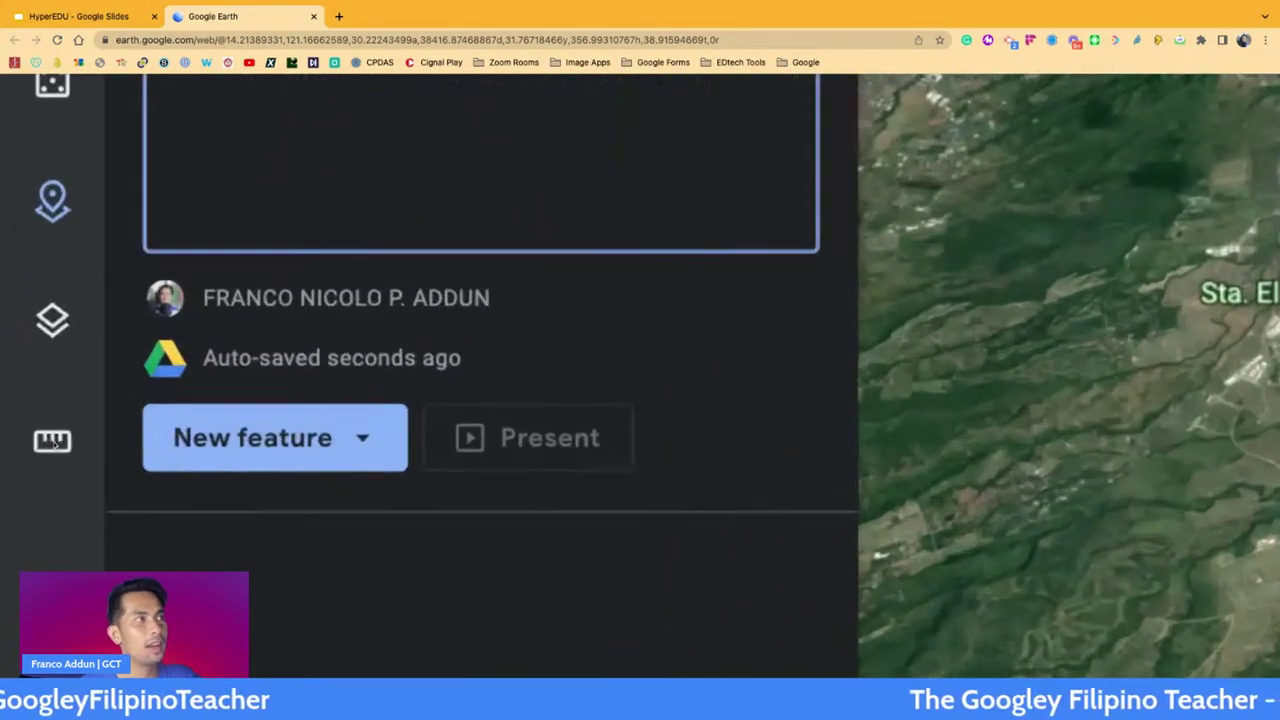
Step: Add a fullscreen slide to the project and title it "Top 3 Places in the Philippines"
{"action": "left_click", "coordinate": [389, 457]}
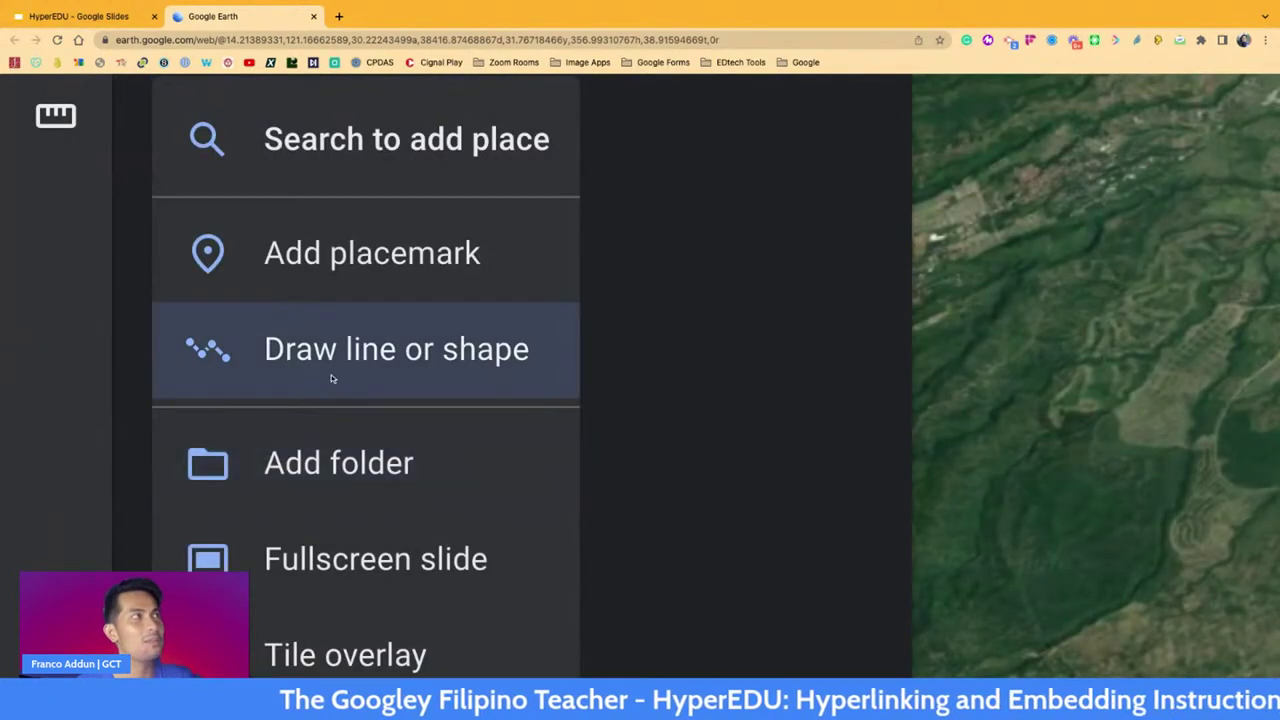
{"action": "left_click", "coordinate": [56, 346]}
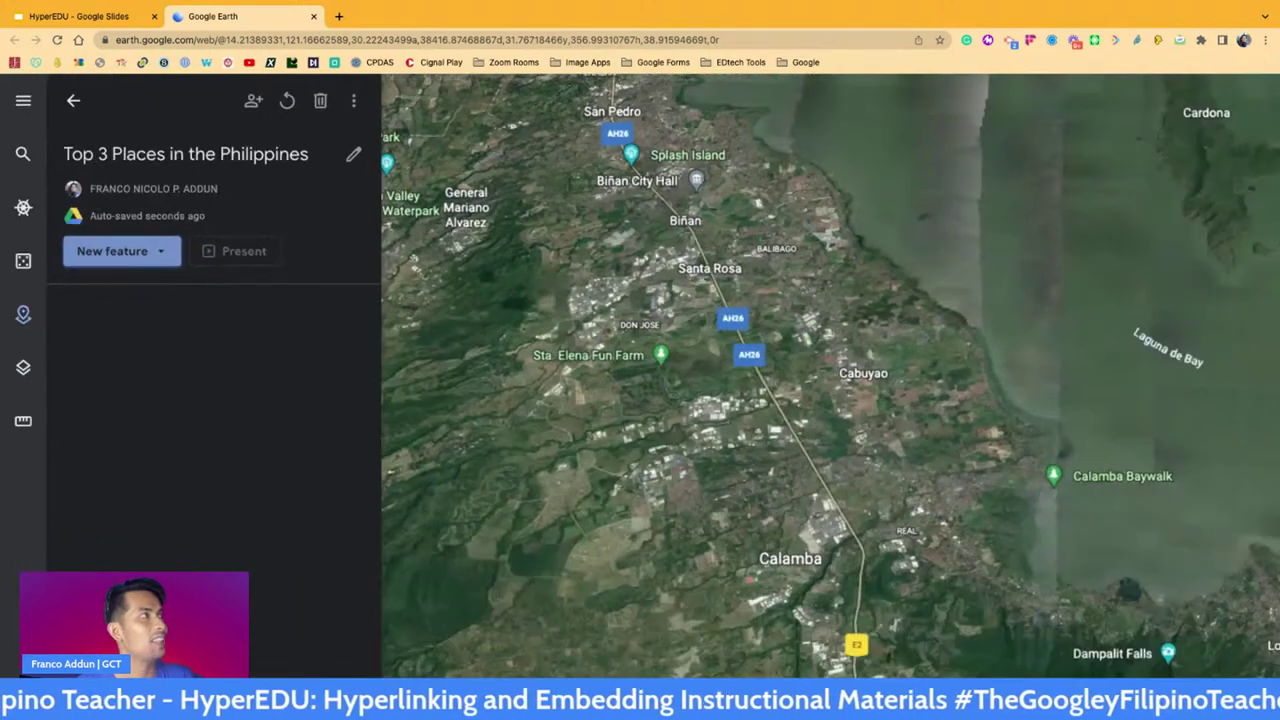
{"action": "key", "text": "super+minus"}
{"action": "key", "text": "super+minus"}
{"action": "left_click", "coordinate": [137, 217]}
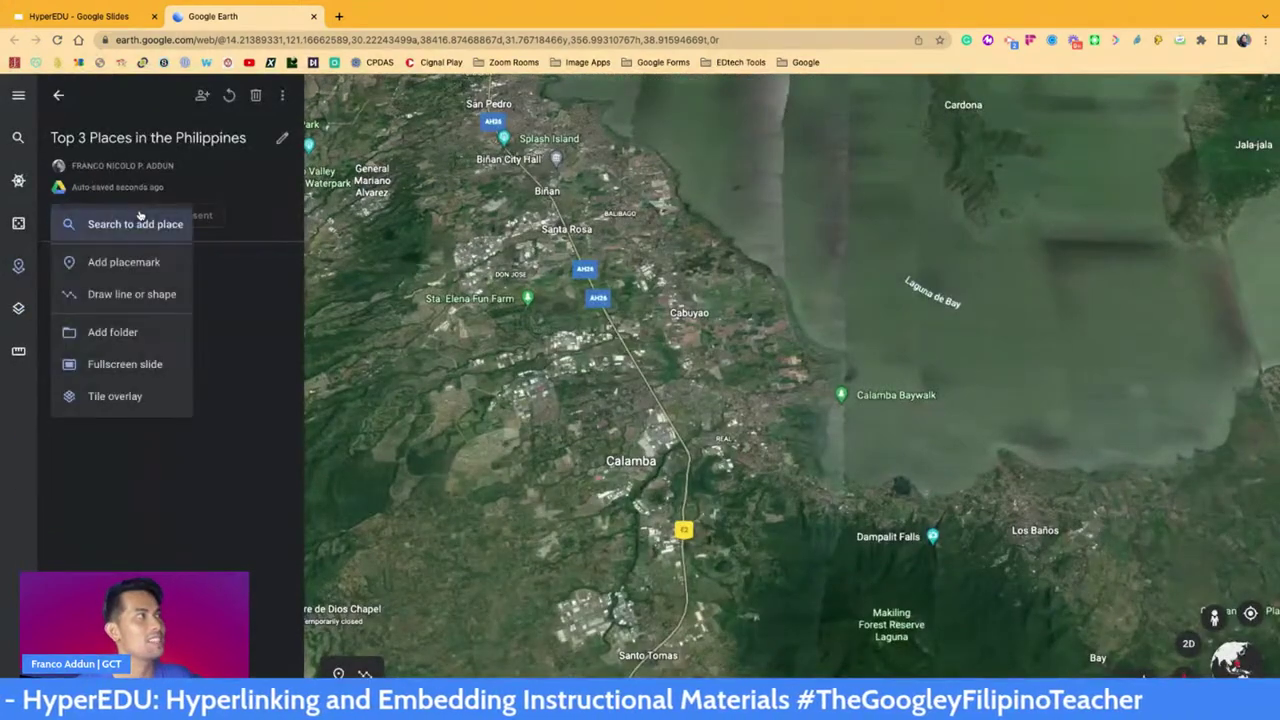
{"action": "left_click", "coordinate": [114, 366]}
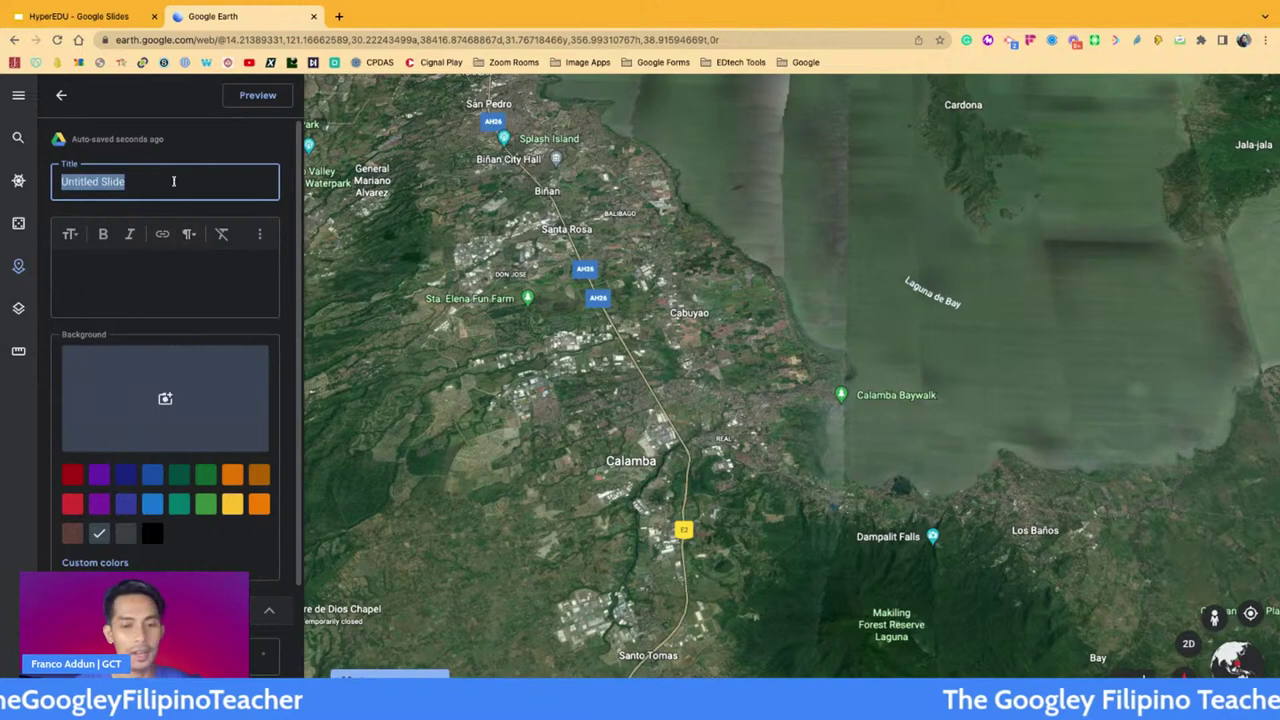
{"action": "type", "text": "Top"}
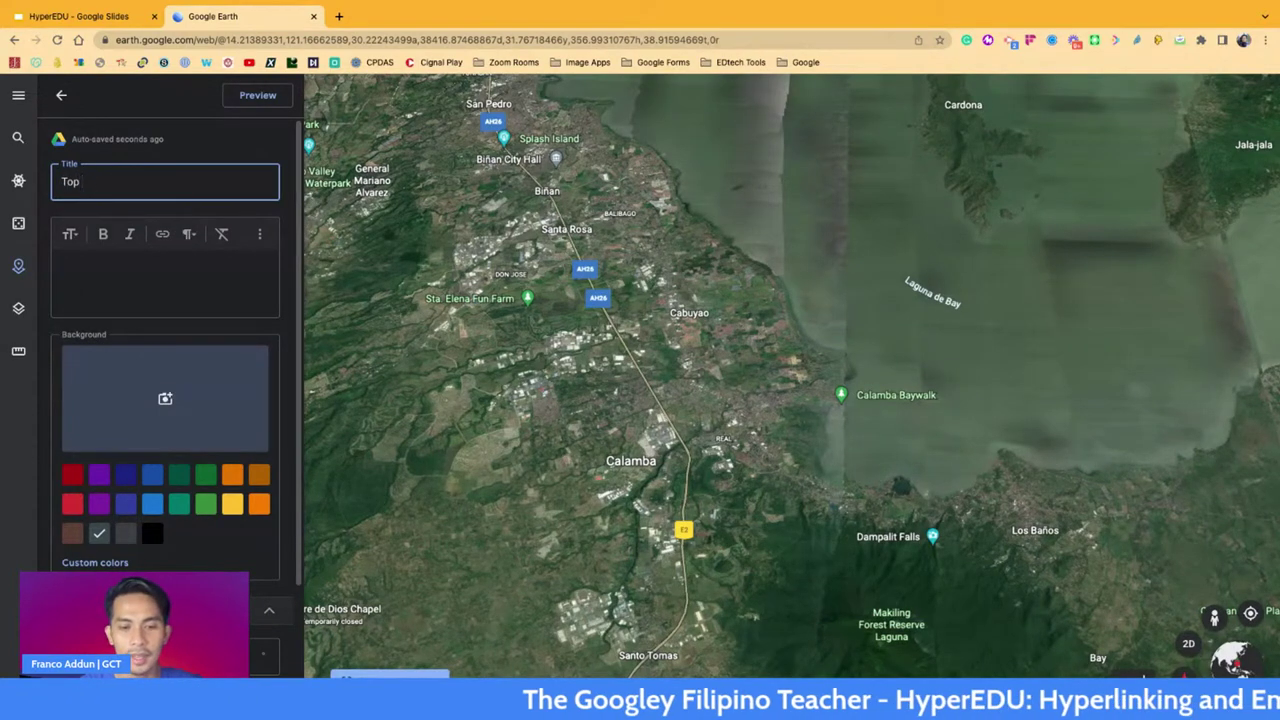
{"action": "type", "text": "u3 Places in the"}
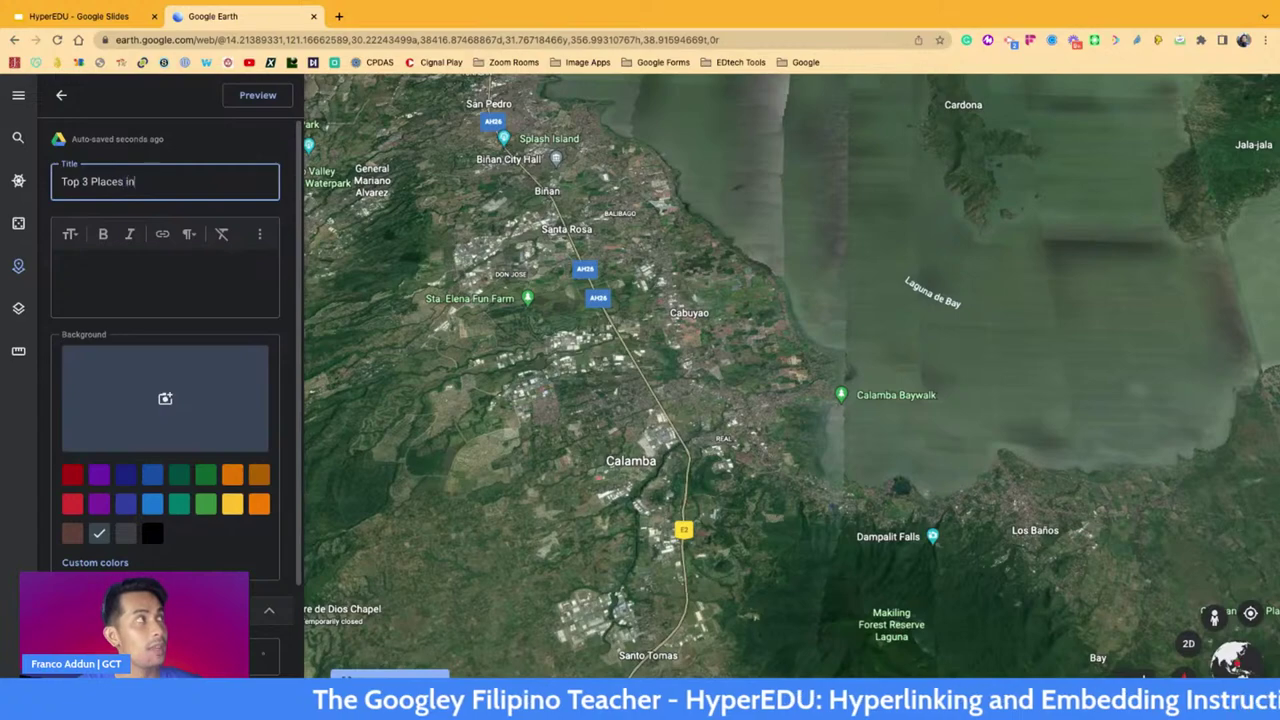
{"action": "type", "text": " Philippines"}
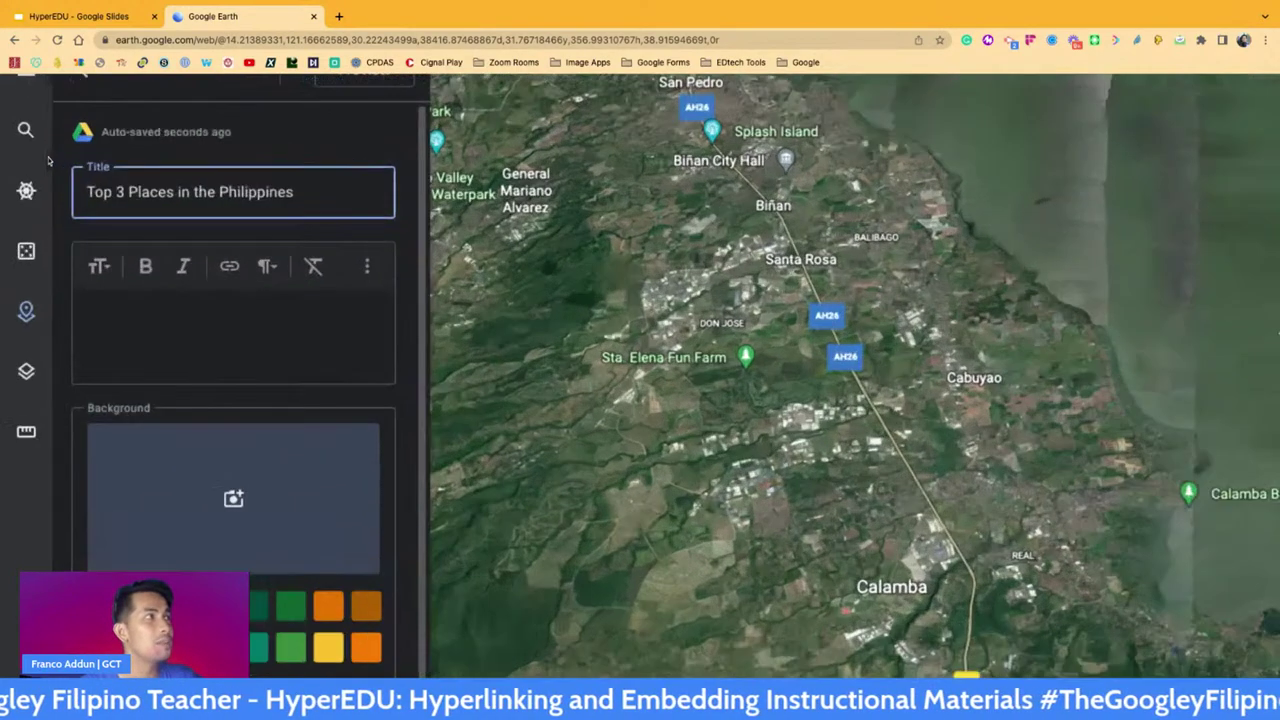
Step: Examine the slide's title, description formatting and background options
{"action": "key", "text": "ctrl+minus"}
{"action": "key", "text": "ctrl+minus"}
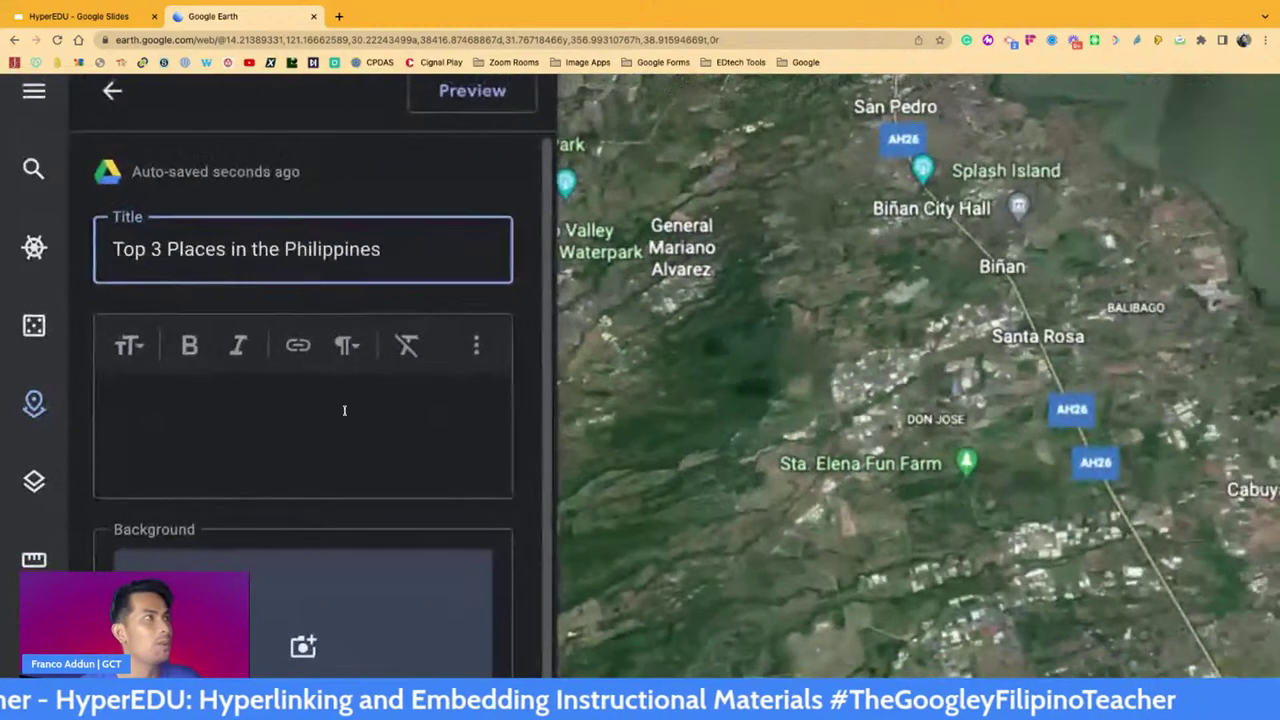
{"action": "key", "text": "ctrl+plus"}
{"action": "key", "text": "ctrl+plus"}
{"action": "key", "text": "ctrl+plus"}
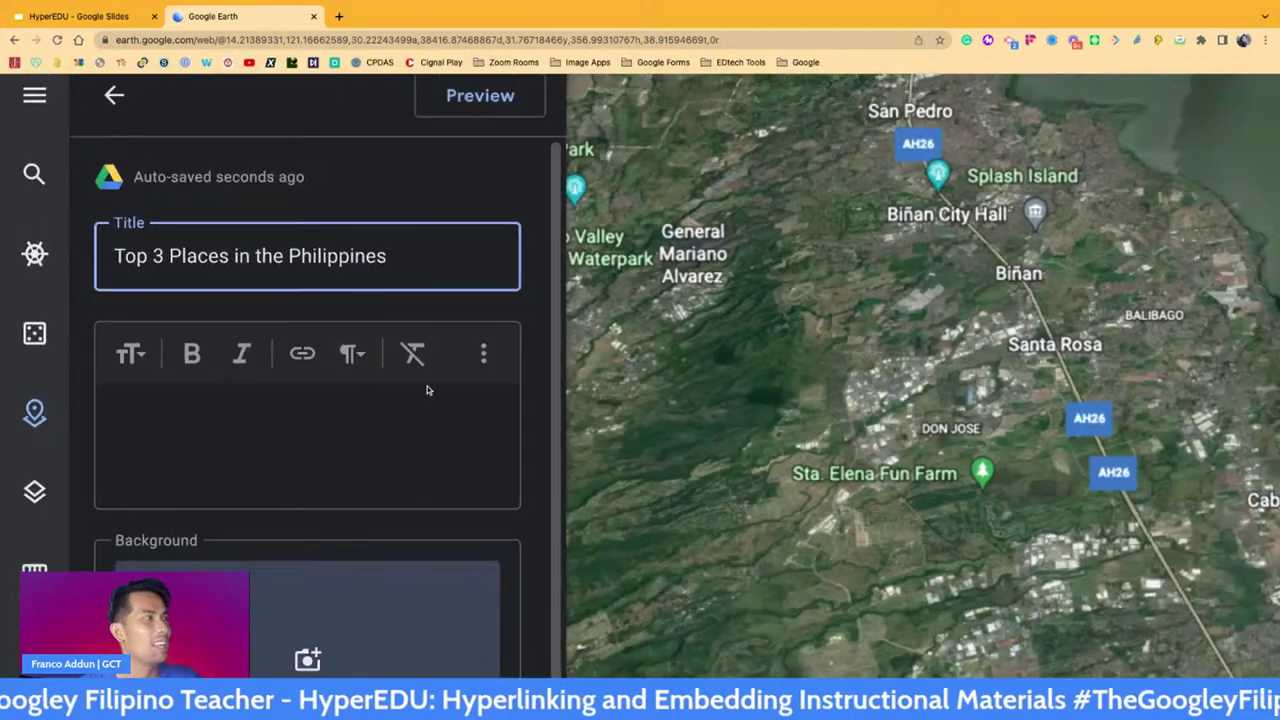
{"action": "key", "text": "super+minus"}
{"action": "key", "text": "super+minus"}
{"action": "key", "text": "super+minus"}
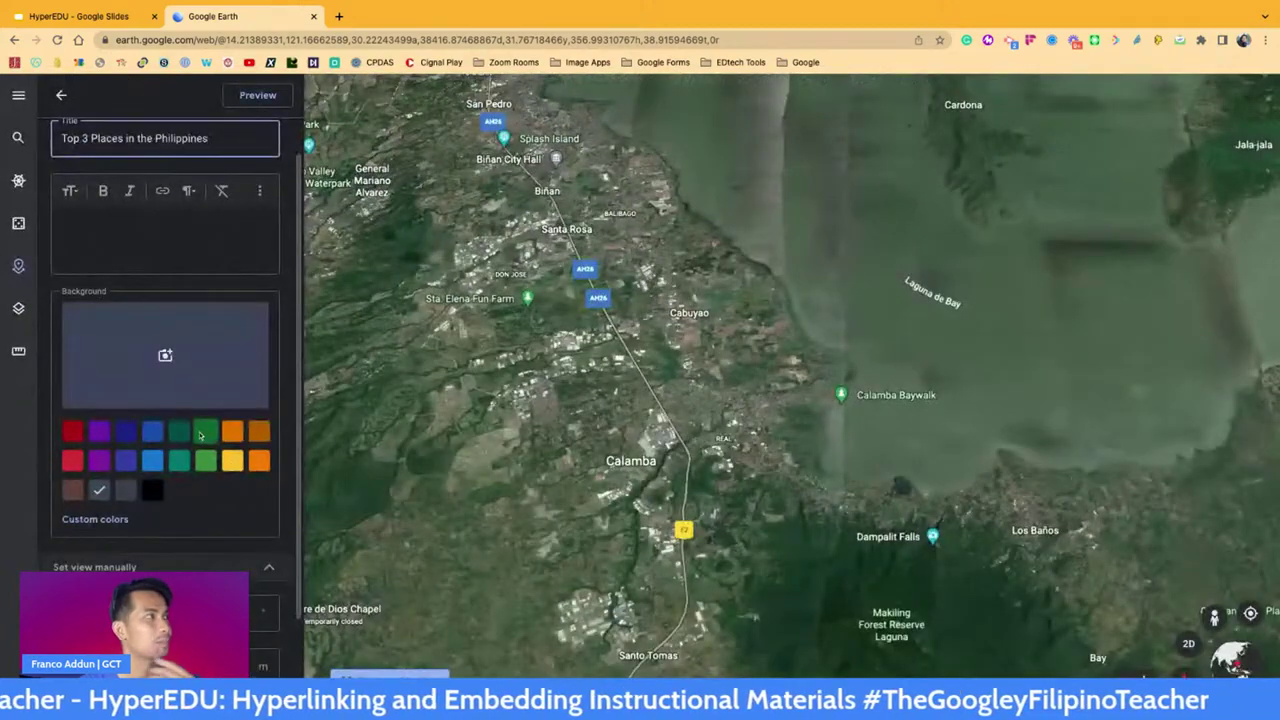
{"action": "scroll", "coordinate": [89, 306], "scroll_direction": "up", "scroll_amount": 1}
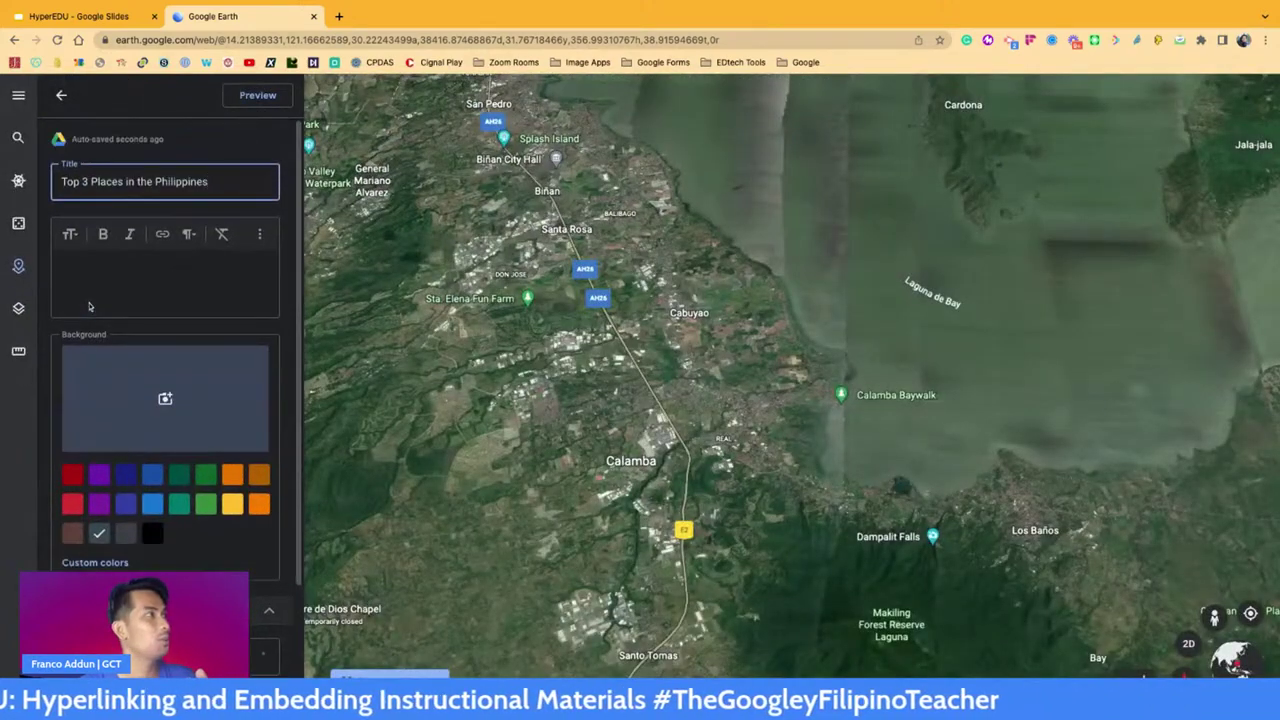
Step: Switch the slide's description to HTML editing and return it to the template editor
{"action": "left_click", "coordinate": [260, 236]}
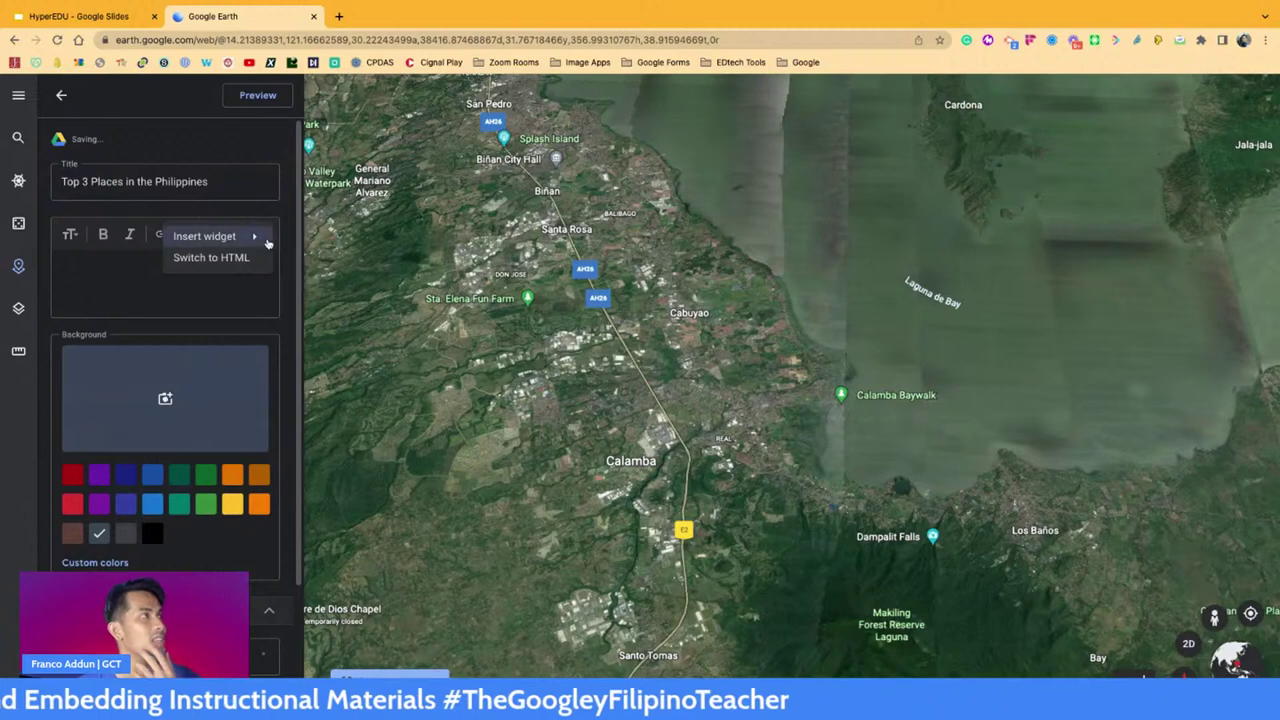
{"action": "left_click", "coordinate": [214, 259]}
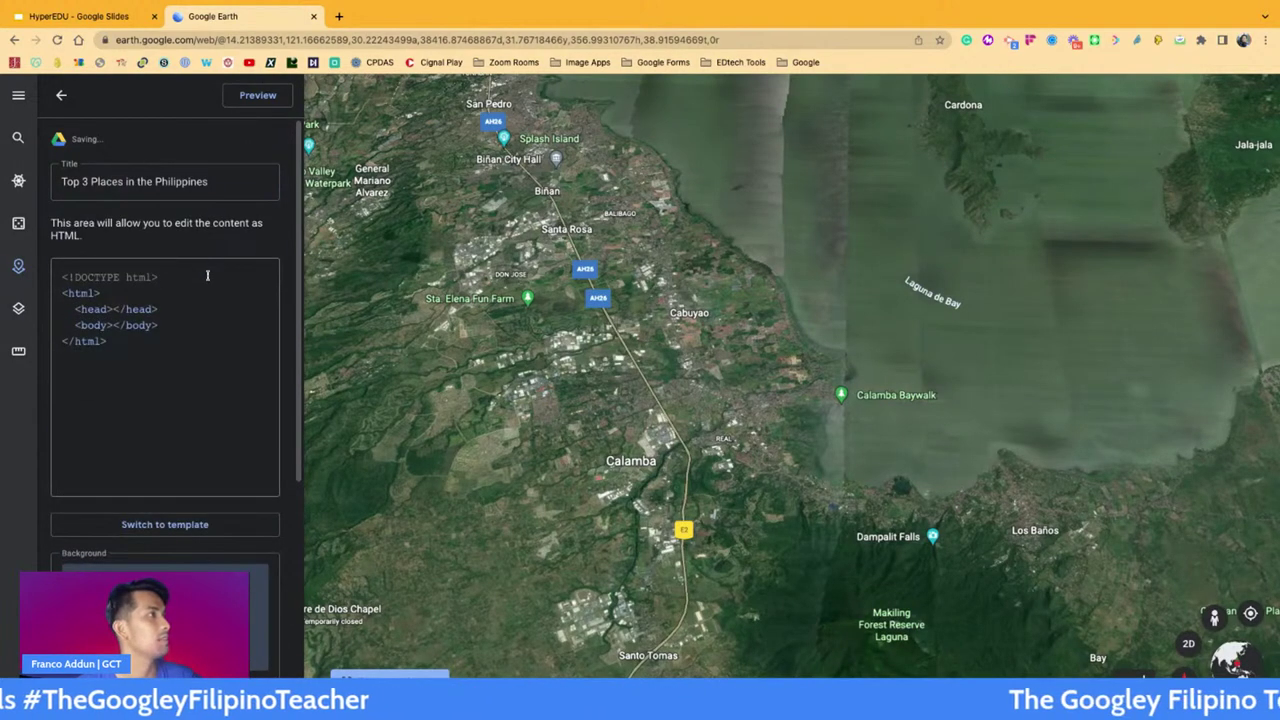
{"action": "left_click", "coordinate": [172, 528]}
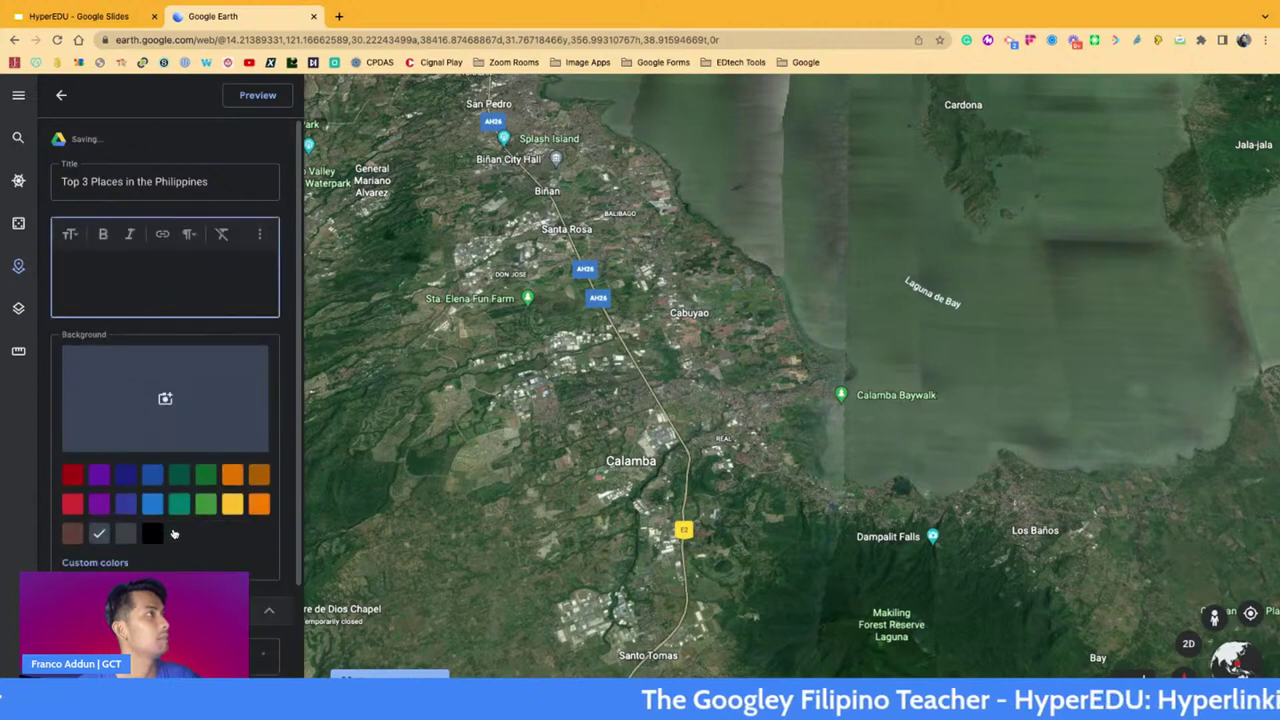
Step: Set the slide's background to an island sandbar photo found by a Google image search for "Philippines" and return to the project overview
{"action": "left_click", "coordinate": [165, 400]}
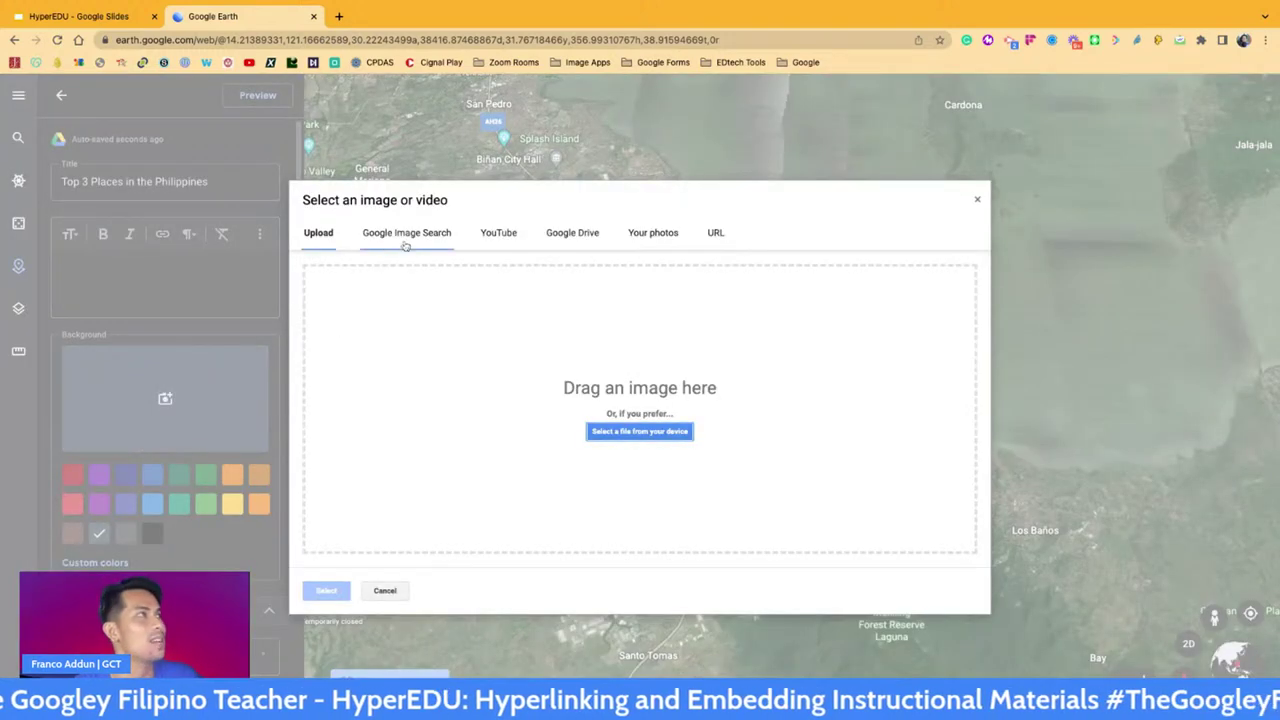
{"action": "left_click", "coordinate": [415, 234]}
{"action": "left_click", "coordinate": [521, 274]}
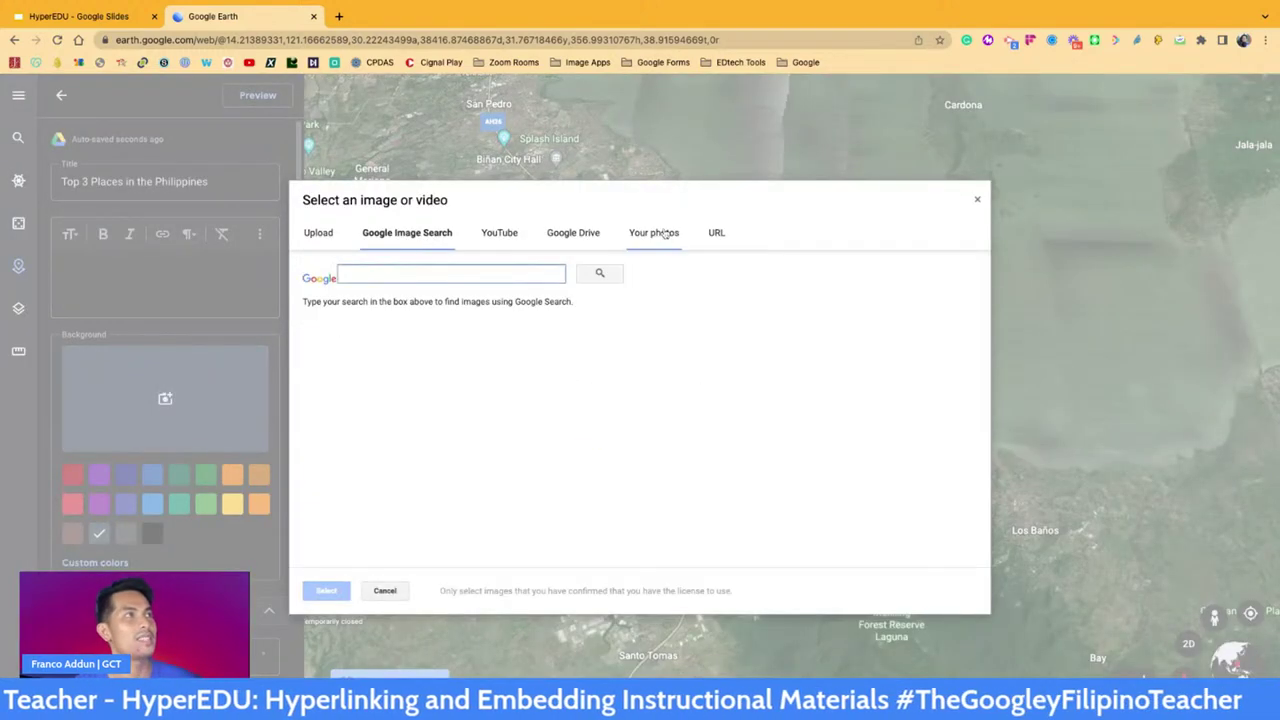
{"action": "type", "text": "Philippines"}
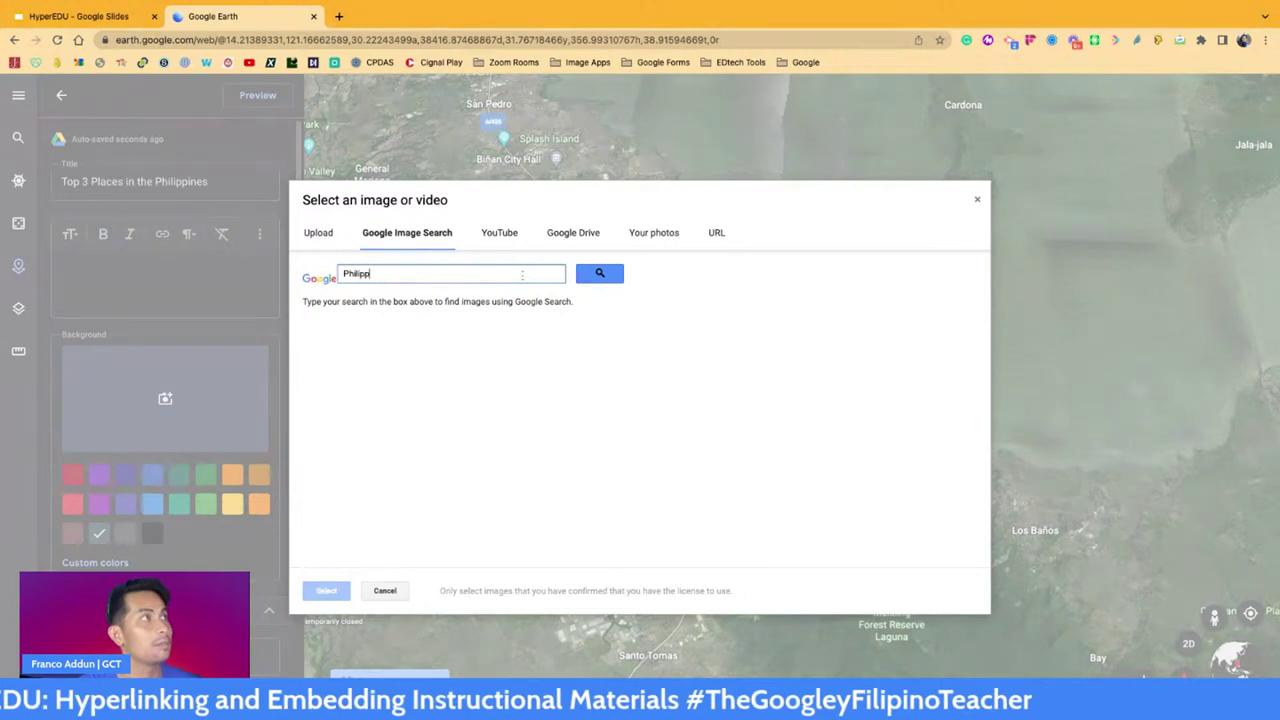
{"action": "left_click", "coordinate": [601, 276]}
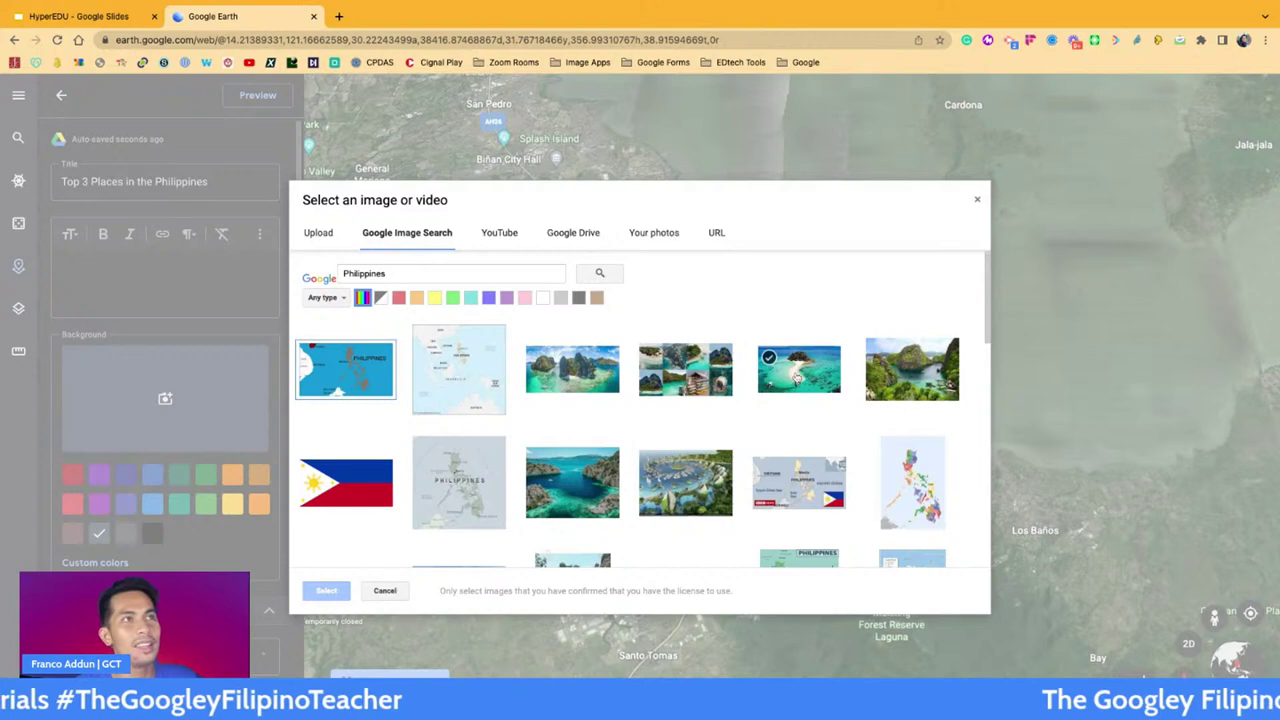
{"action": "left_click", "coordinate": [800, 378]}
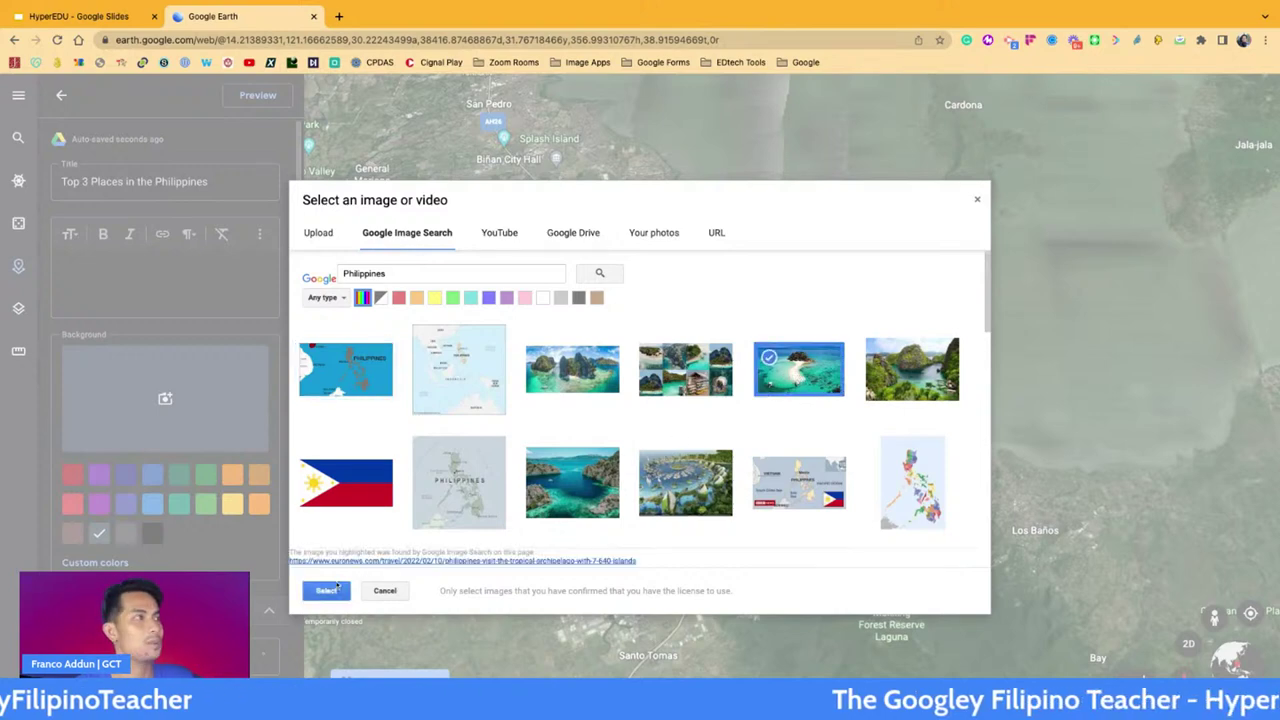
{"action": "left_click", "coordinate": [327, 591]}
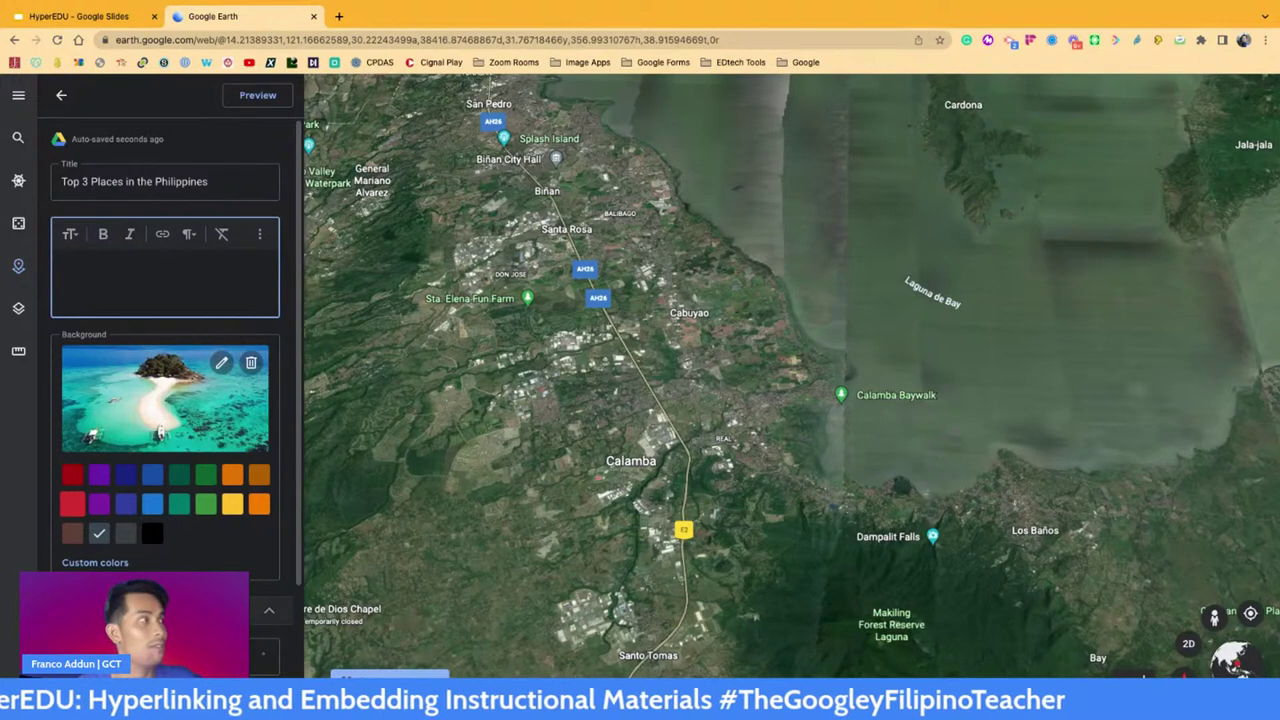
{"action": "scroll", "coordinate": [115, 527], "scroll_direction": "down", "scroll_amount": 5}
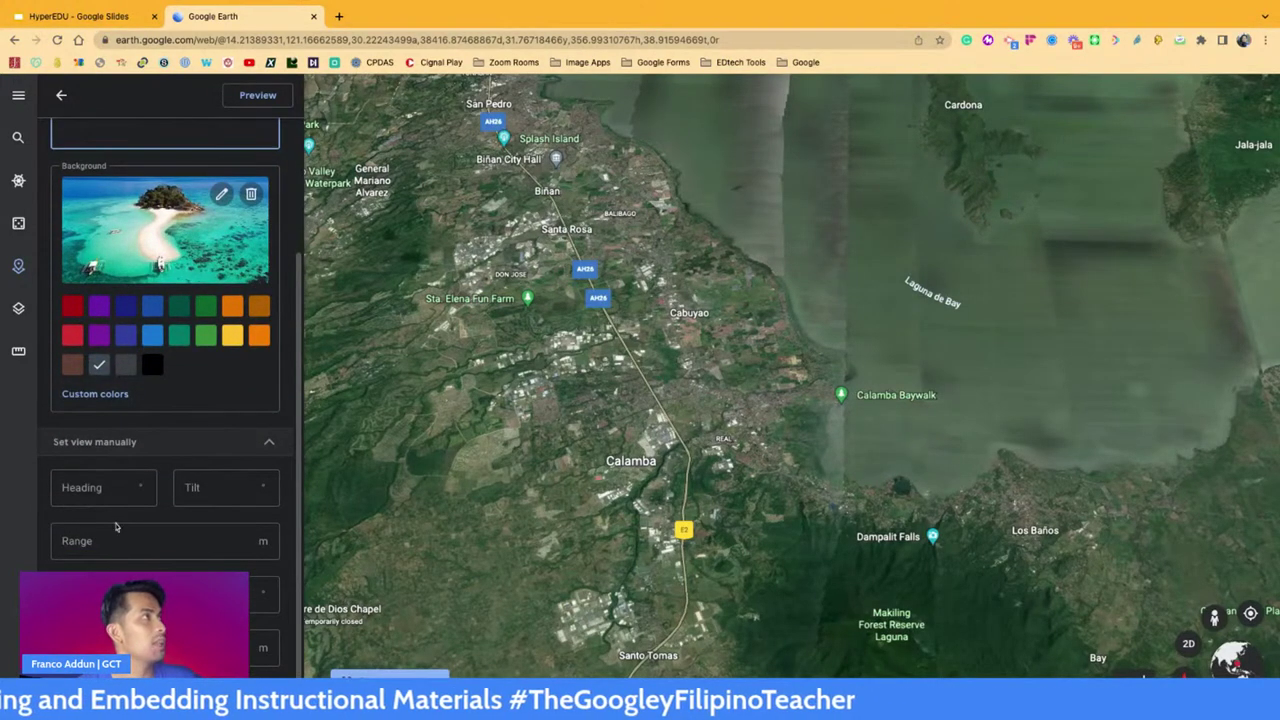
{"action": "scroll", "coordinate": [92, 335], "scroll_direction": "up", "scroll_amount": 4}
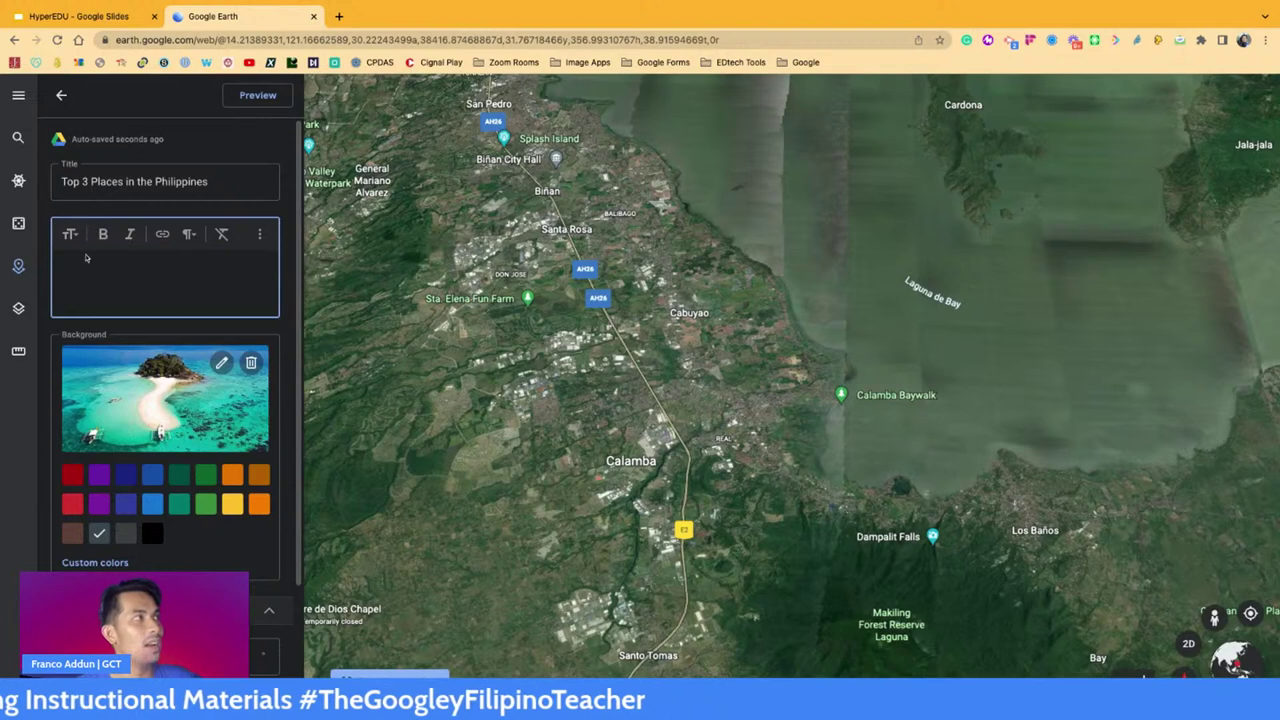
{"action": "left_click", "coordinate": [62, 97]}
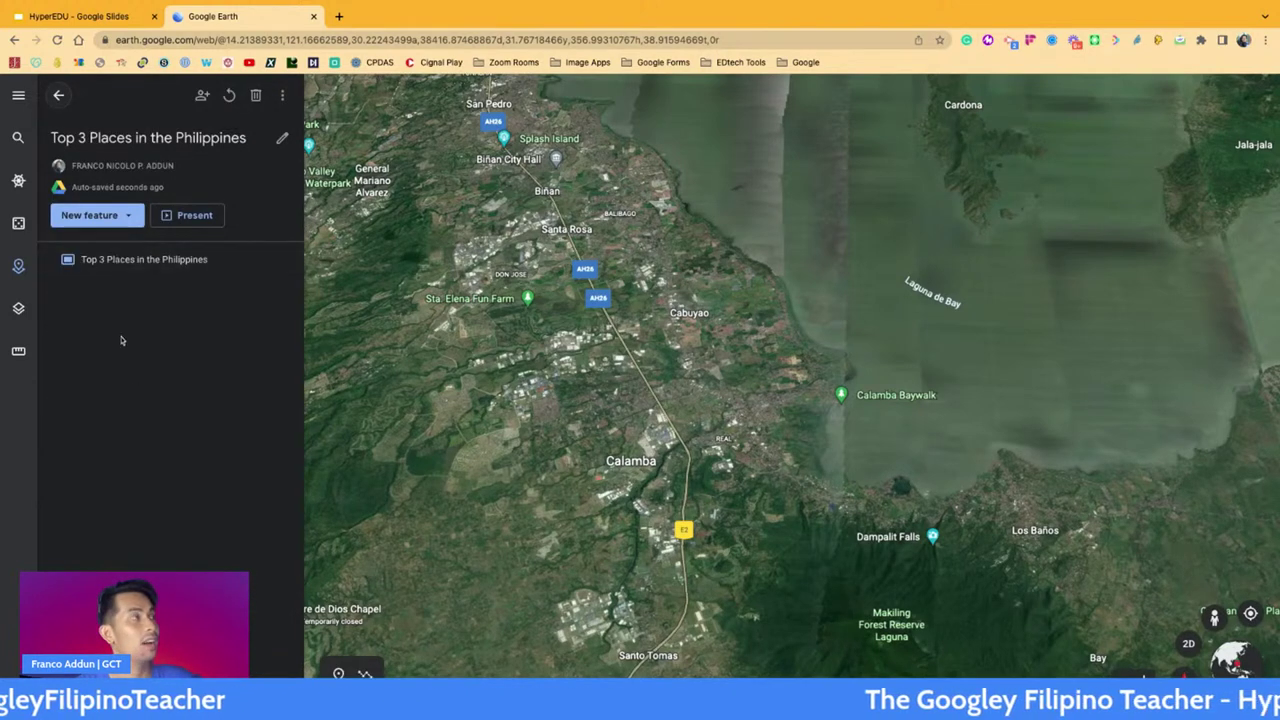
Step: Find Boracay, Malay, Aklan in the recent searches, add it to the project and replace its Google-provided information with custom content
{"action": "mouse_move", "coordinate": [180, 260]}
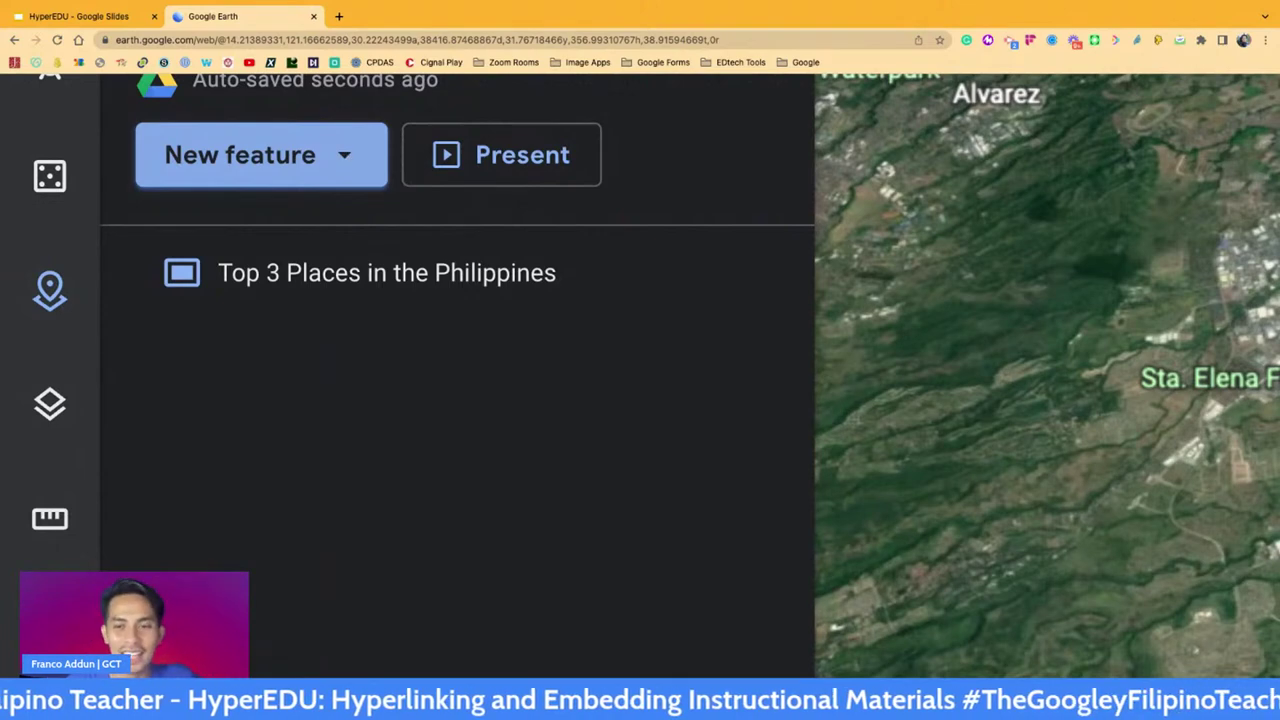
{"action": "mouse_move", "coordinate": [338, 260]}
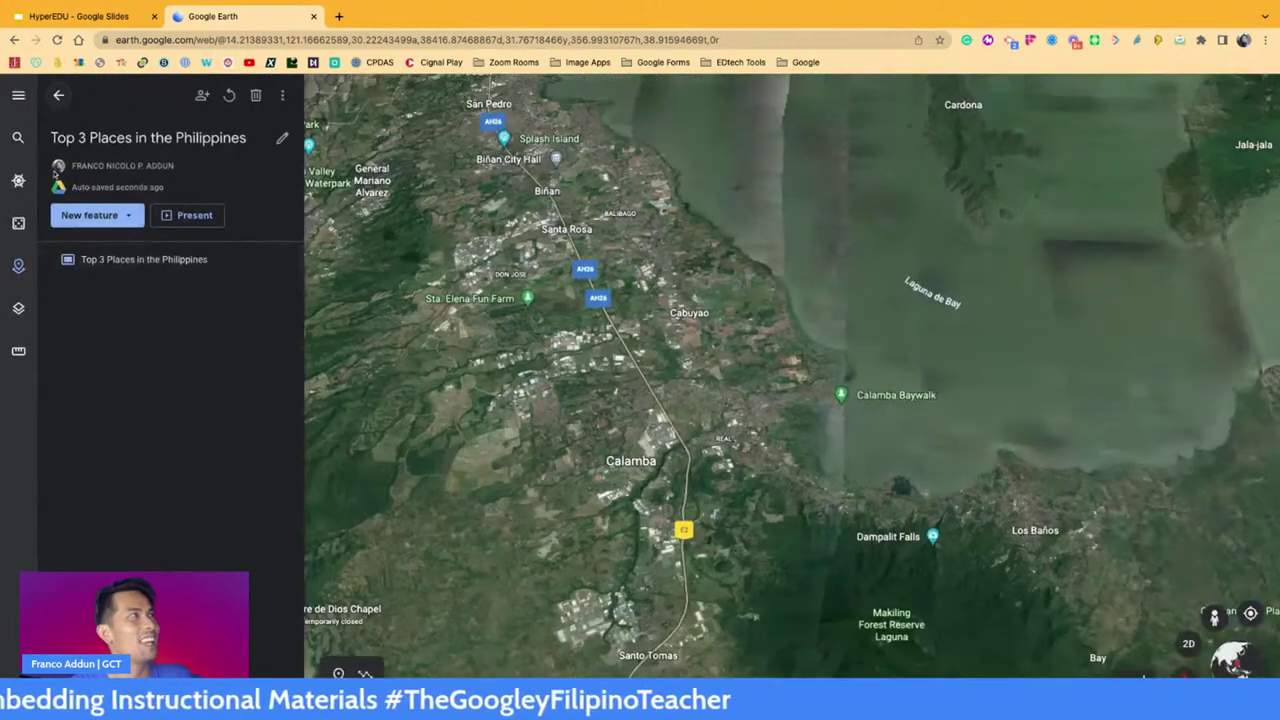
{"action": "left_click", "coordinate": [21, 125]}
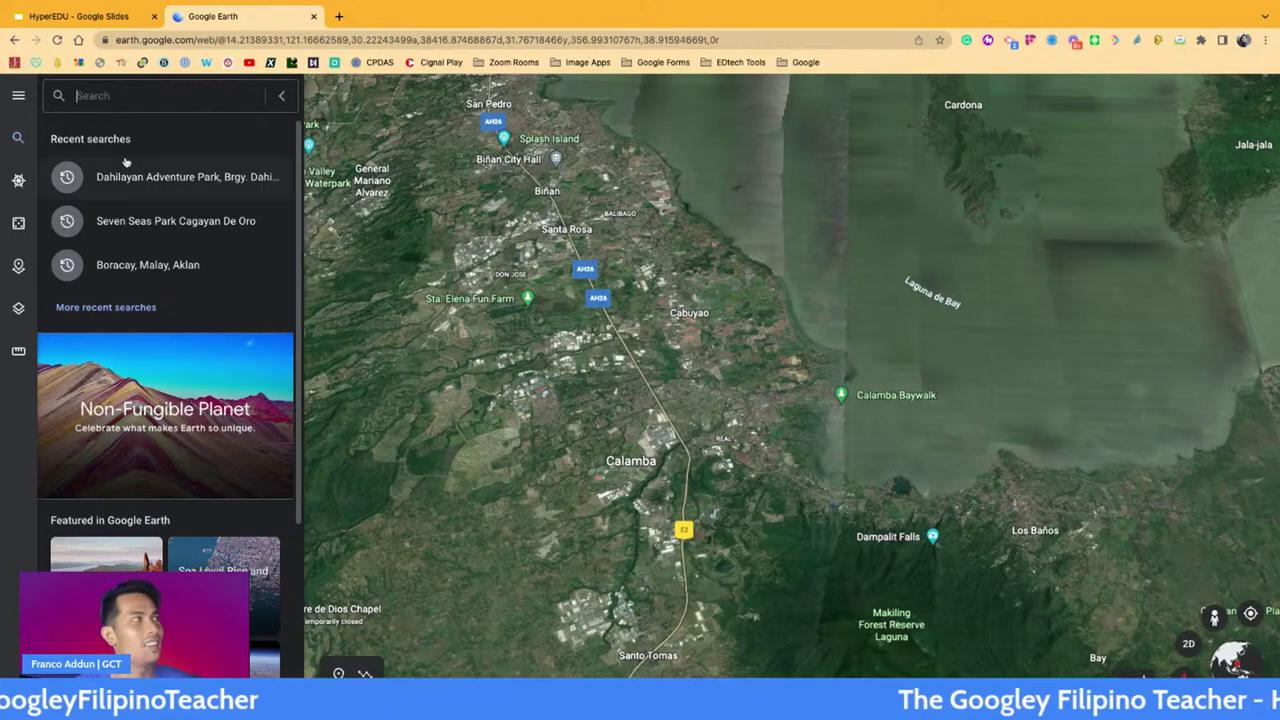
{"action": "left_click", "coordinate": [130, 266]}
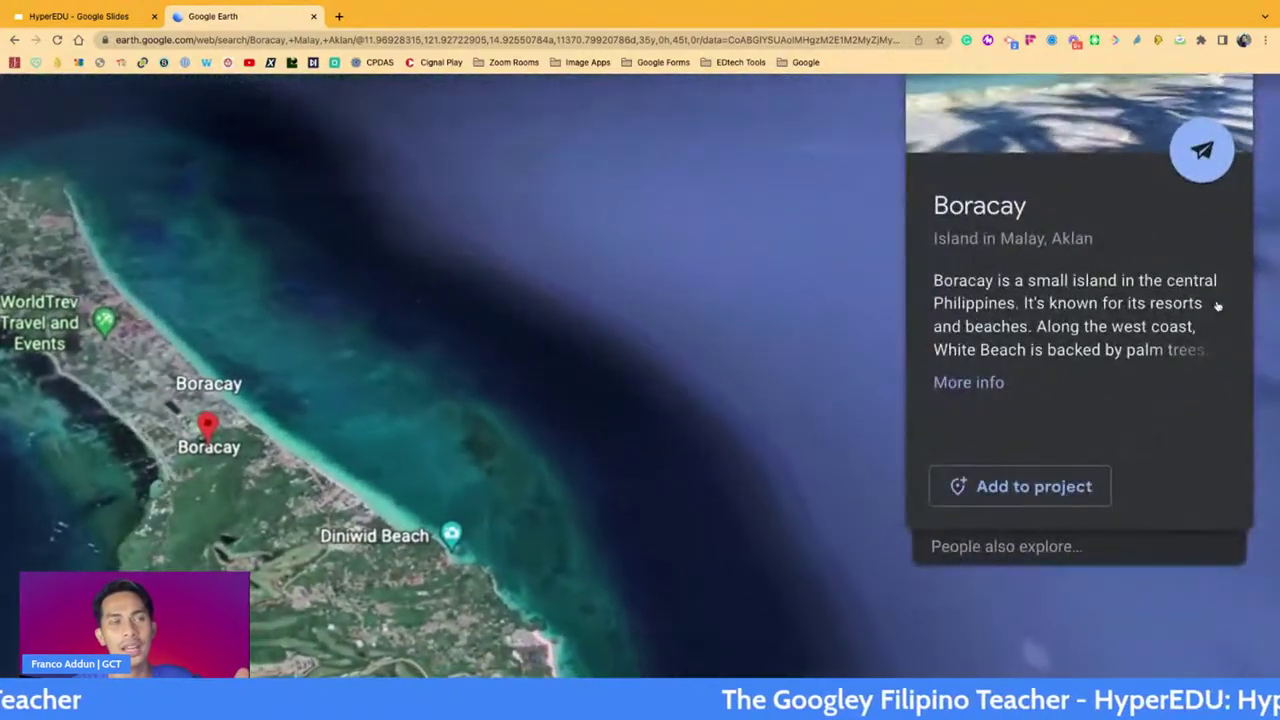
{"action": "scroll", "coordinate": [1217, 306], "scroll_direction": "up", "scroll_amount": 2}
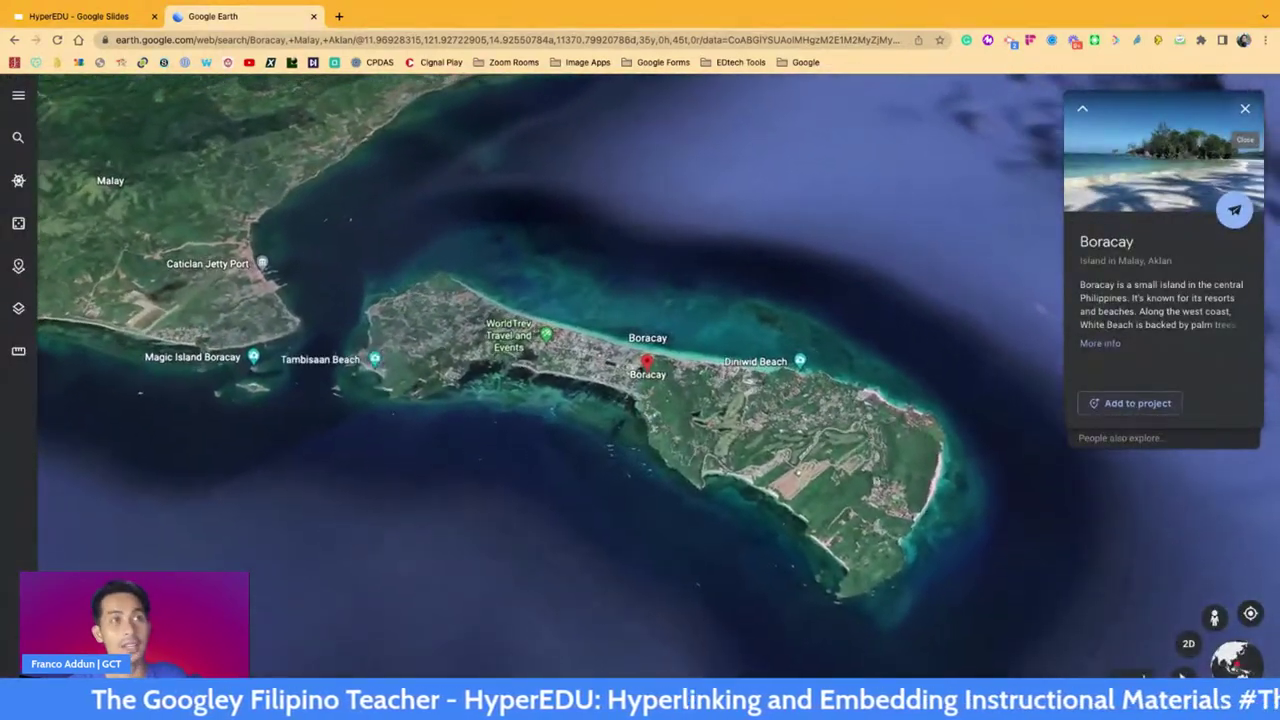
{"action": "left_click", "coordinate": [1130, 403]}
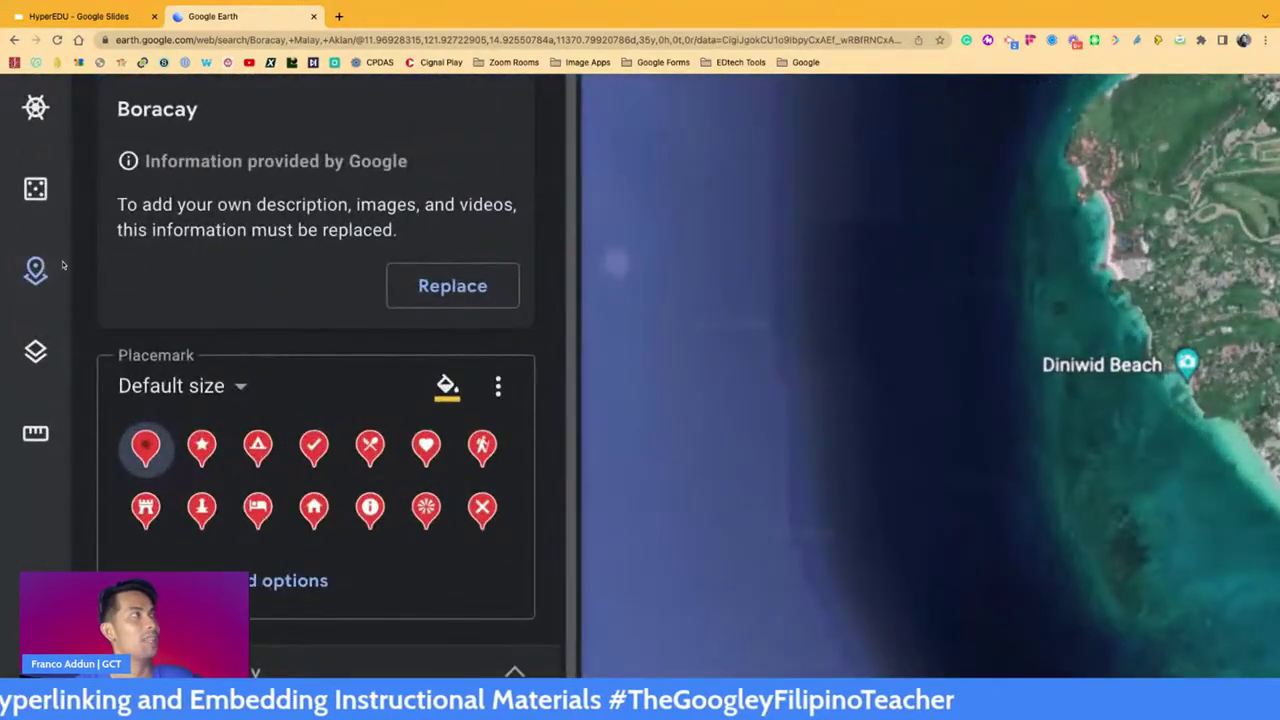
{"action": "scroll", "coordinate": [114, 271], "scroll_direction": "up", "scroll_amount": 5}
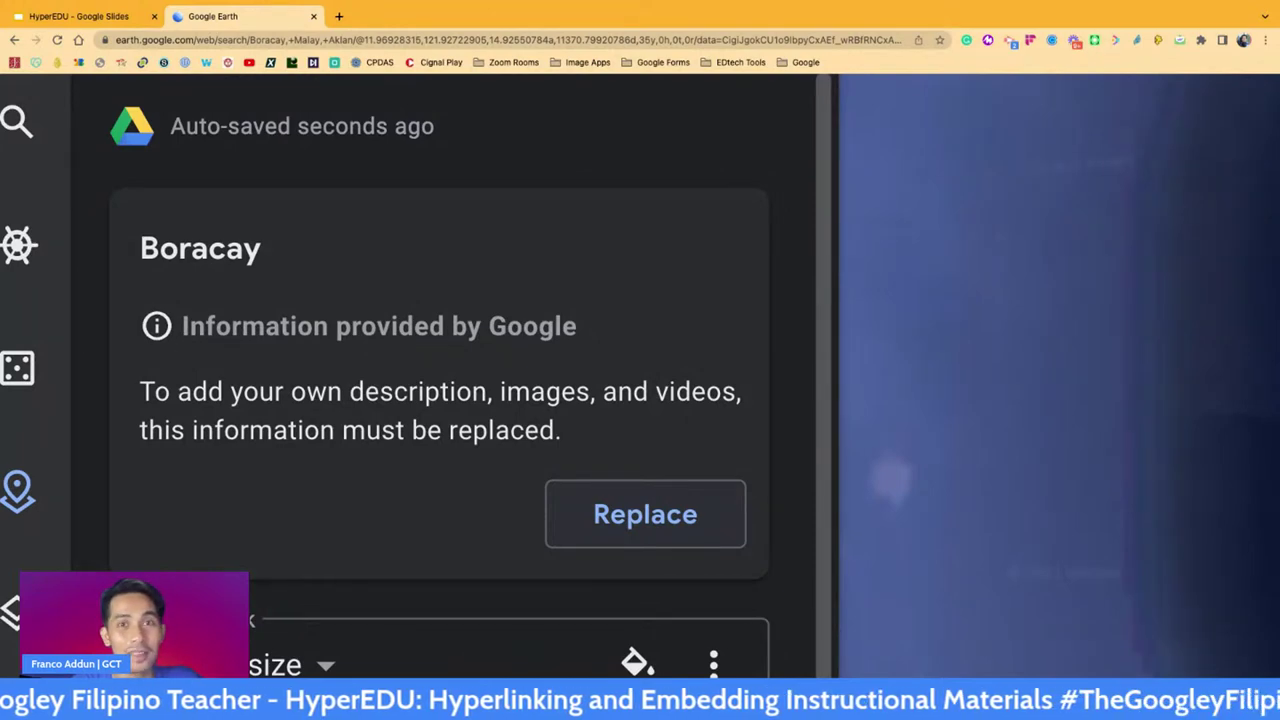
{"action": "left_click", "coordinate": [608, 510]}
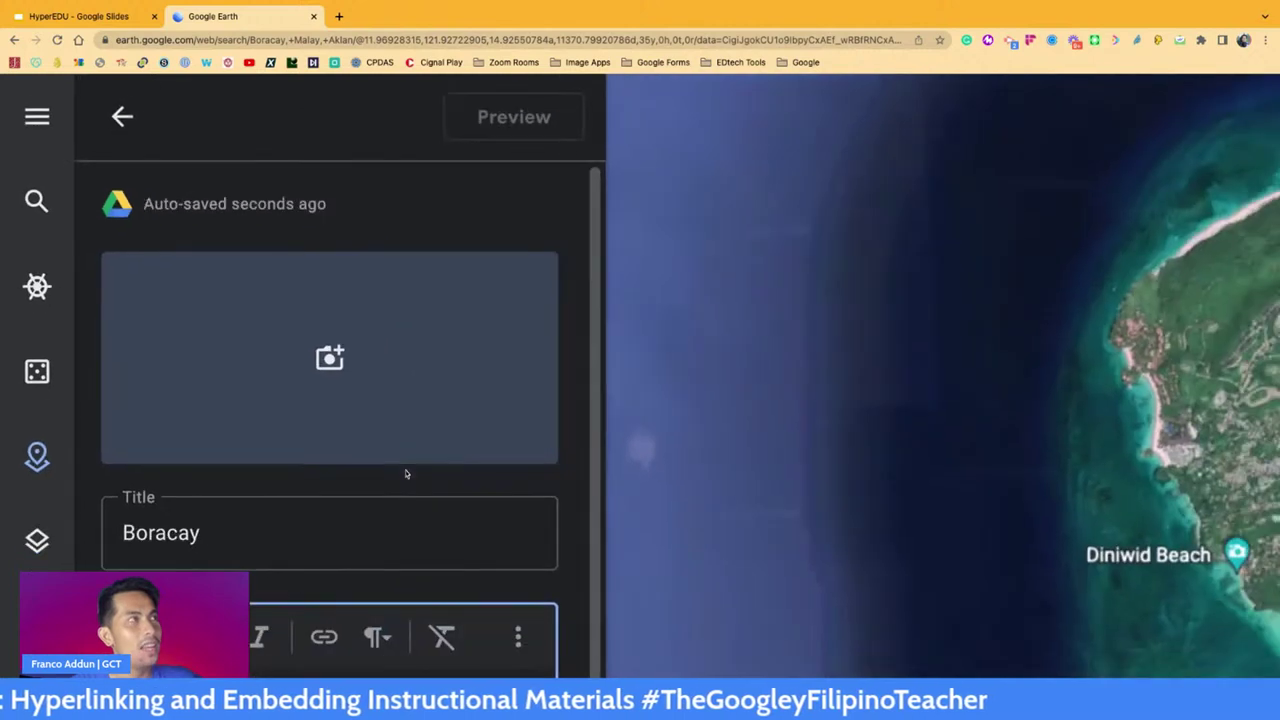
Step: Add a photo of a blue sailboat by a palm-lined beach to the placemark, using a Google image search for "Boracay"
{"action": "left_click", "coordinate": [352, 377]}
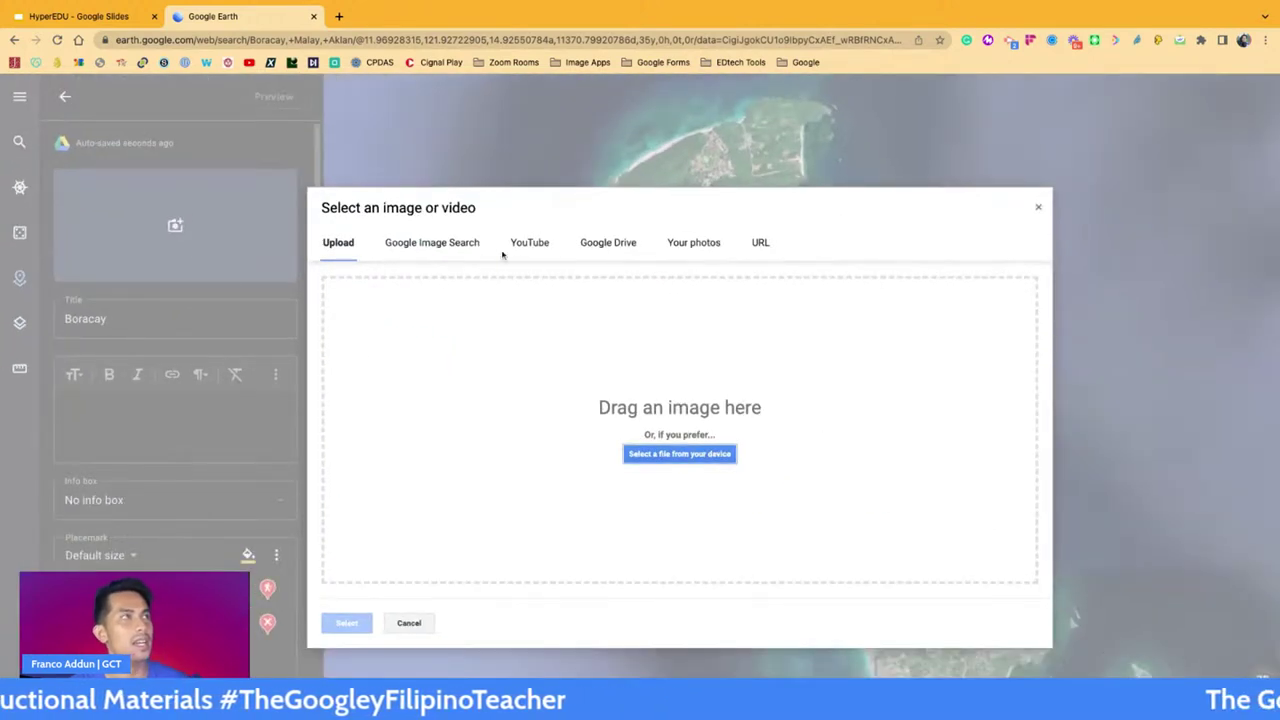
{"action": "left_click", "coordinate": [458, 245]}
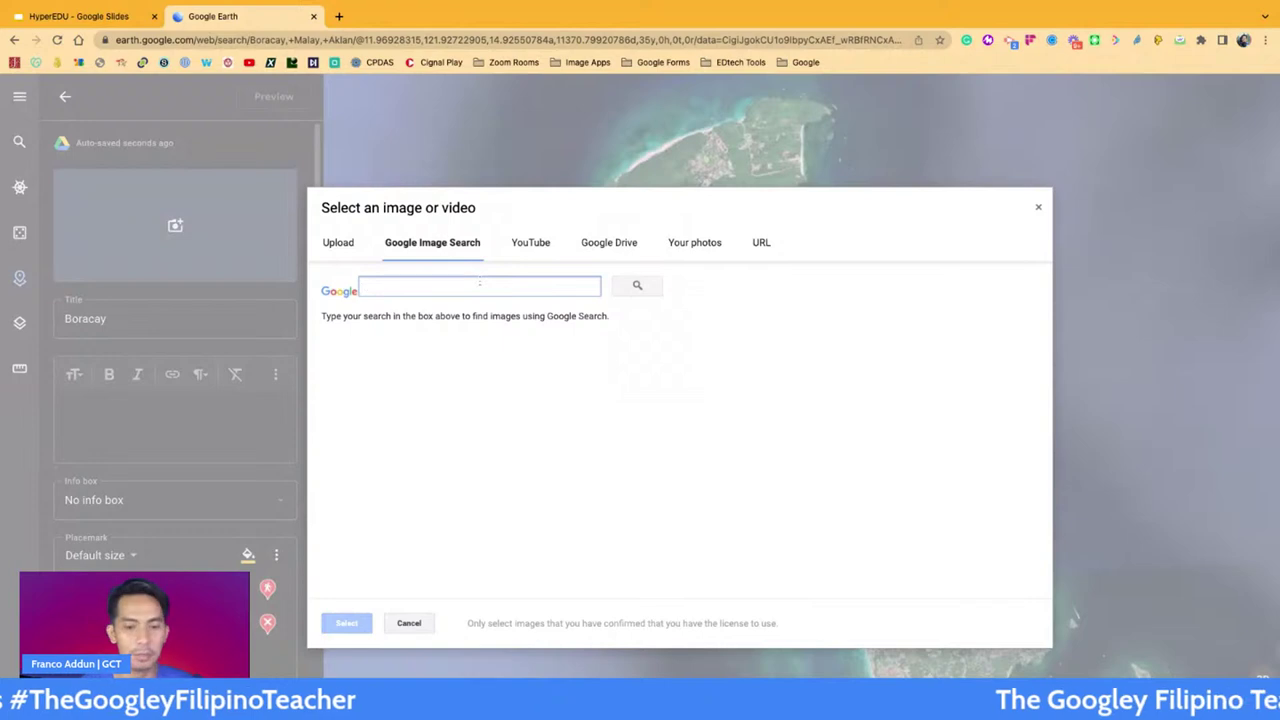
{"action": "type", "text": "Boracay"}
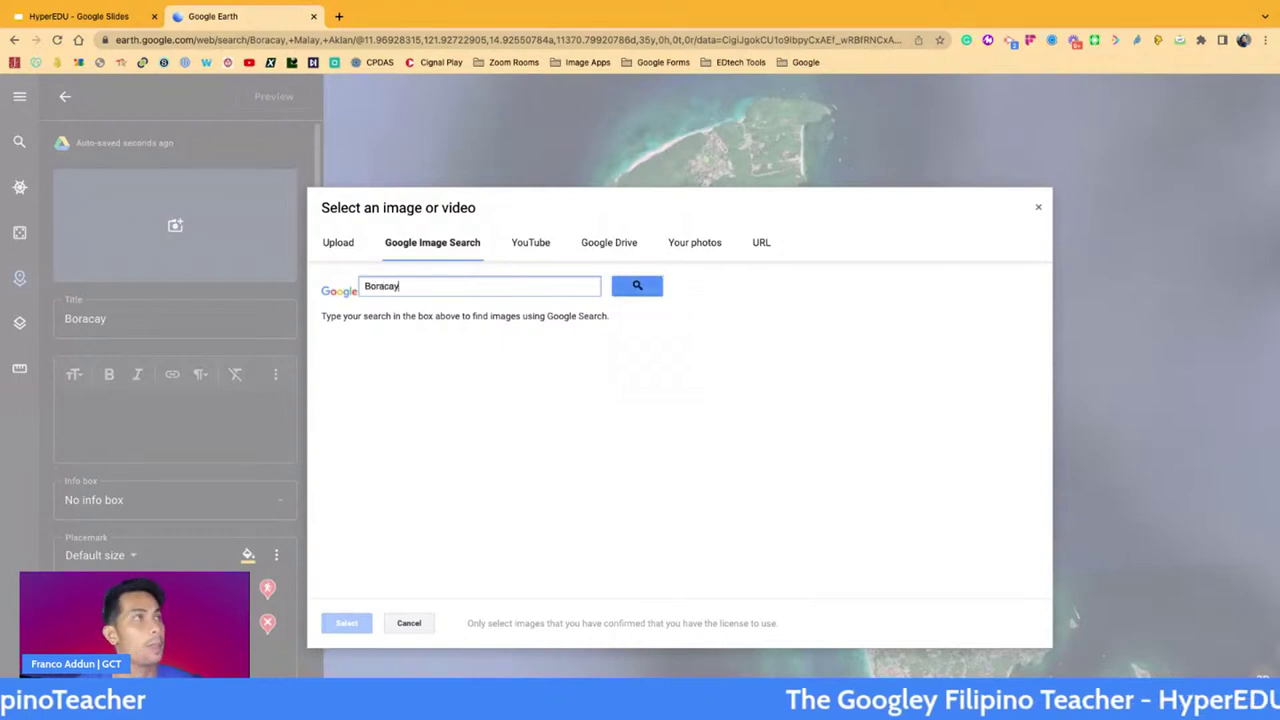
{"action": "left_click", "coordinate": [637, 286]}
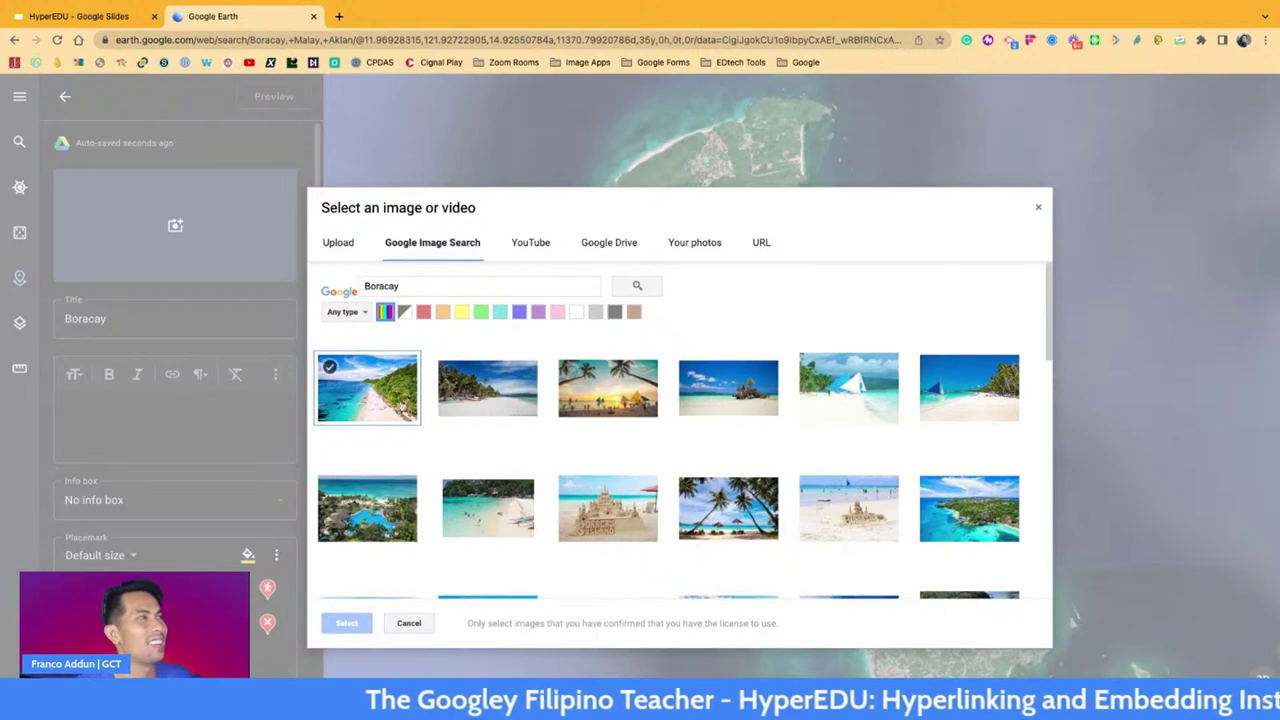
{"action": "left_click", "coordinate": [381, 405]}
{"action": "left_click", "coordinate": [748, 390]}
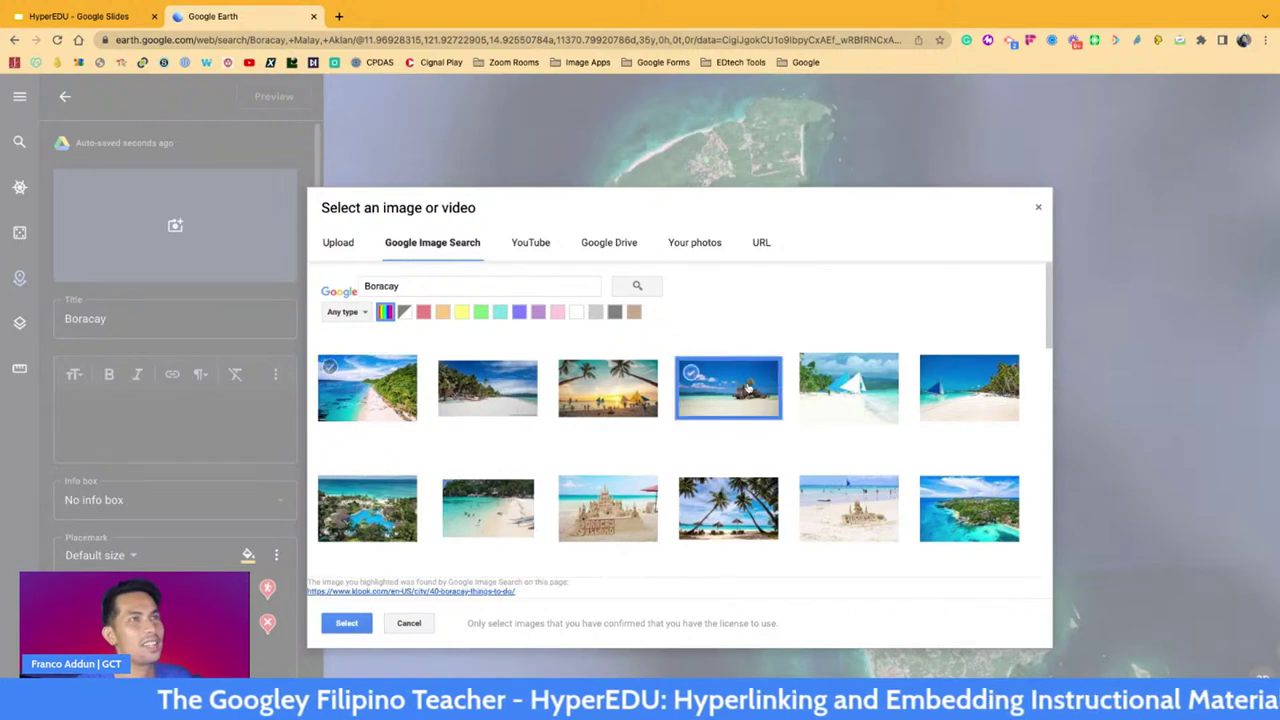
{"action": "left_click", "coordinate": [950, 386]}
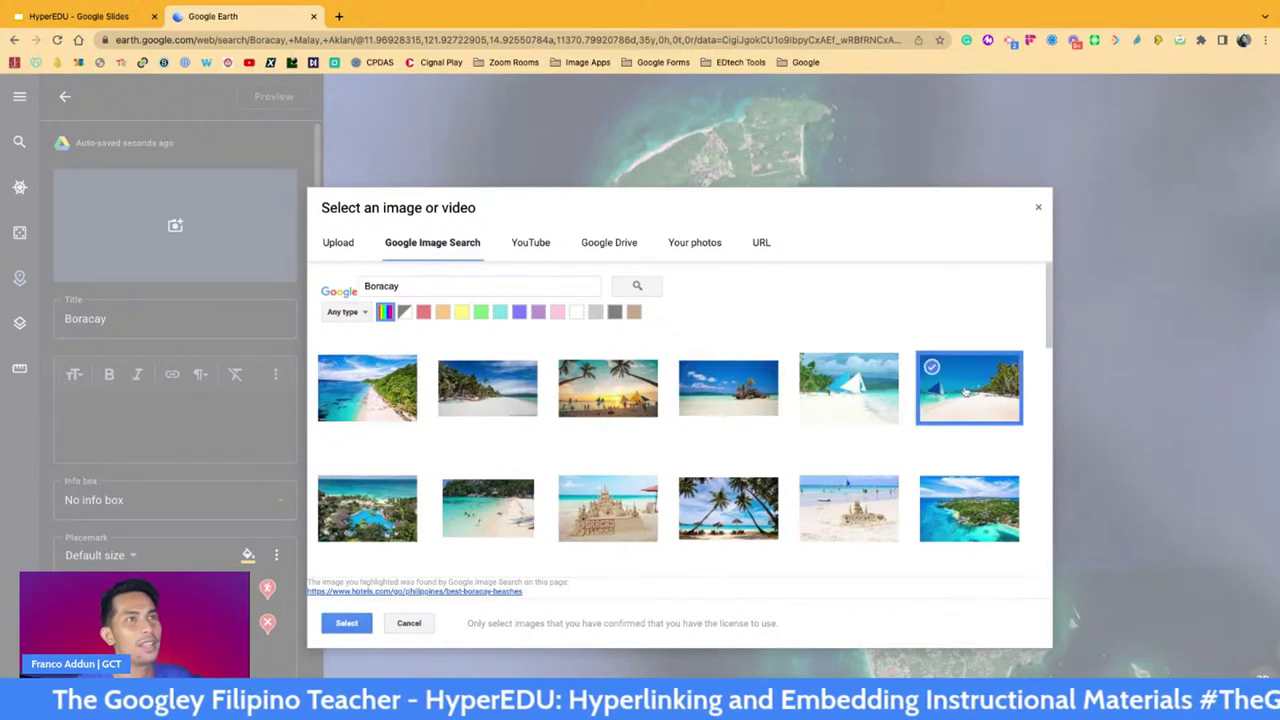
{"action": "left_click", "coordinate": [360, 623]}
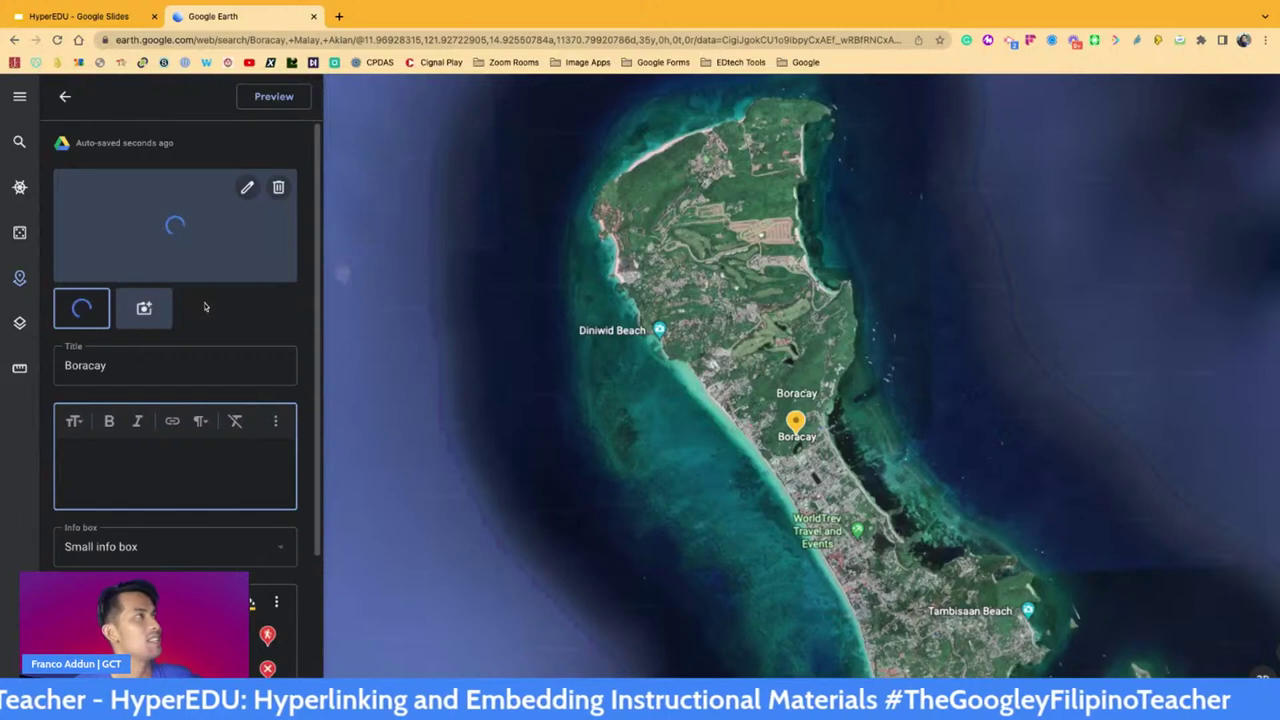
Step: Add the YouTube video "Boracay undergoes major clean-up" to the placemark's media by searching for "Boracay Rehabilitation"
{"action": "scroll", "coordinate": [84, 274], "scroll_direction": "up", "scroll_amount": 5}
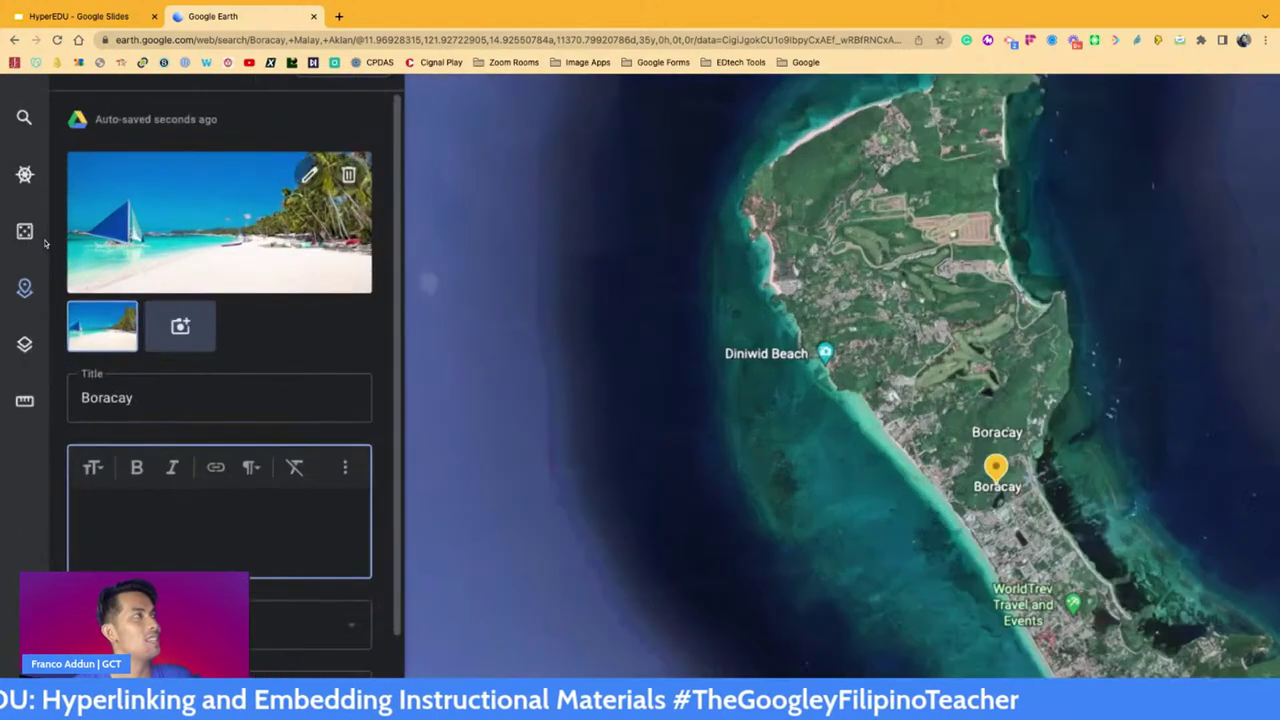
{"action": "scroll", "coordinate": [121, 263], "scroll_direction": "up", "scroll_amount": 2}
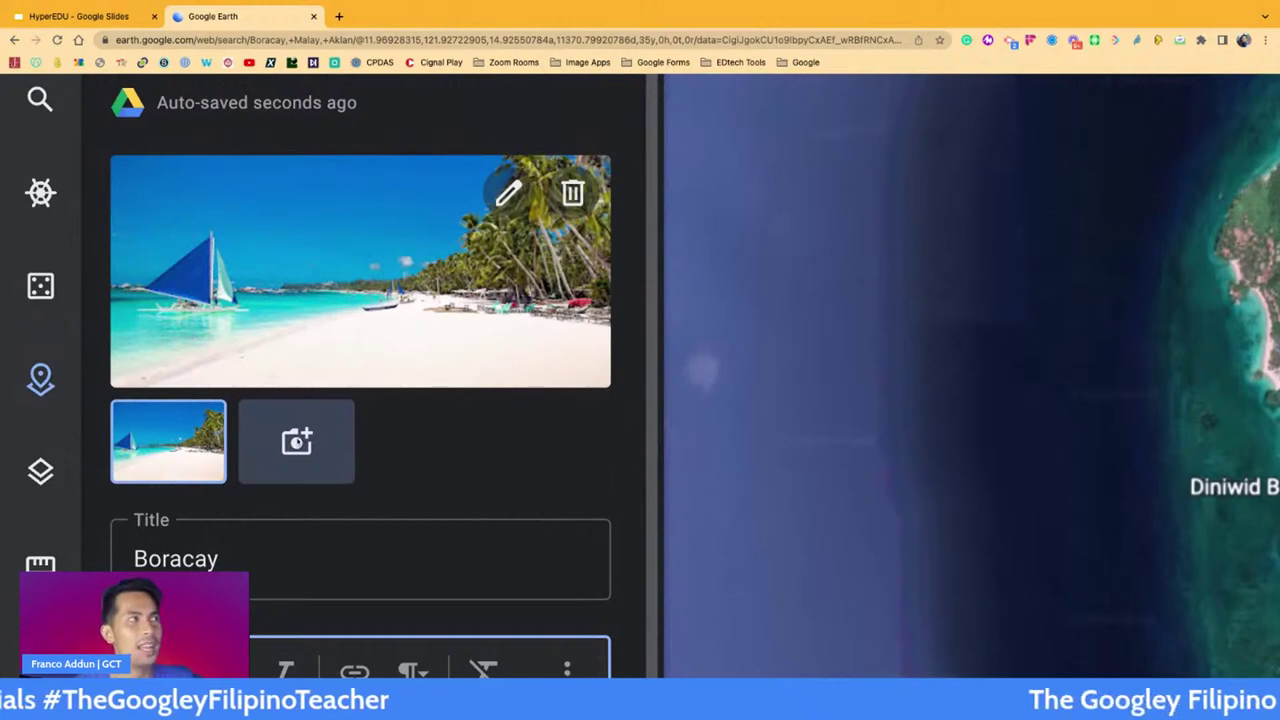
{"action": "left_click", "coordinate": [508, 193]}
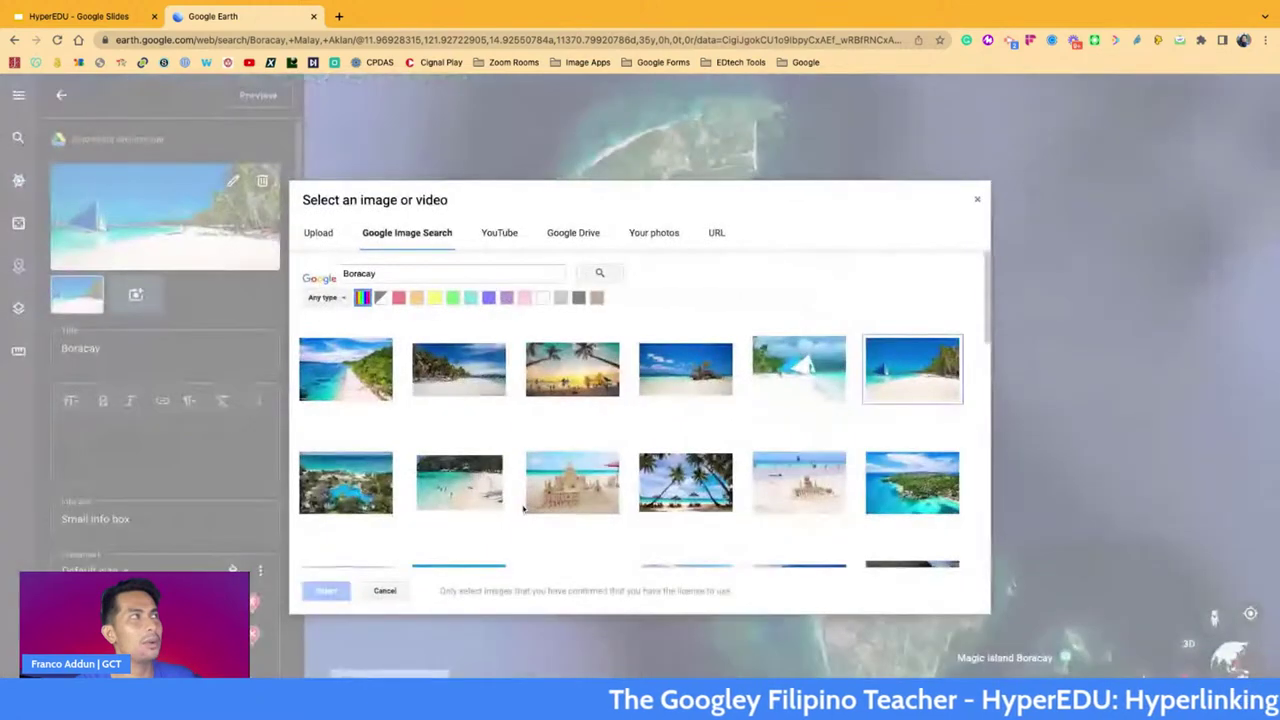
{"action": "left_click", "coordinate": [503, 234]}
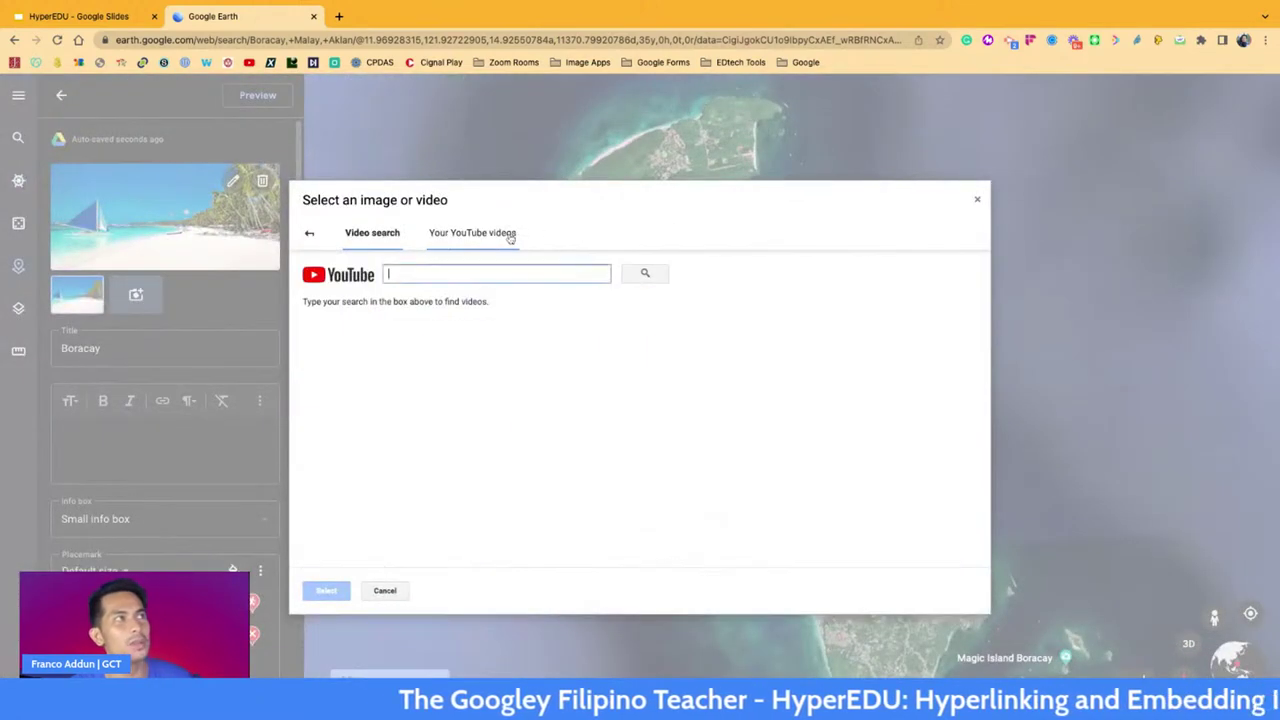
{"action": "type", "text": "Boracay"}
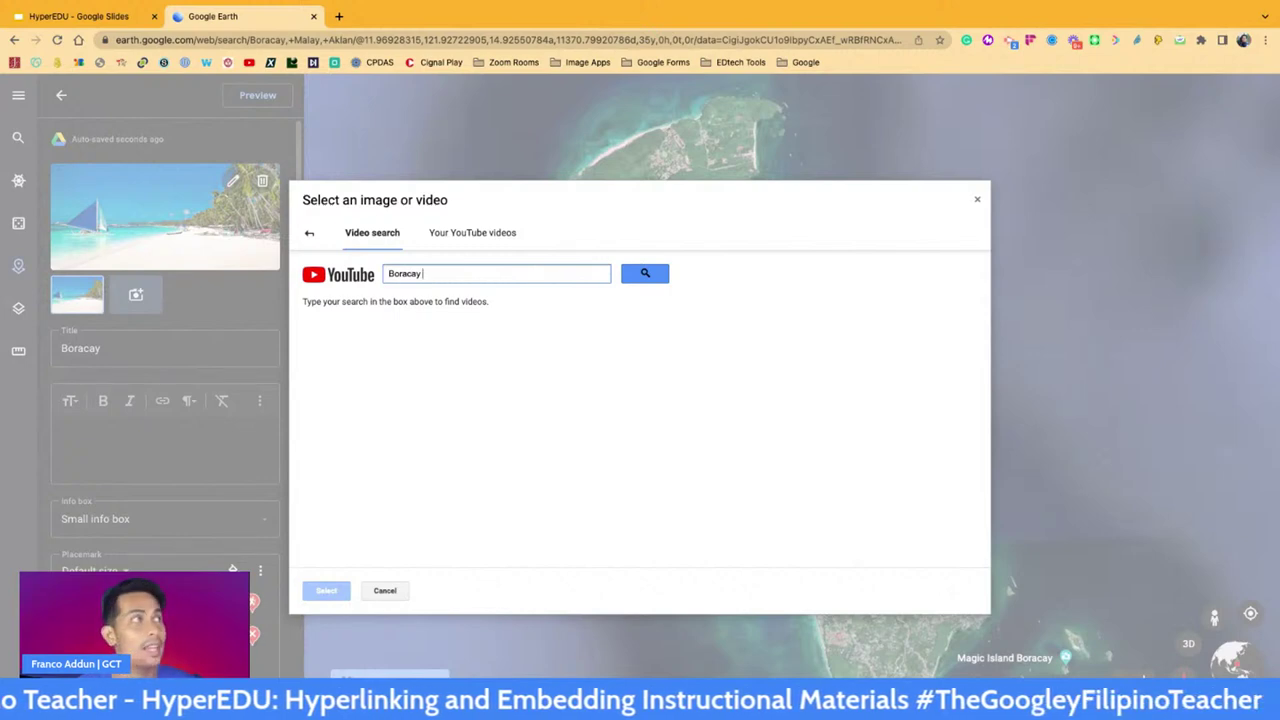
{"action": "type", "text": " Rehabilitation"}
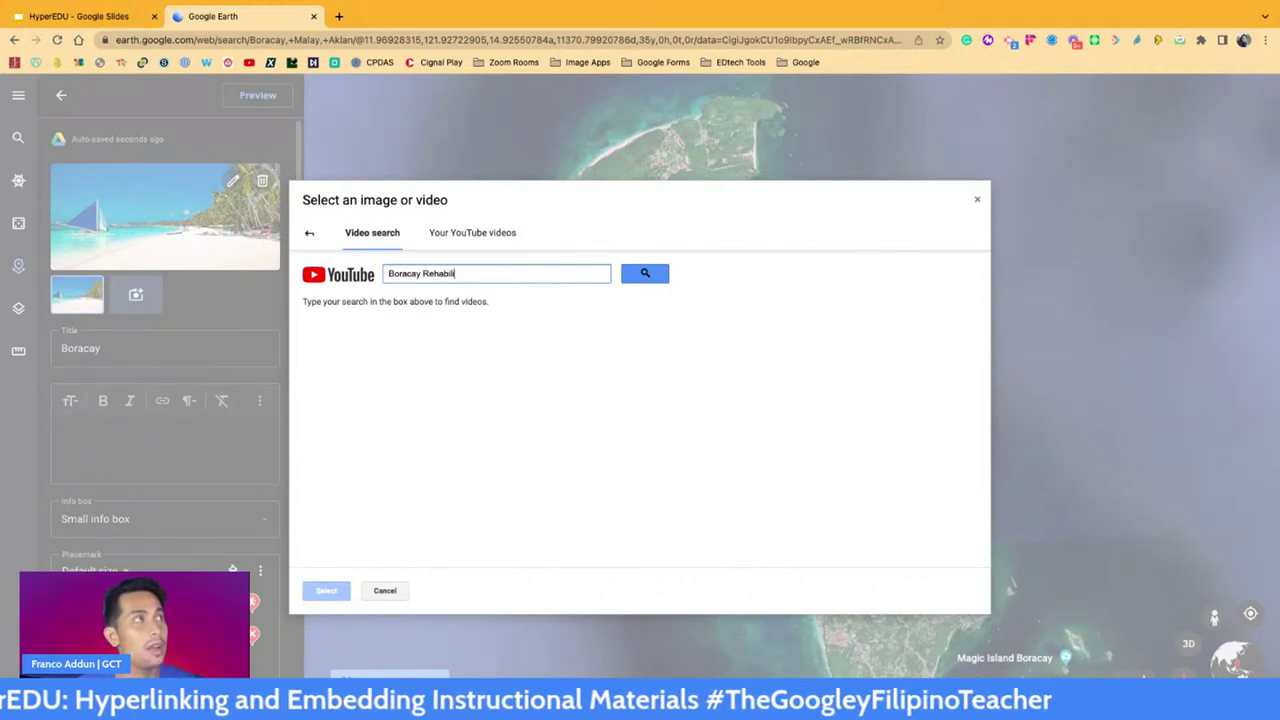
{"action": "left_click", "coordinate": [657, 276]}
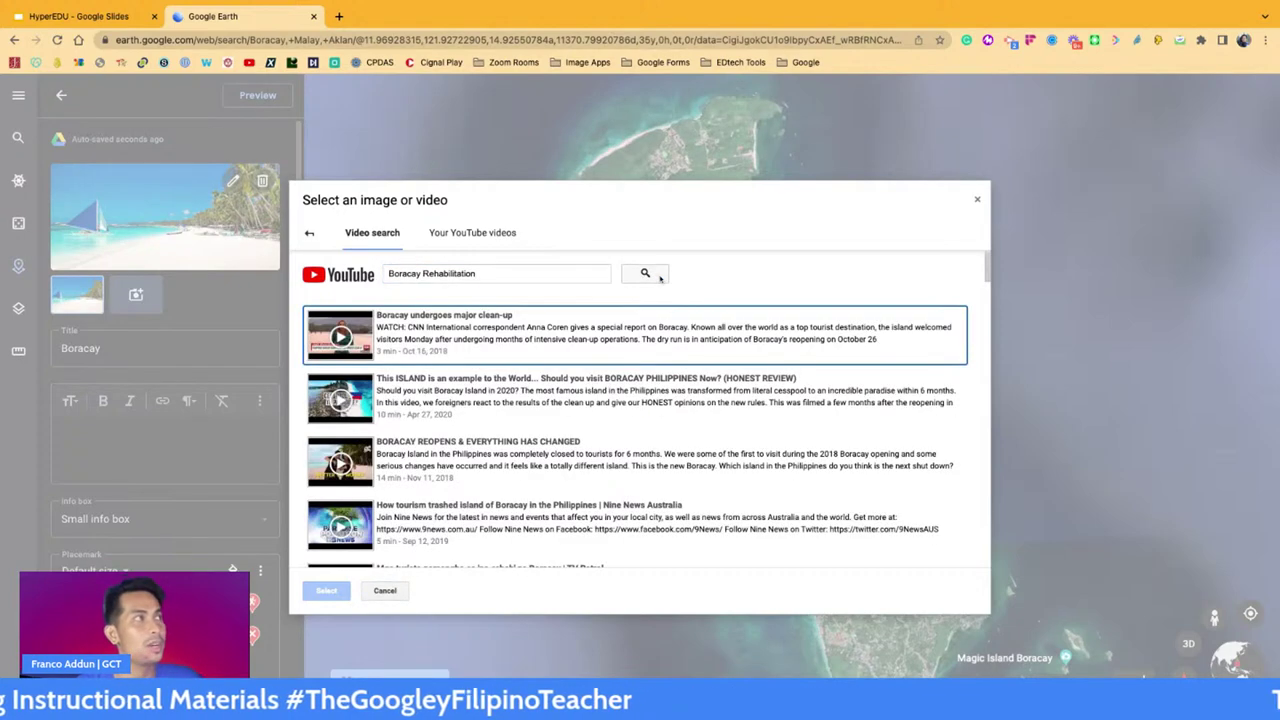
{"action": "left_click", "coordinate": [514, 341]}
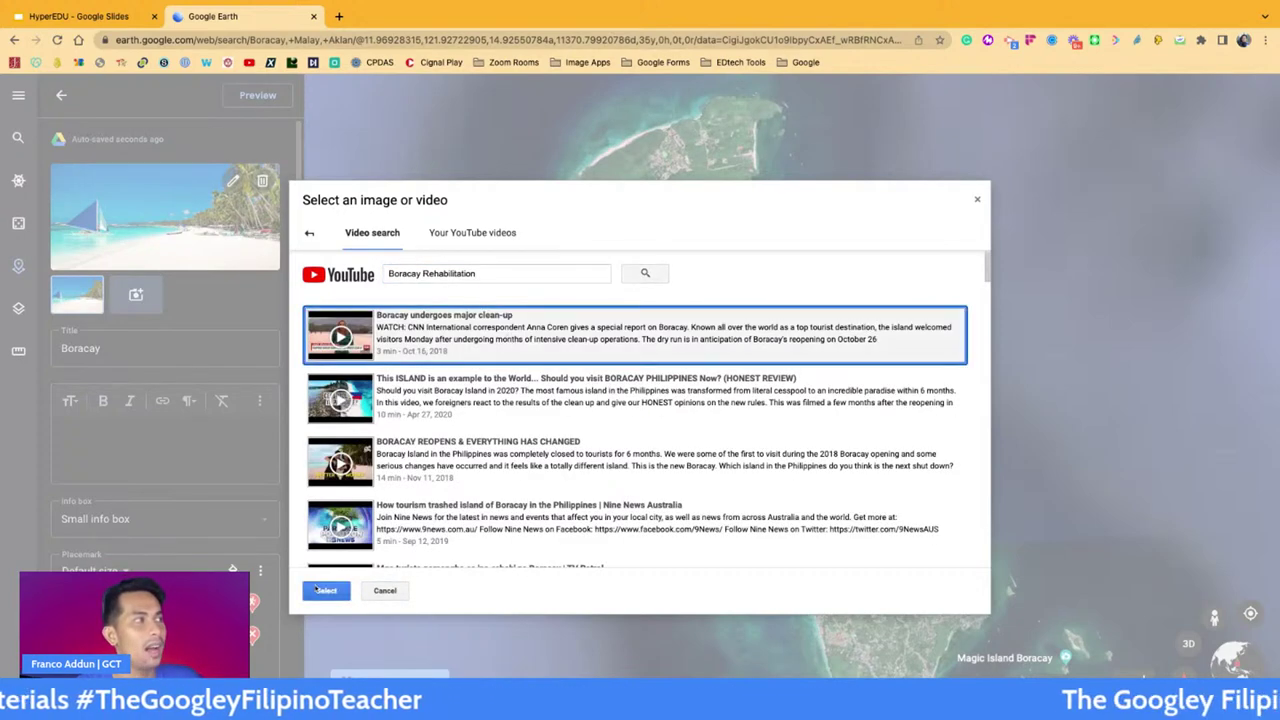
{"action": "left_click", "coordinate": [326, 591]}
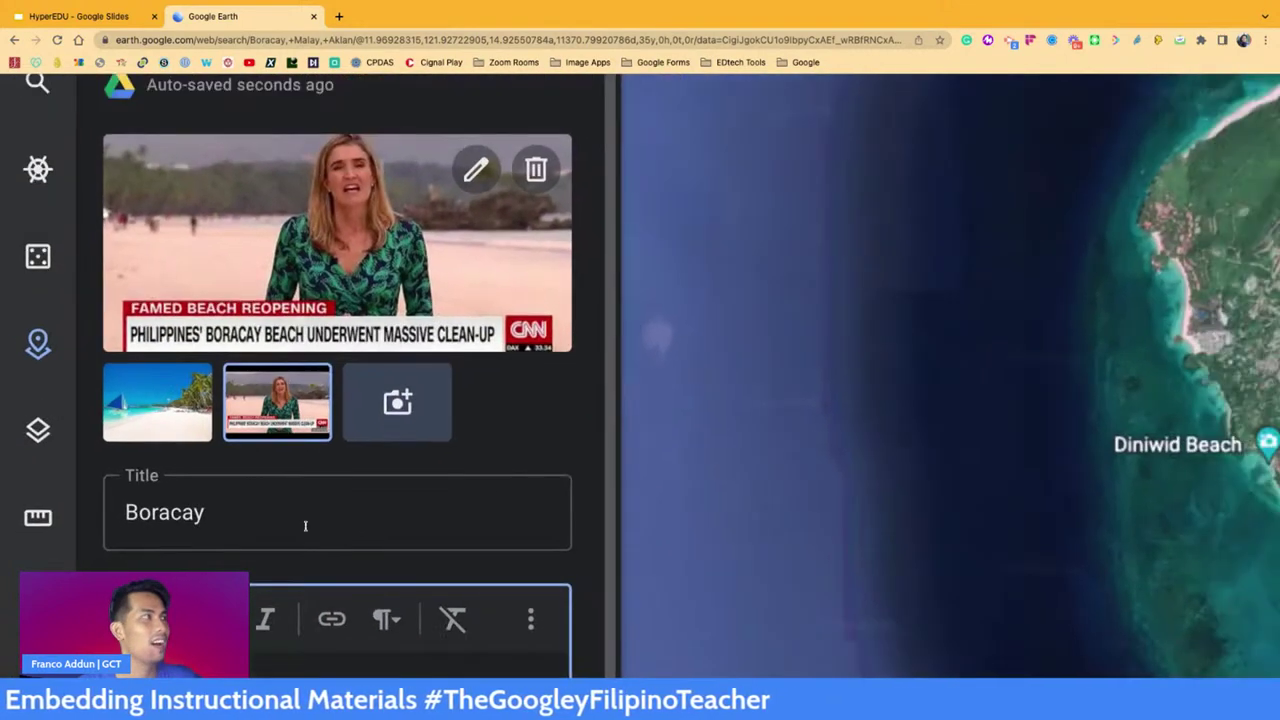
Step: Change the placemark's title to "Boracay and Its Rehabilitation" and return to the project overview
{"action": "left_click", "coordinate": [370, 515]}
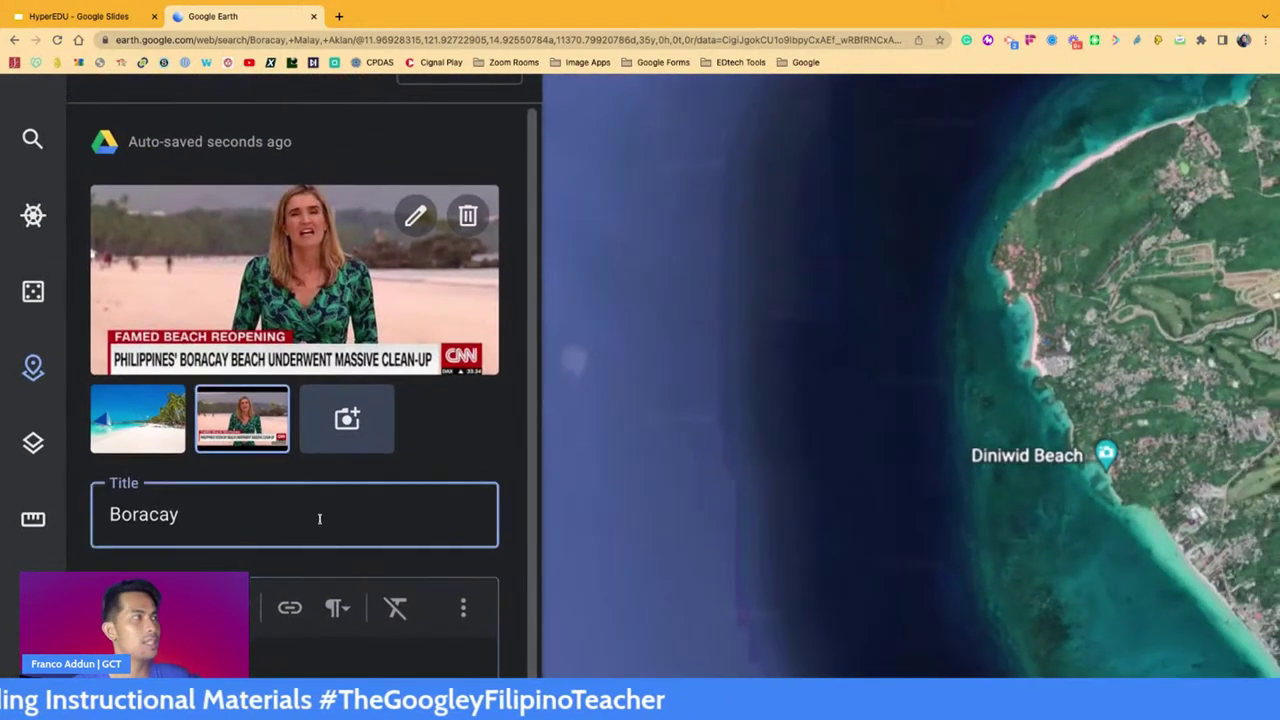
{"action": "type", "text": "and It's"}
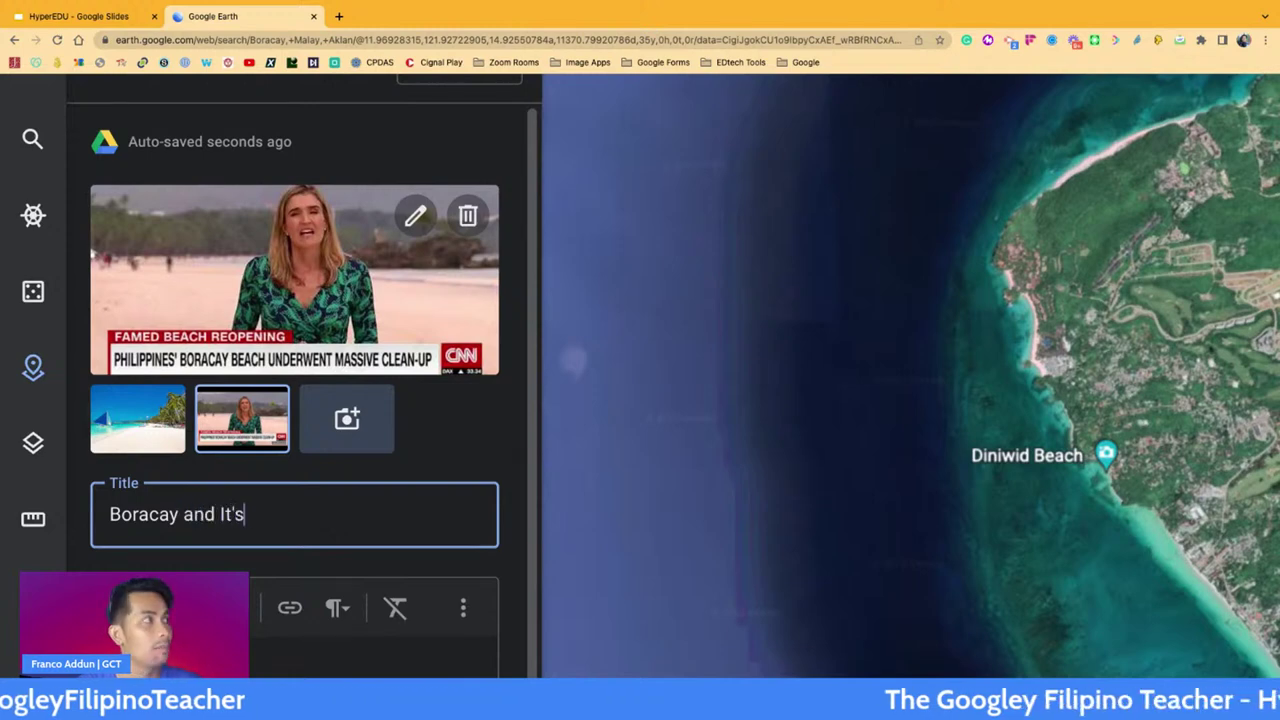
{"action": "key", "text": "BackSpace"}
{"action": "key", "text": "BackSpace"}
{"action": "type", "text": "s Rehahh"}
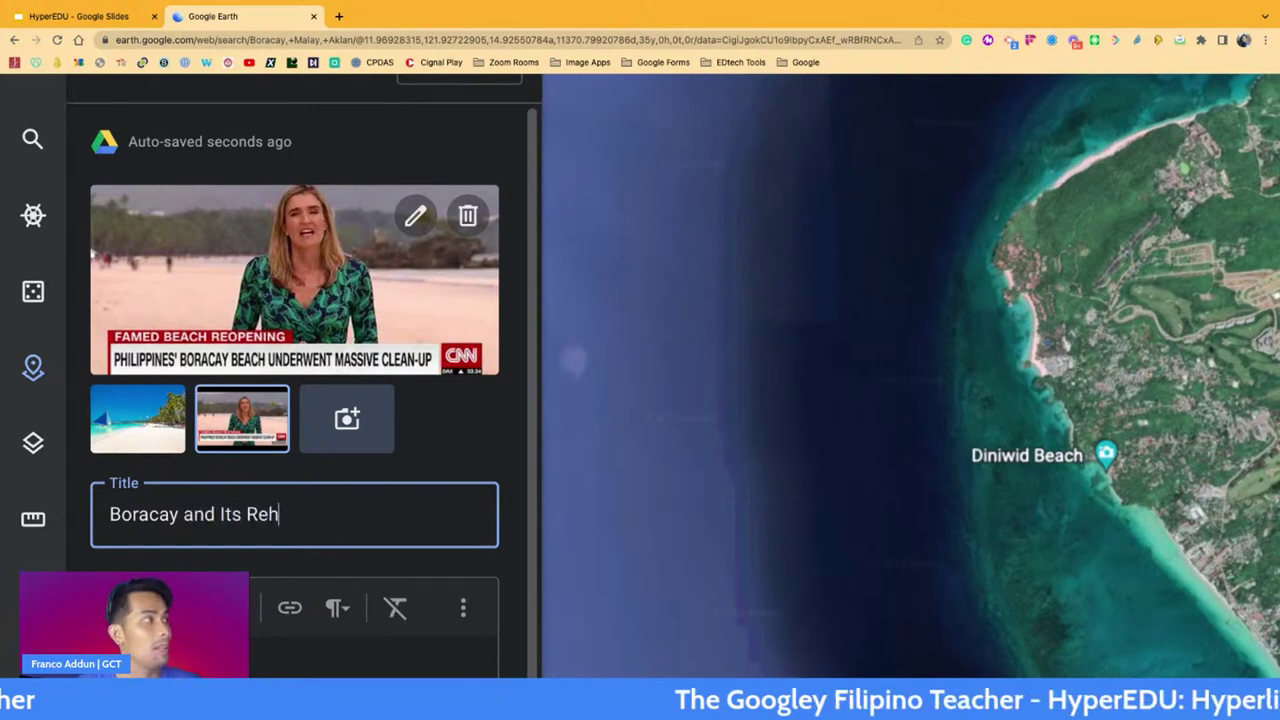
{"action": "key", "text": "BackSpace"}
{"action": "key", "text": "BackSpace"}
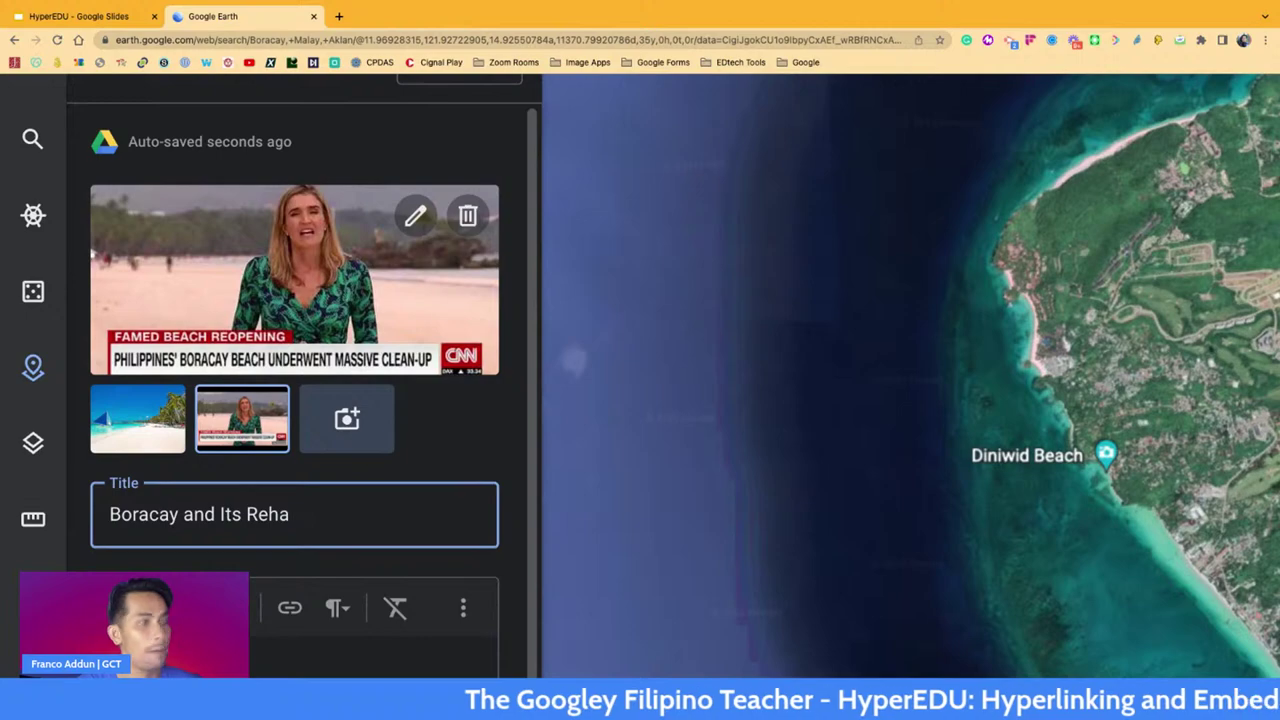
{"action": "type", "text": "bilitation"}
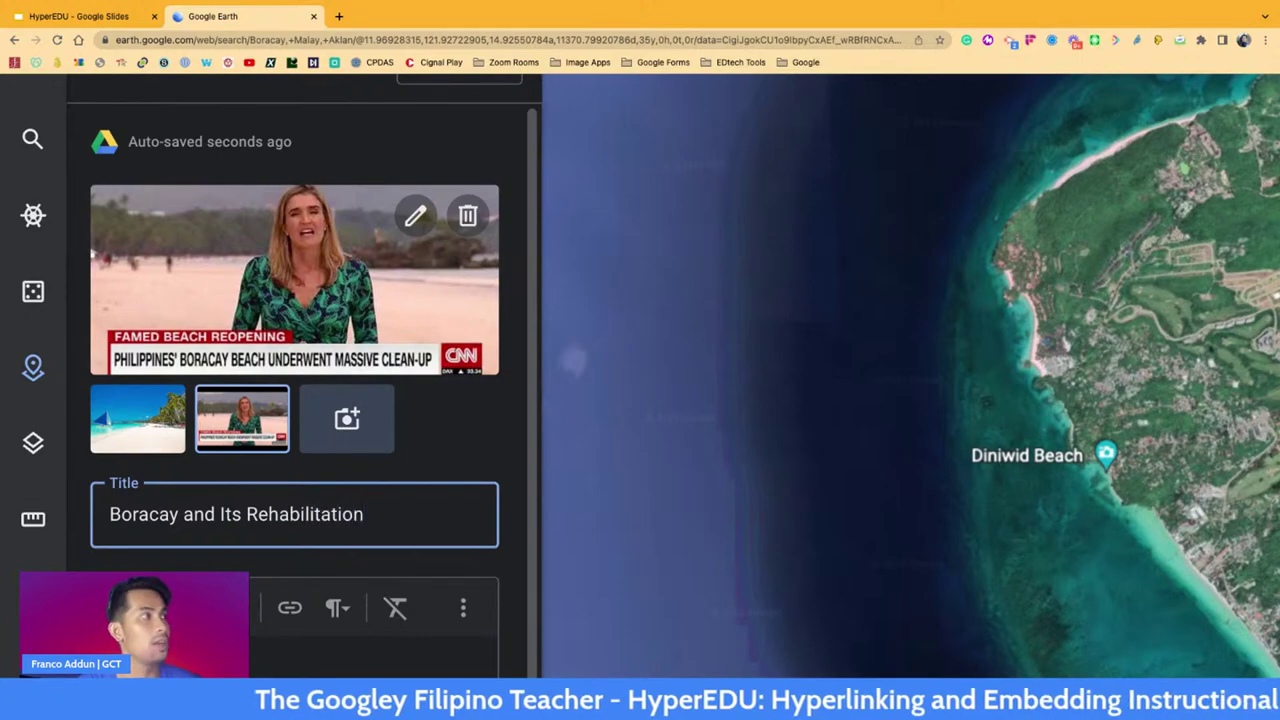
{"action": "key", "text": "ctrl+minus"}
{"action": "key", "text": "ctrl+minus"}
{"action": "key", "text": "ctrl+minus"}
{"action": "key", "text": "ctrl+minus"}
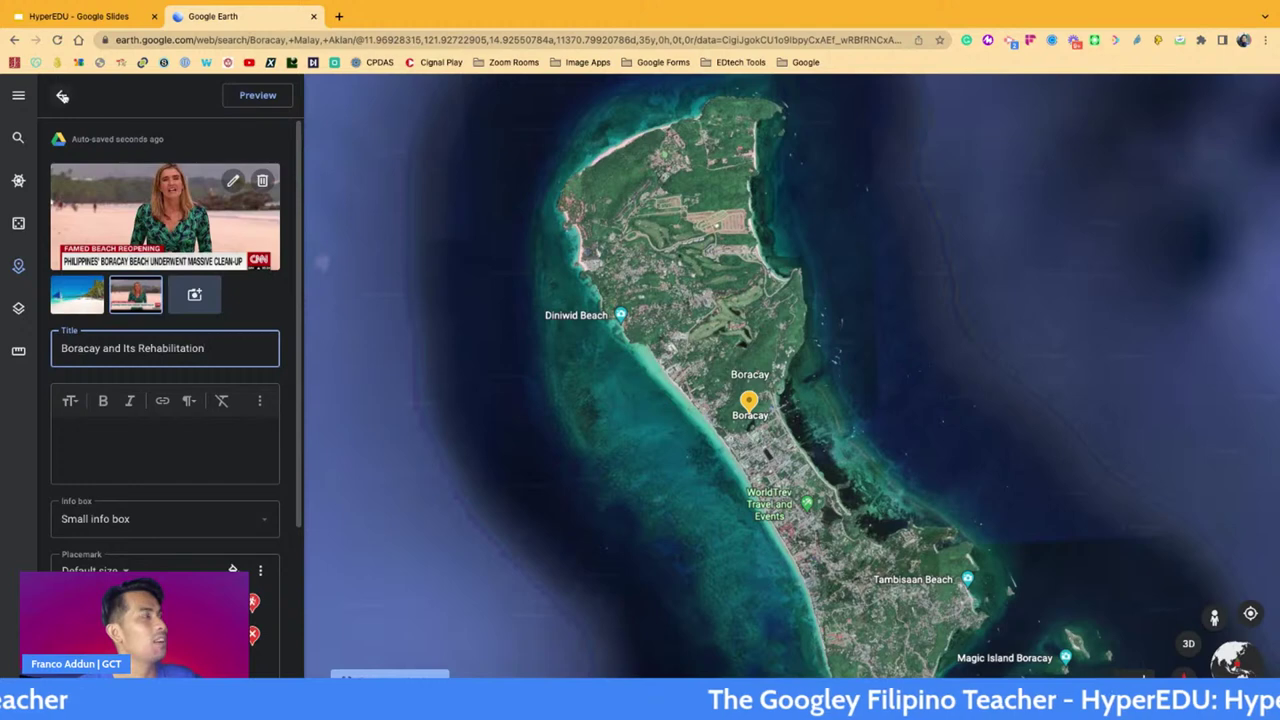
{"action": "left_click", "coordinate": [62, 96]}
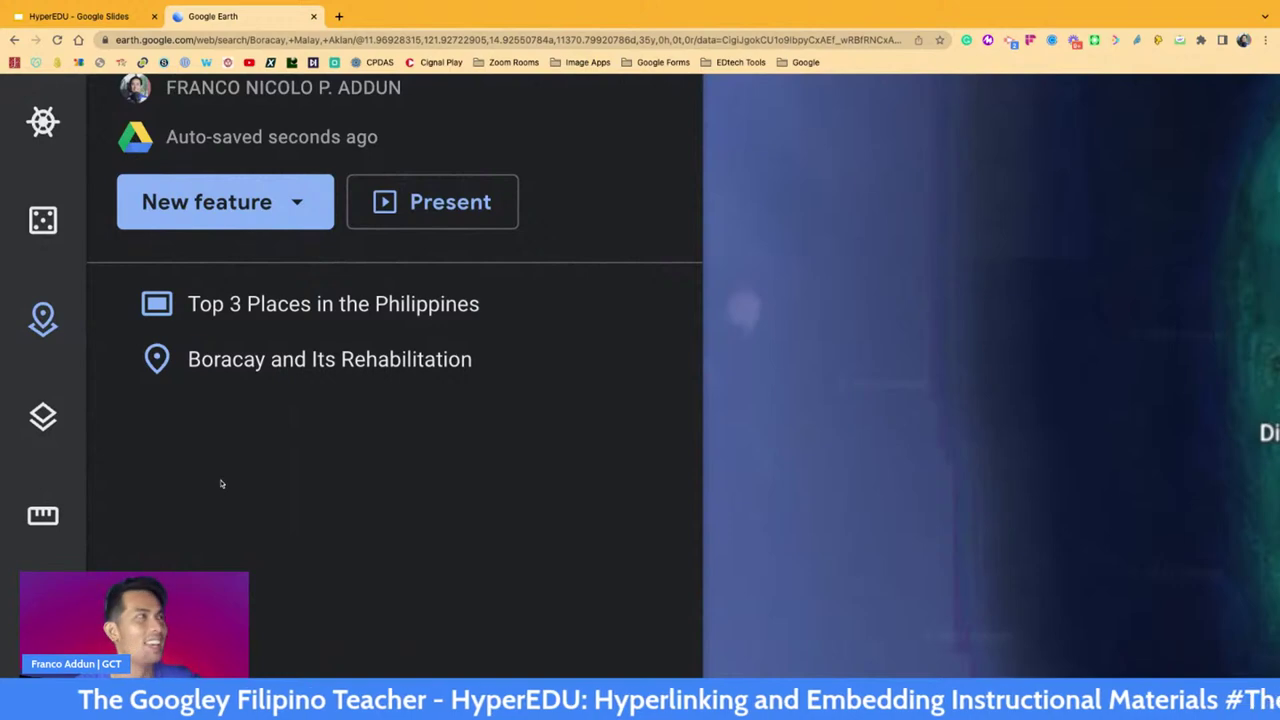
Step: Add another fullscreen slide to the project and title it "Assessment"
{"action": "left_click", "coordinate": [309, 216]}
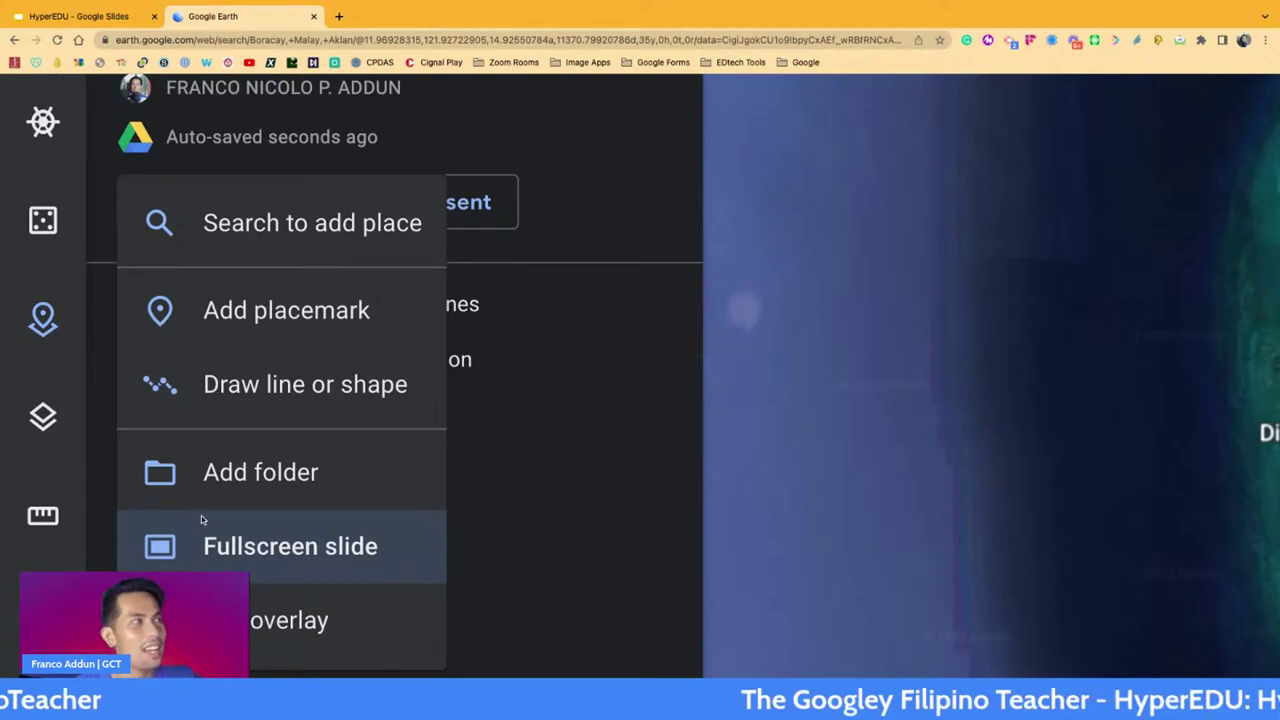
{"action": "left_click", "coordinate": [229, 550]}
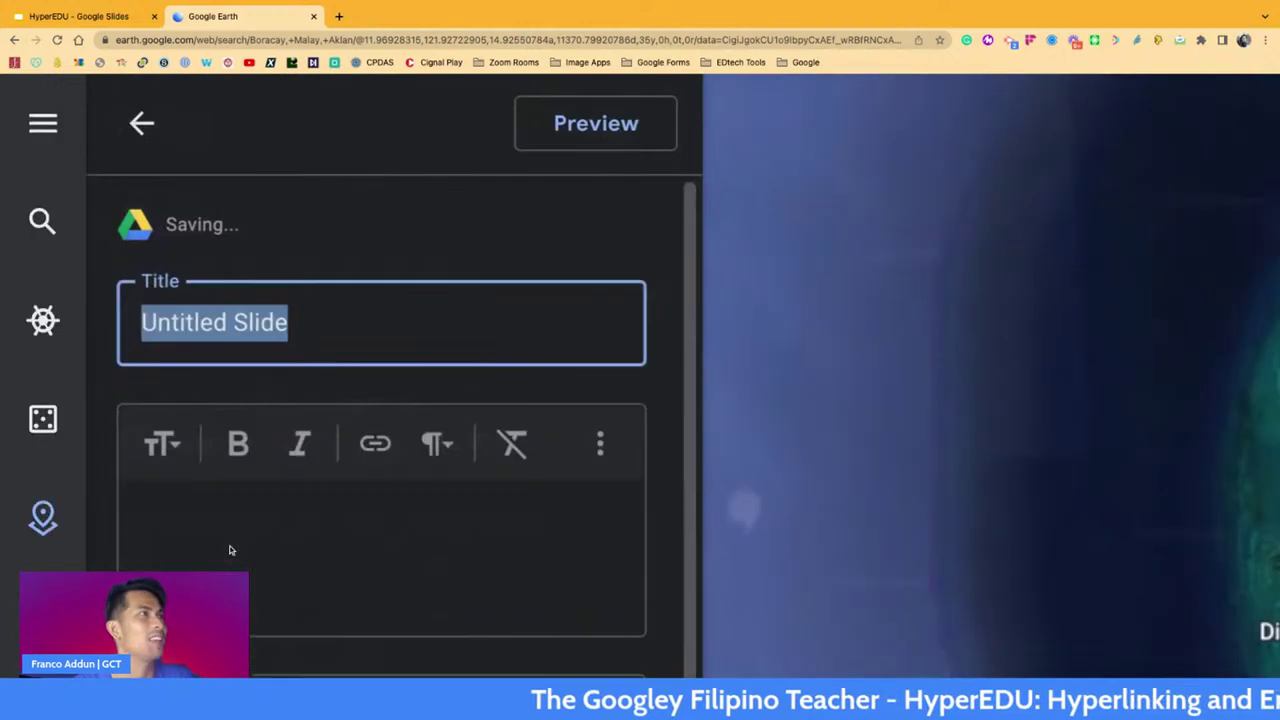
{"action": "key", "text": "super+minus"}
{"action": "key", "text": "super+minus"}
{"action": "key", "text": "super+minus"}
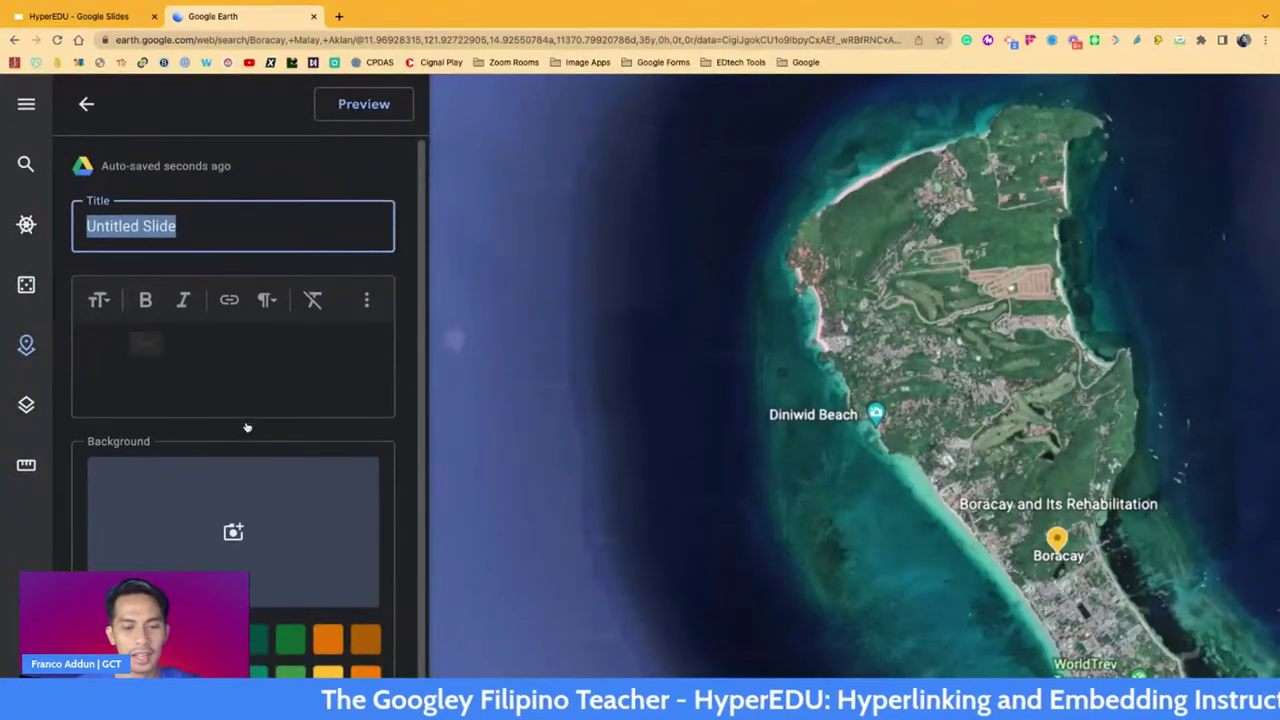
{"action": "type", "text": "Assessment"}
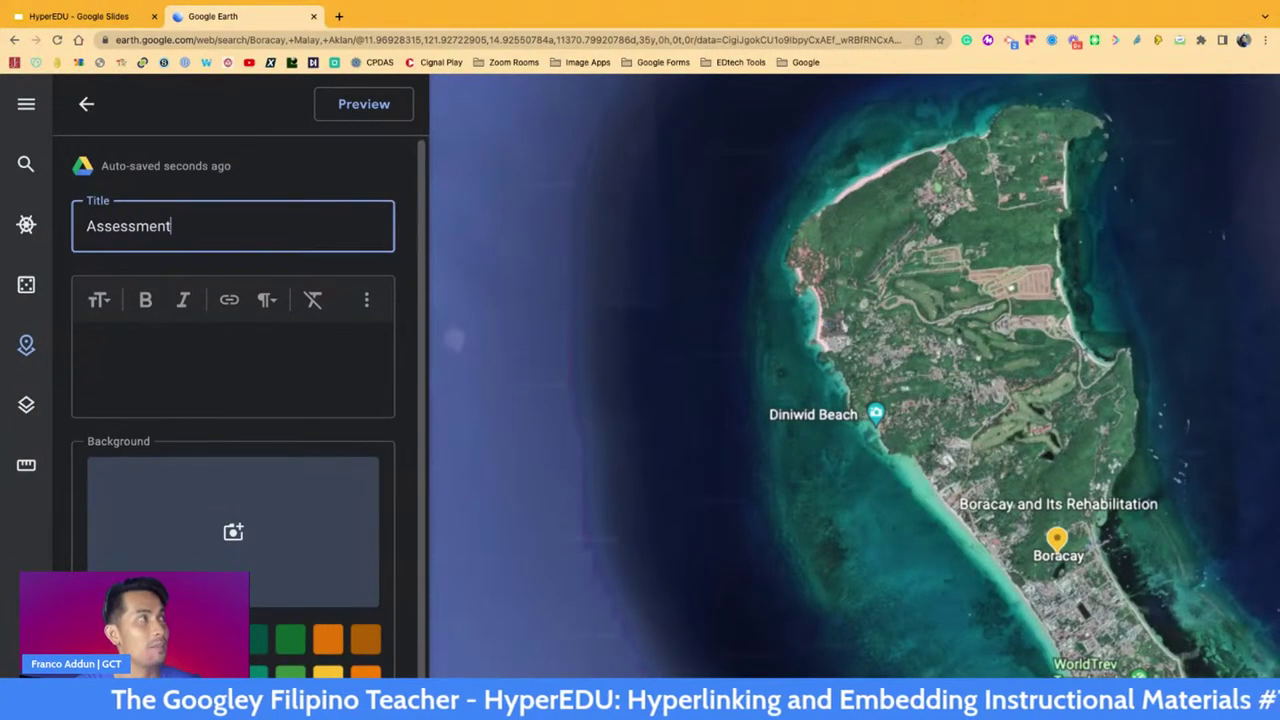
Step: Change the slide's title to "Formative Assessment"
{"action": "key", "text": "BackSpace"}
{"action": "key", "text": "BackSpace"}
{"action": "key", "text": "BackSpace"}
{"action": "key", "text": "BackSpace"}
{"action": "key", "text": "BackSpace"}
{"action": "key", "text": "BackSpace"}
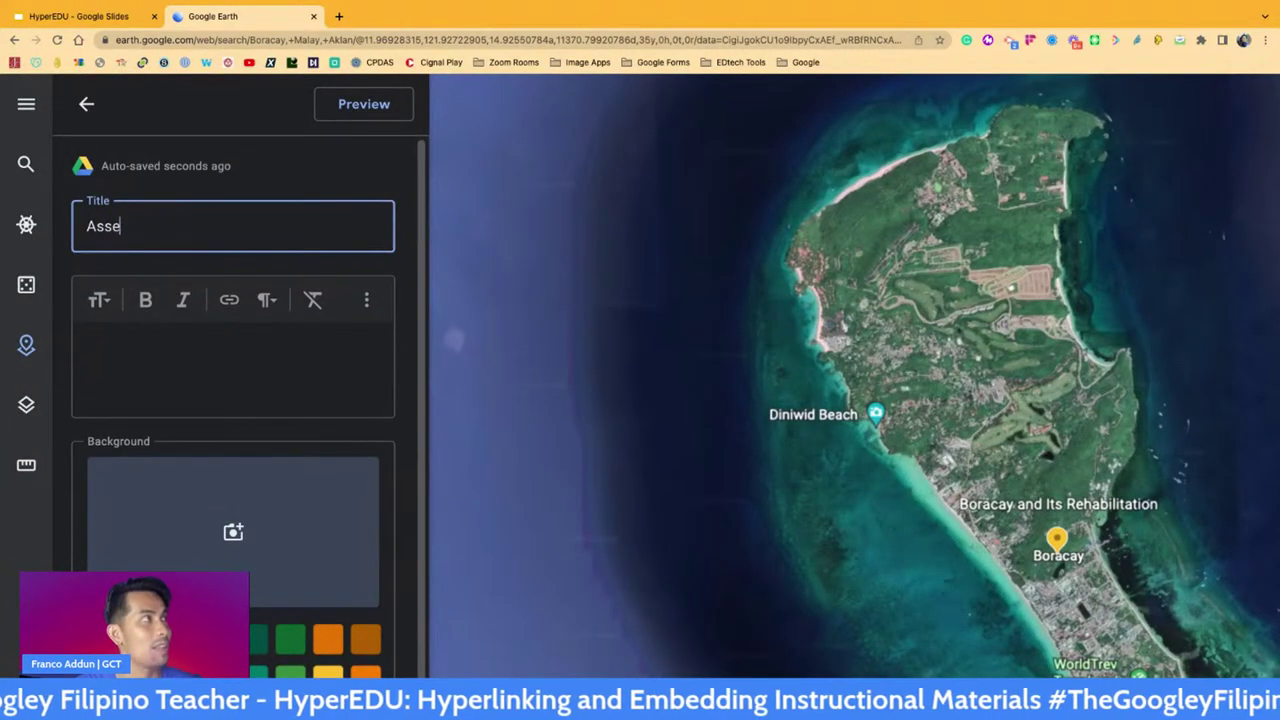
{"action": "key", "text": "BackSpace"}
{"action": "key", "text": "BackSpace"}
{"action": "key", "text": "BackSpace"}
{"action": "key", "text": "BackSpace"}
{"action": "type", "text": "Formative "}
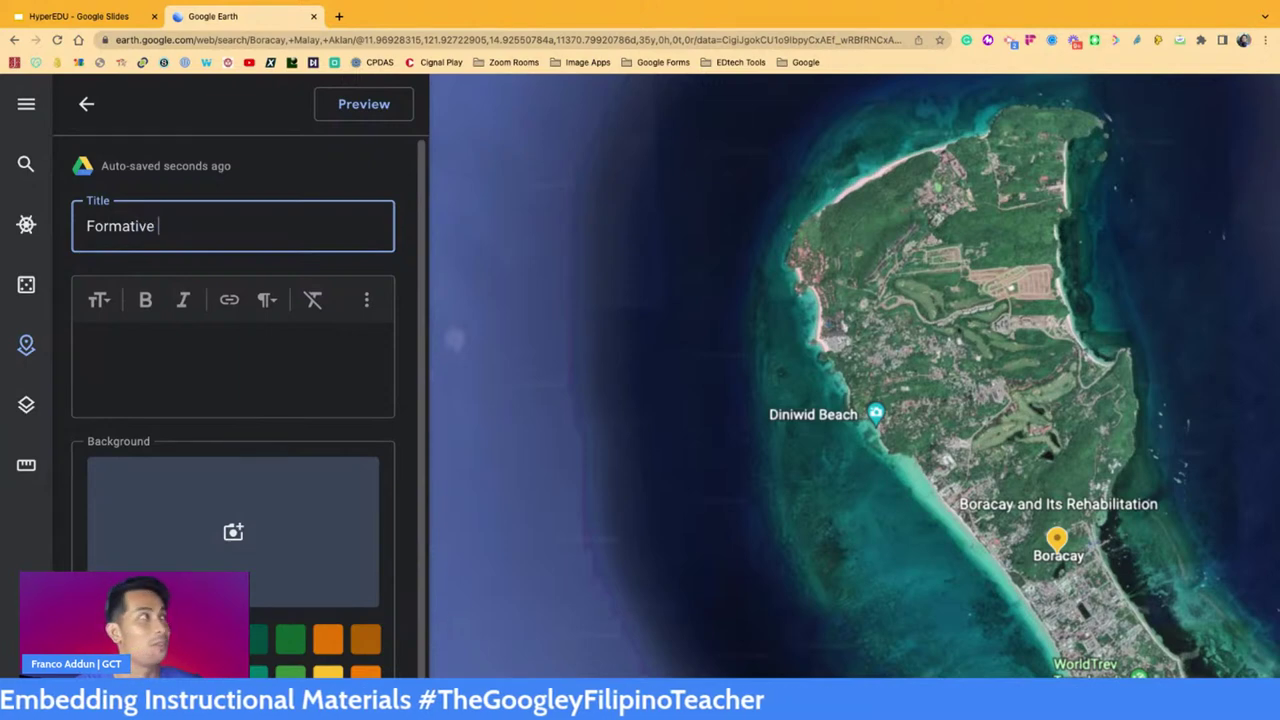
{"action": "type", "text": "Assessment"}
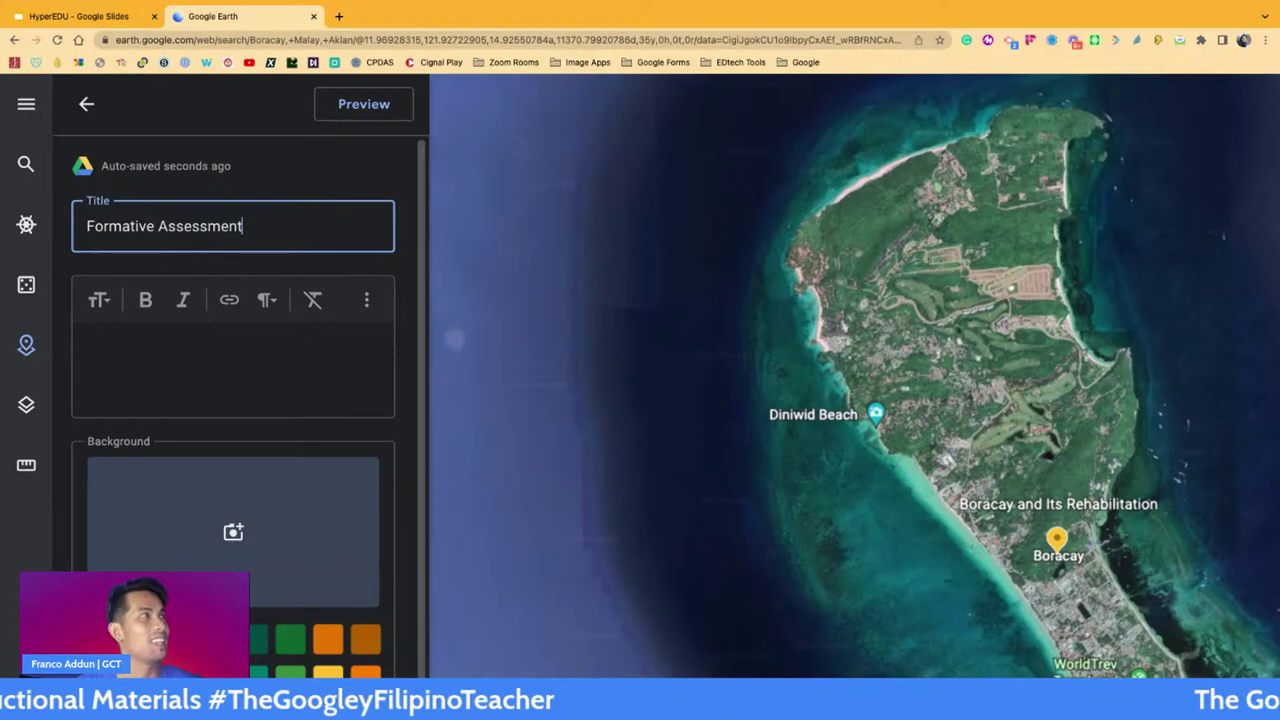
Step: Switch the slide's description box to HTML editing
{"action": "left_click", "coordinate": [366, 302]}
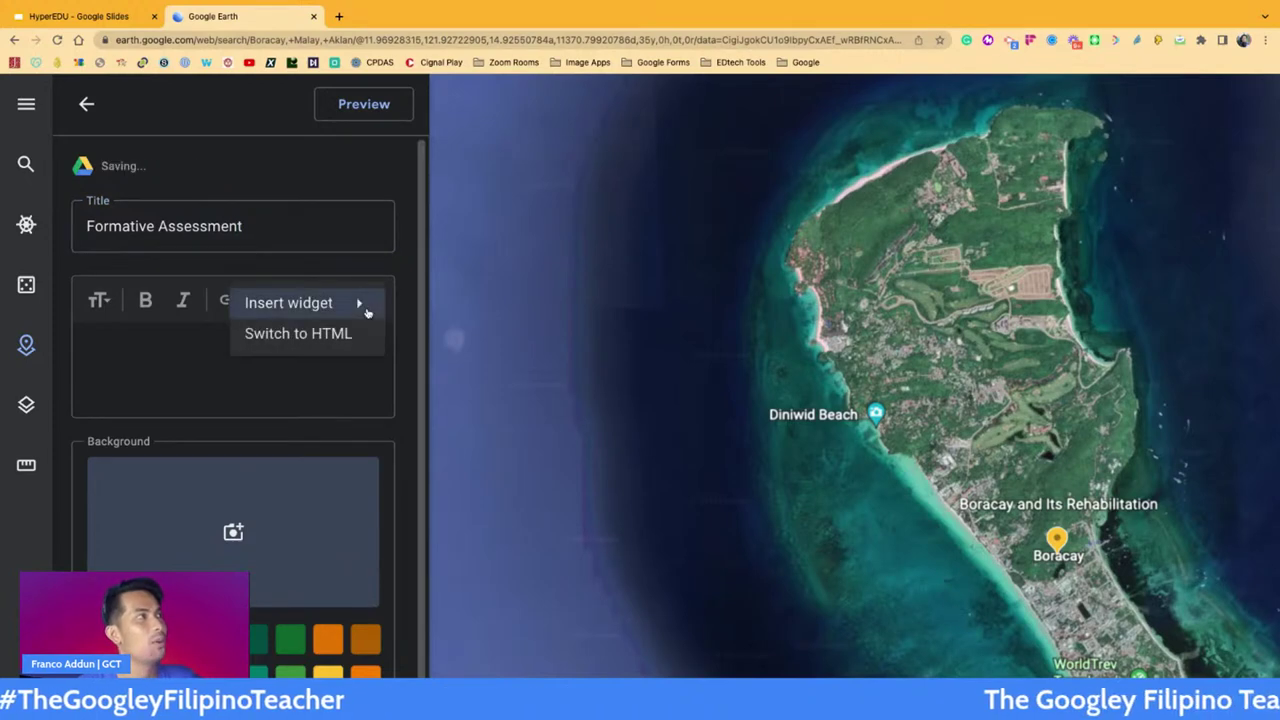
{"action": "left_click", "coordinate": [70, 326]}
{"action": "scroll", "coordinate": [503, 345], "scroll_direction": "up", "scroll_amount": 3}
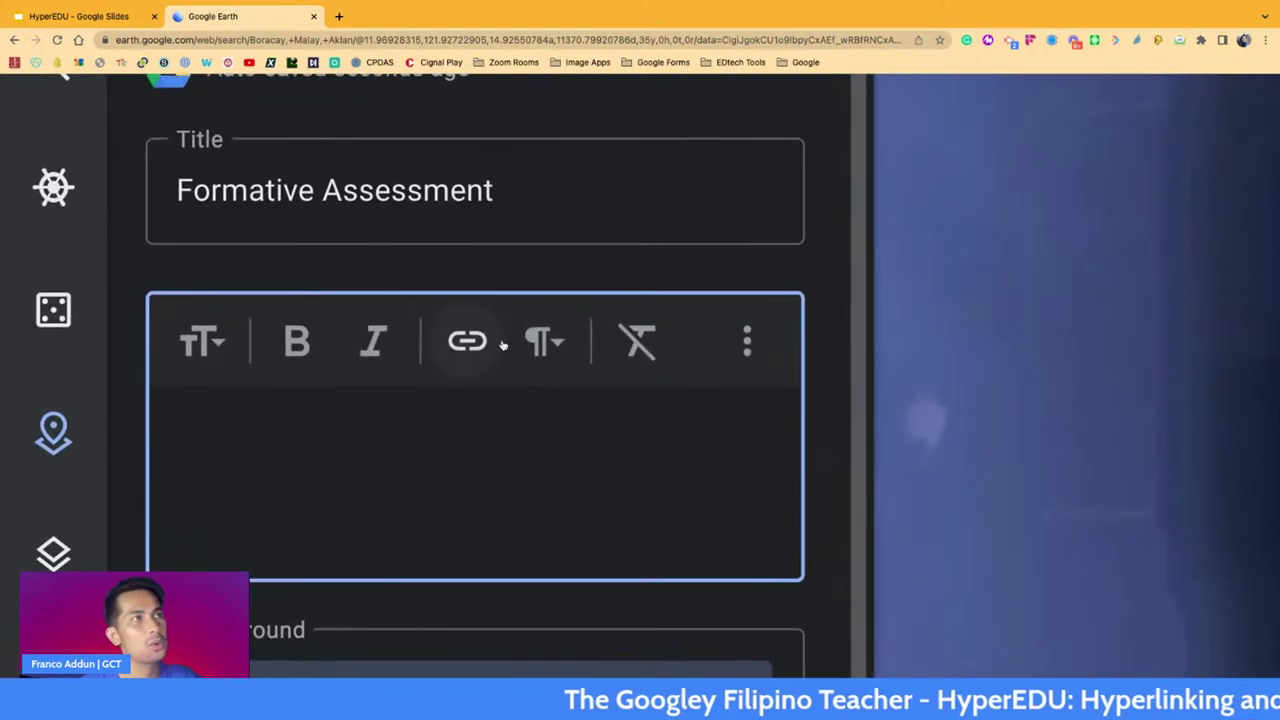
{"action": "left_click", "coordinate": [750, 343]}
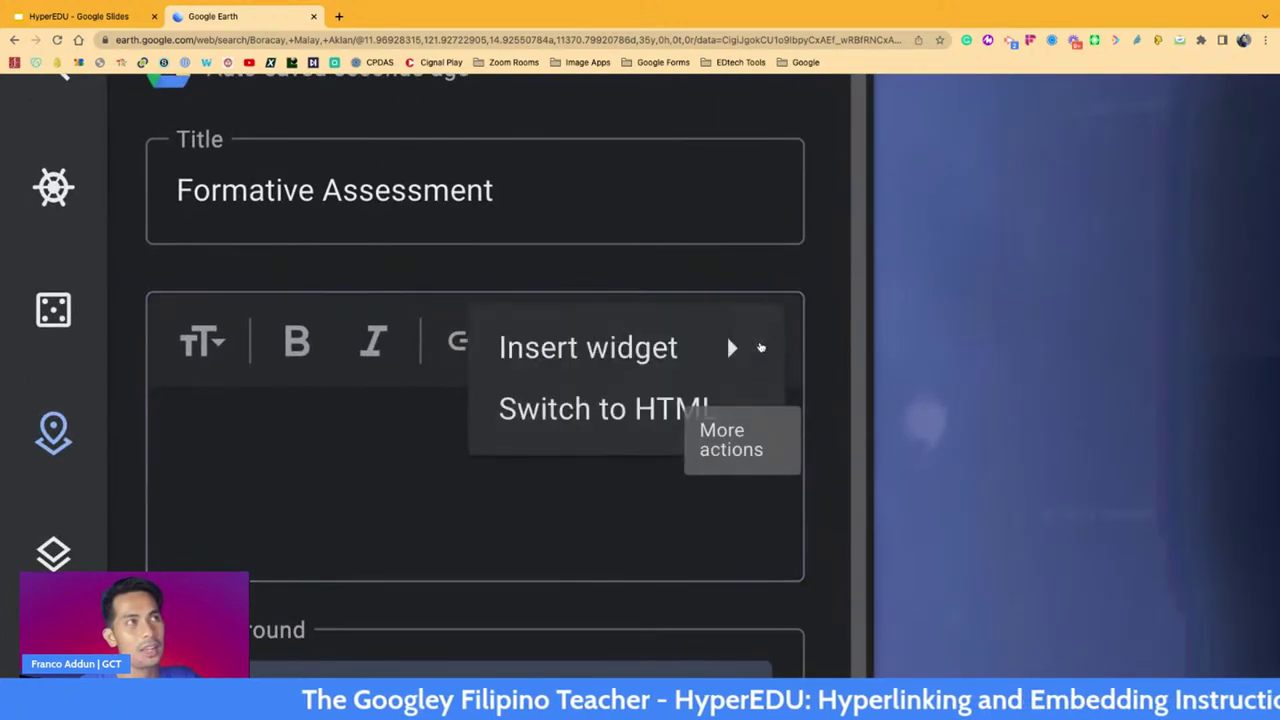
{"action": "left_click", "coordinate": [620, 424]}
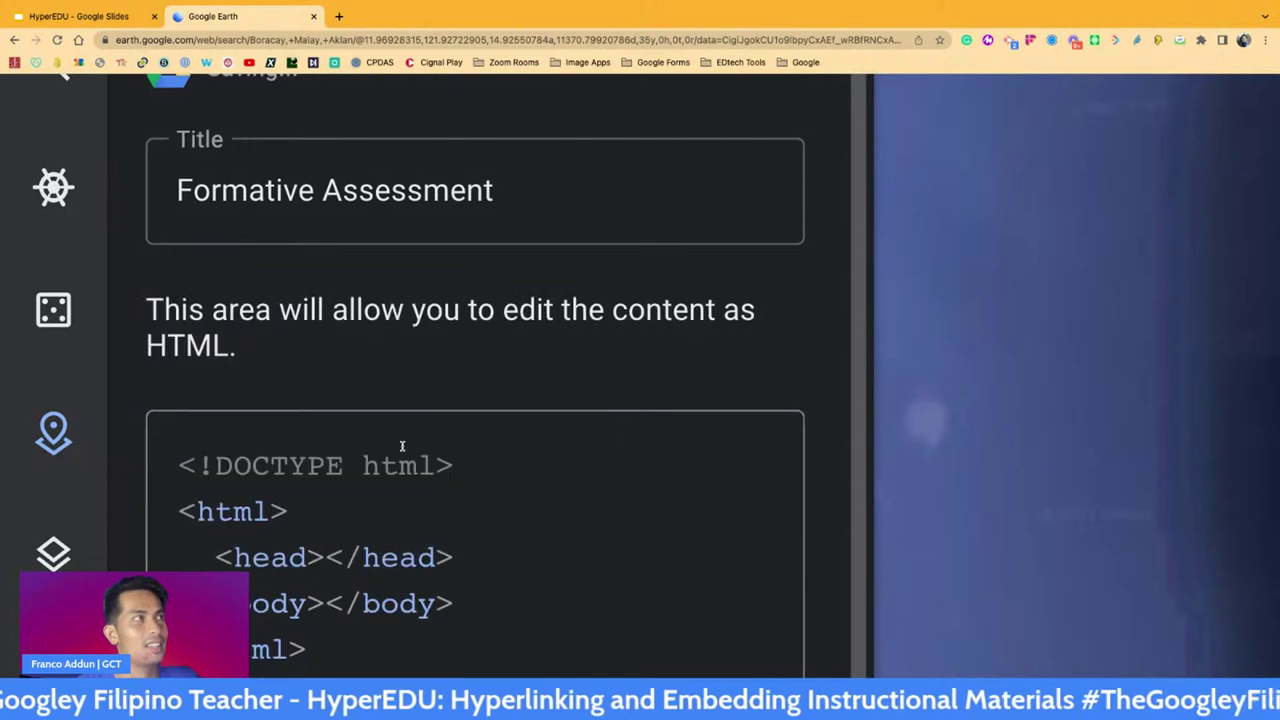
Step: Clear all the default code from the slide's HTML description
{"action": "key", "text": "ctrl+minus"}
{"action": "key", "text": "ctrl+minus"}
{"action": "key", "text": "ctrl+minus"}
{"action": "key", "text": "ctrl+minus"}
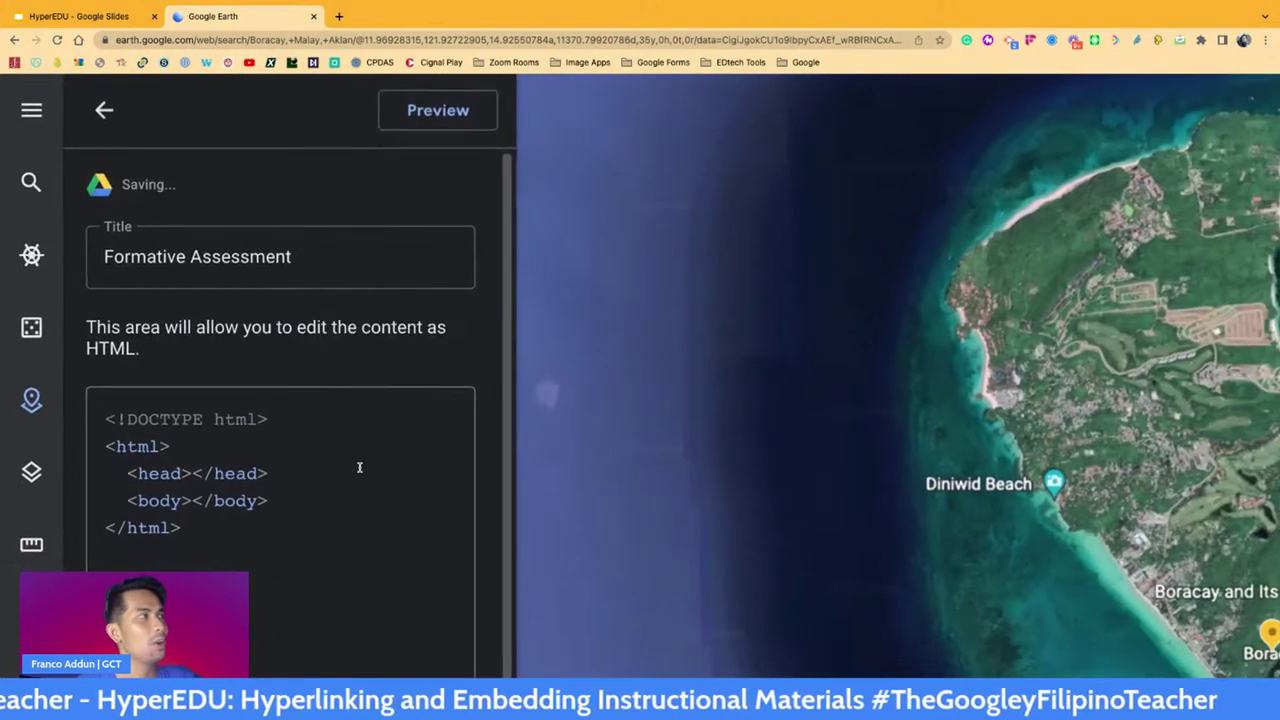
{"action": "left_click", "coordinate": [238, 525]}
{"action": "key", "text": "ctrl+a"}
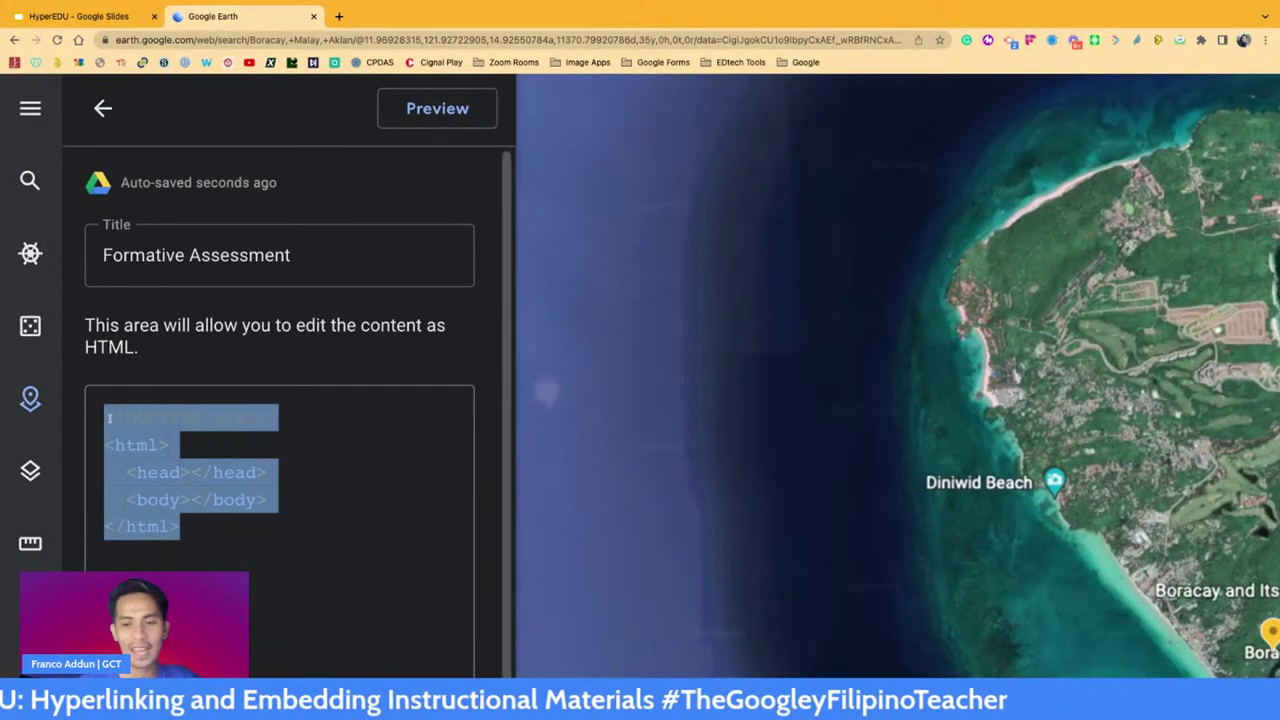
{"action": "key", "text": "BackSpace"}
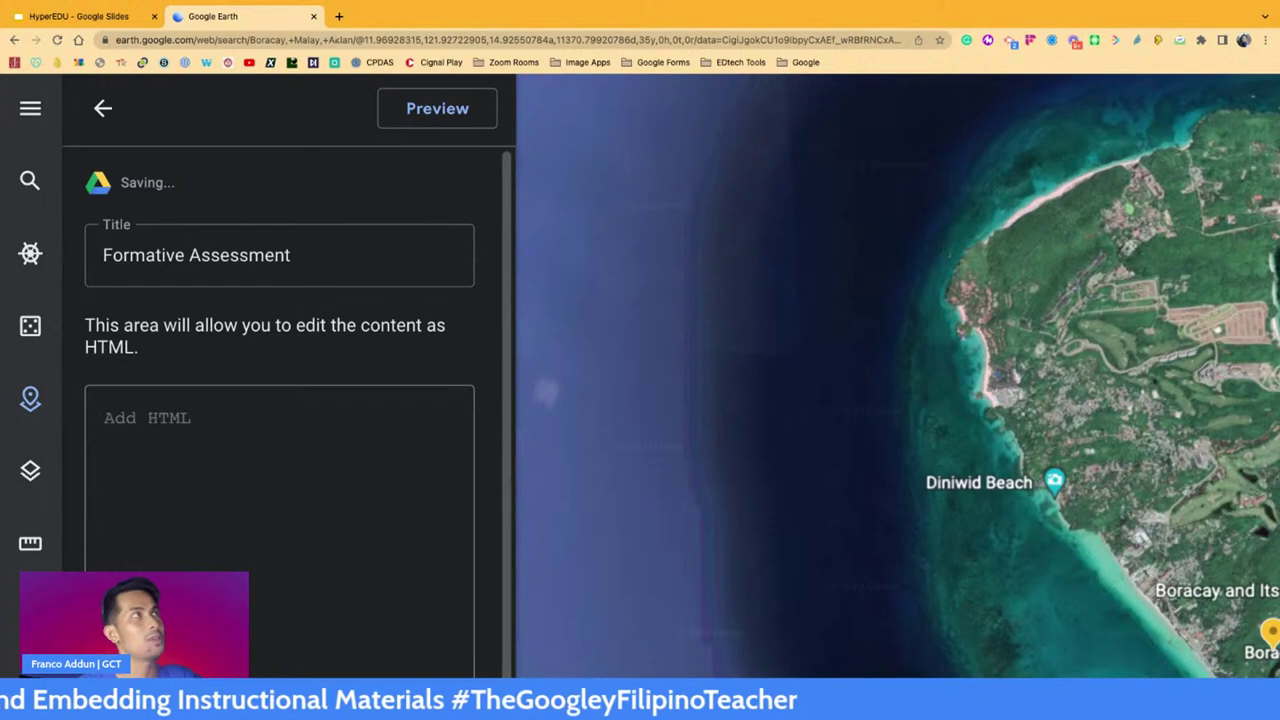
Step: Open Google Forms in a new browser tab
{"action": "left_click", "coordinate": [339, 16]}
{"action": "type", "text": "from"}
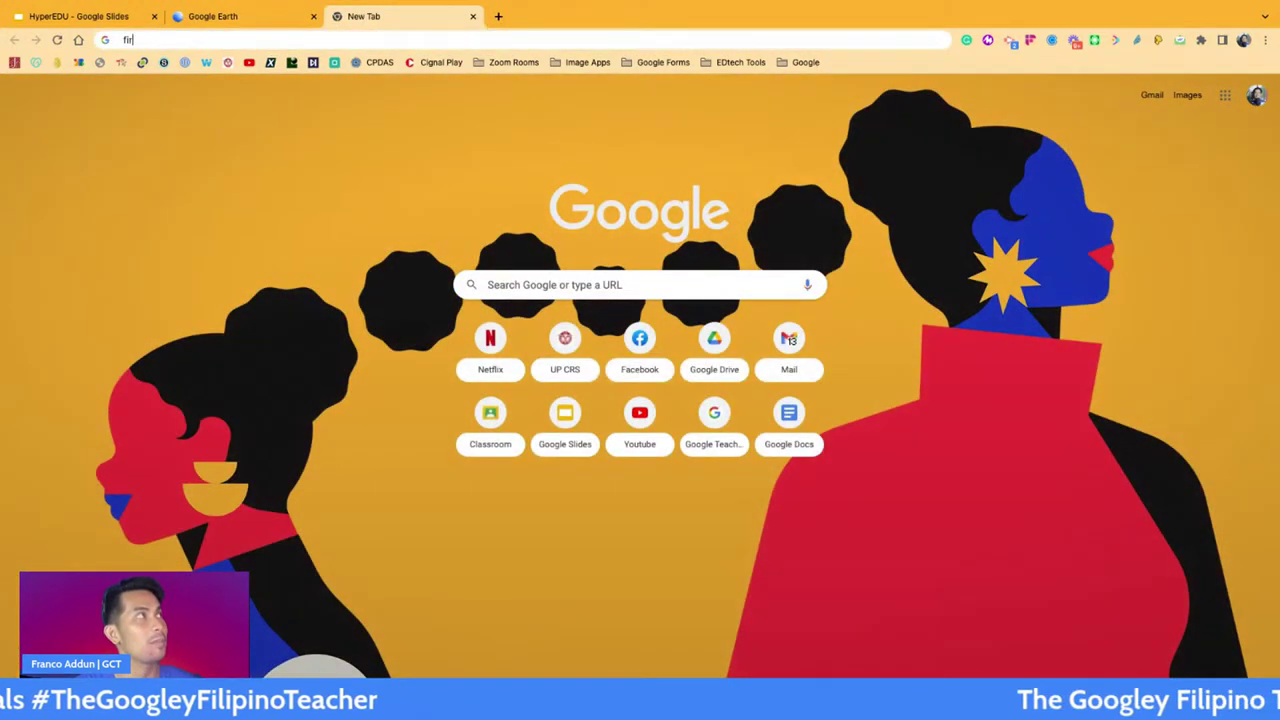
{"action": "type", "text": "orms"}
{"action": "key", "text": "Return"}
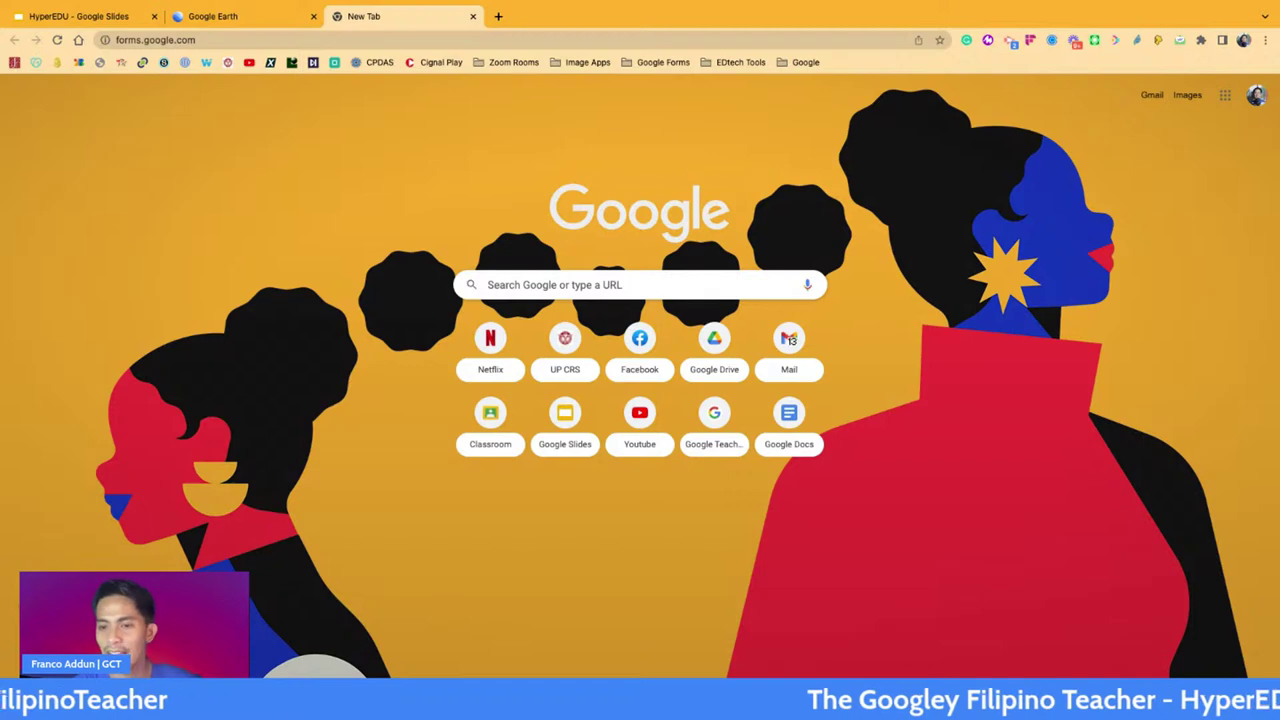
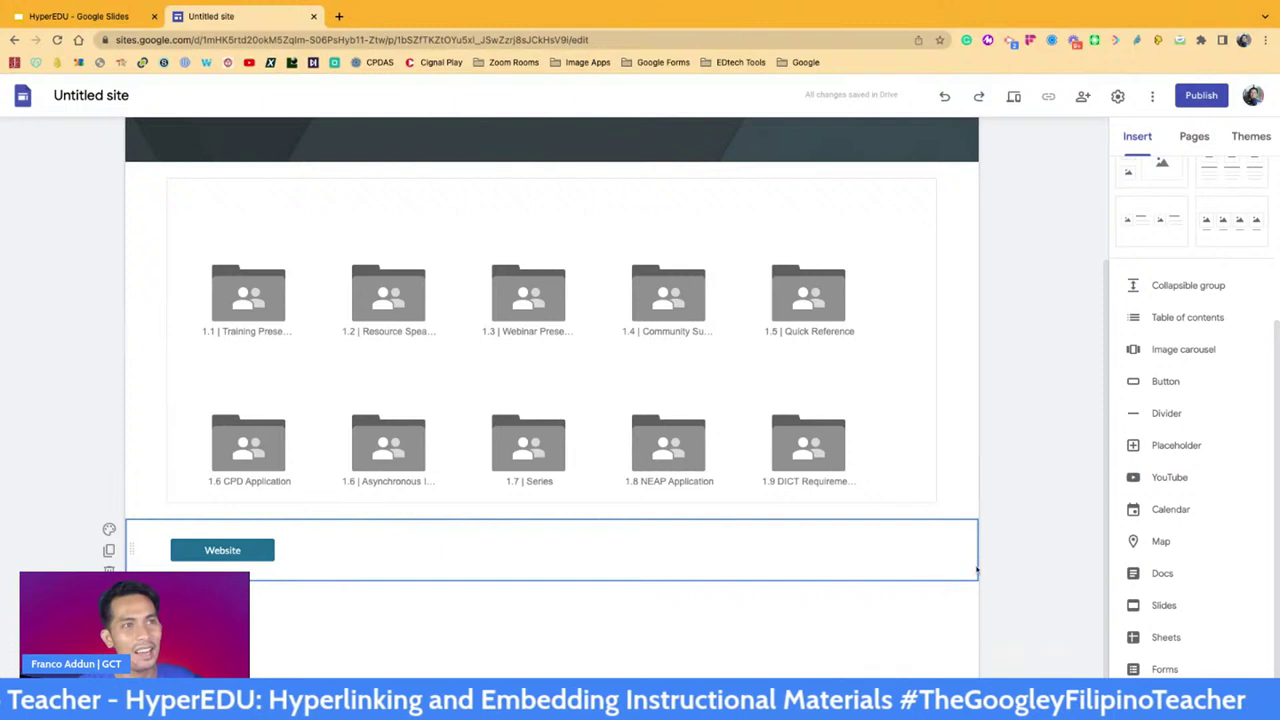
Step: Delete the section with the Website button below the embedded folder grid on the site page
{"action": "key", "text": "Delete"}
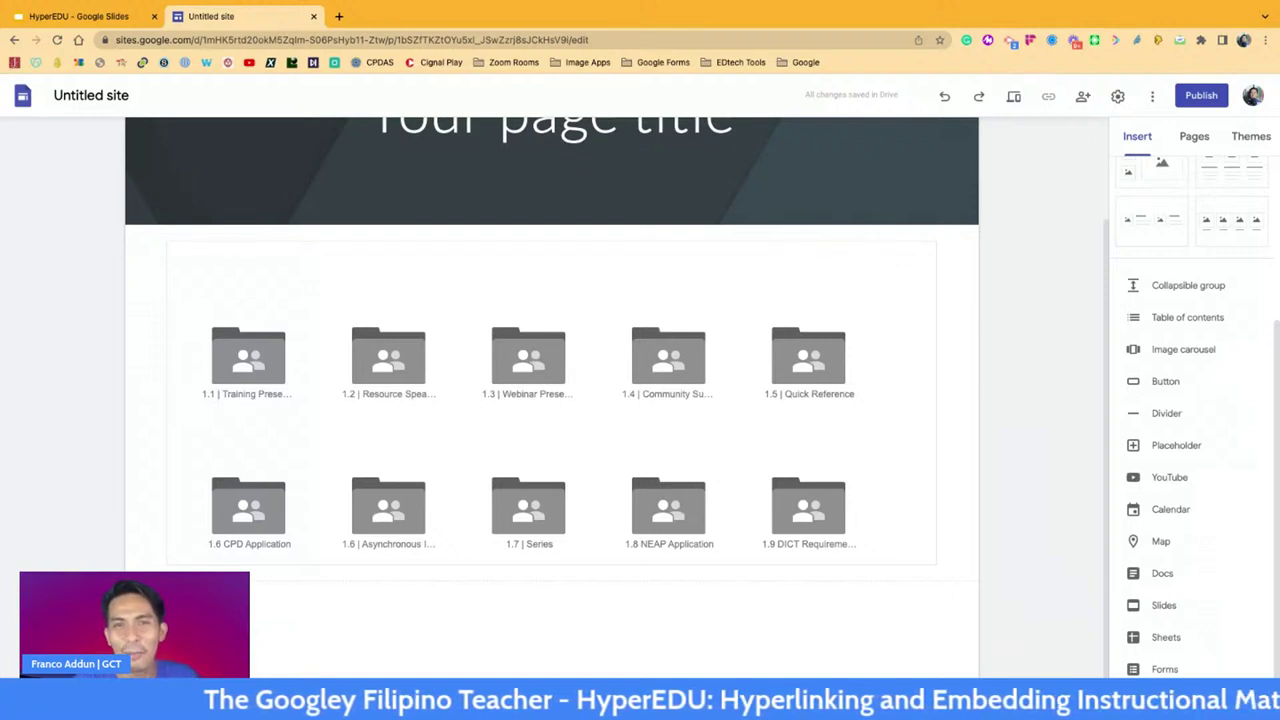
{"action": "key", "text": "ctrl+shift+p"}
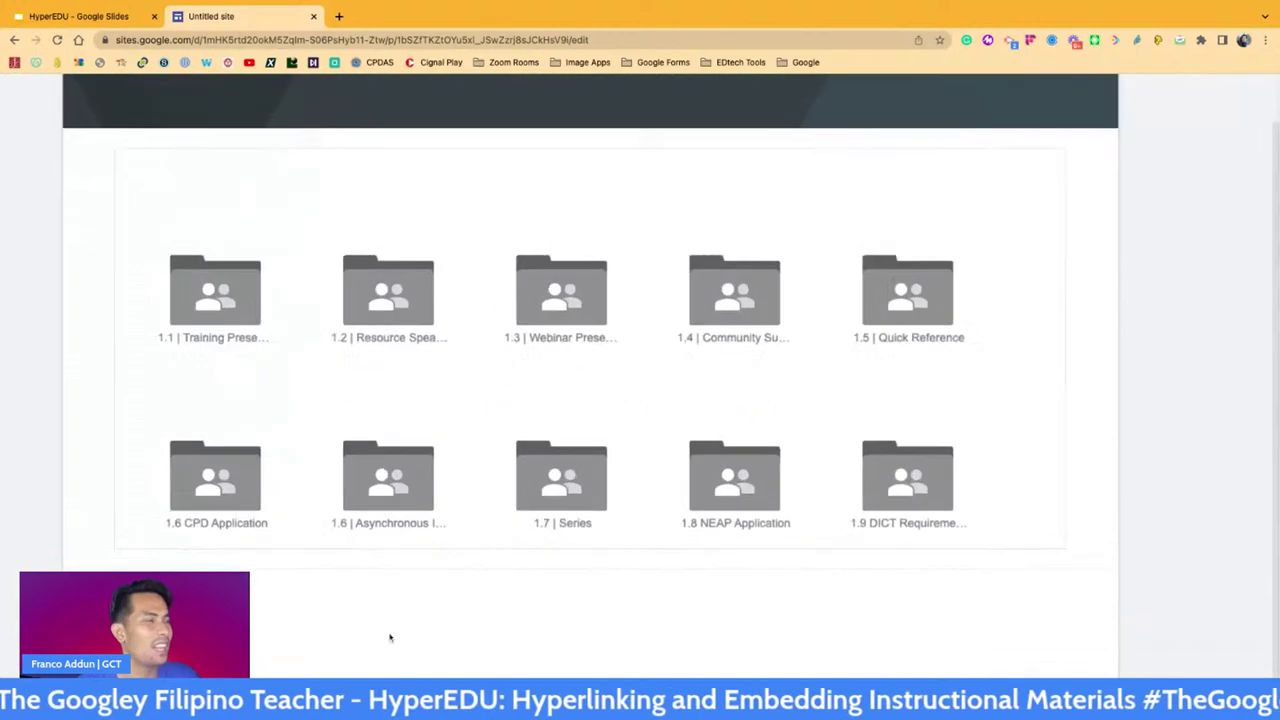
{"action": "key", "text": "ctrl+shift+p"}
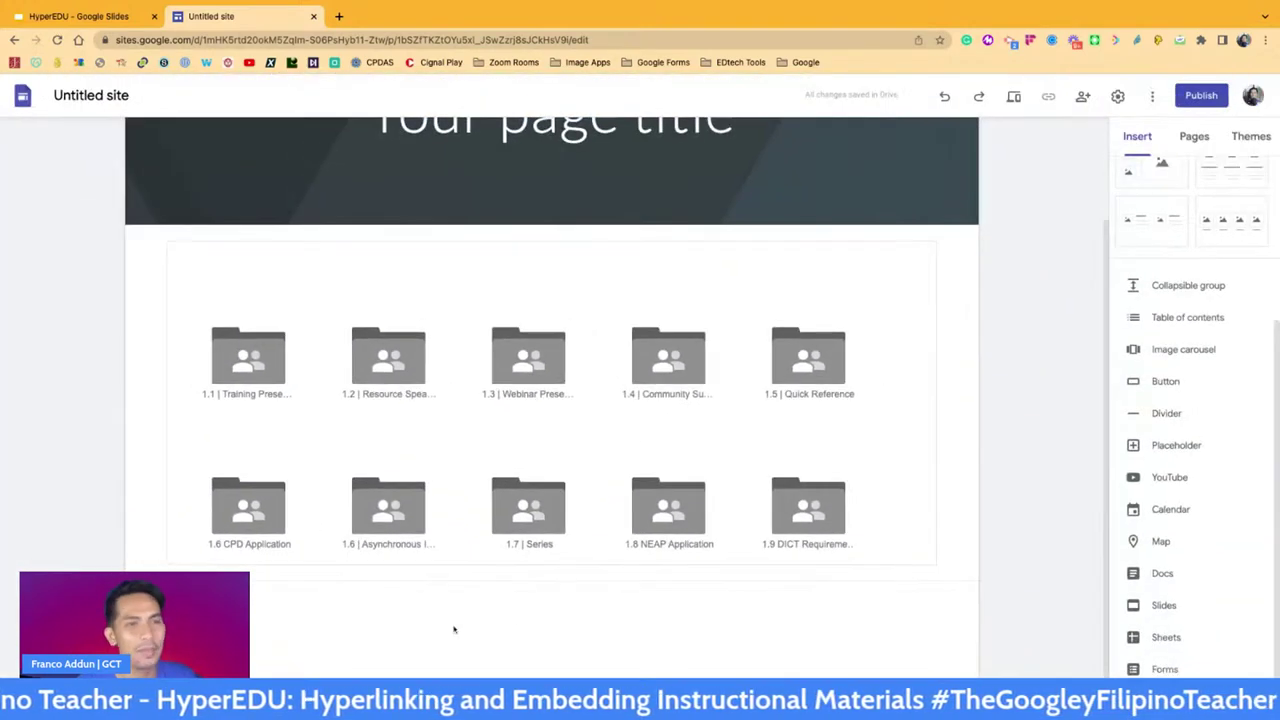
Step: Start embedding web content in the blank area below the folder grid of the site page
{"action": "double_click", "coordinate": [528, 625]}
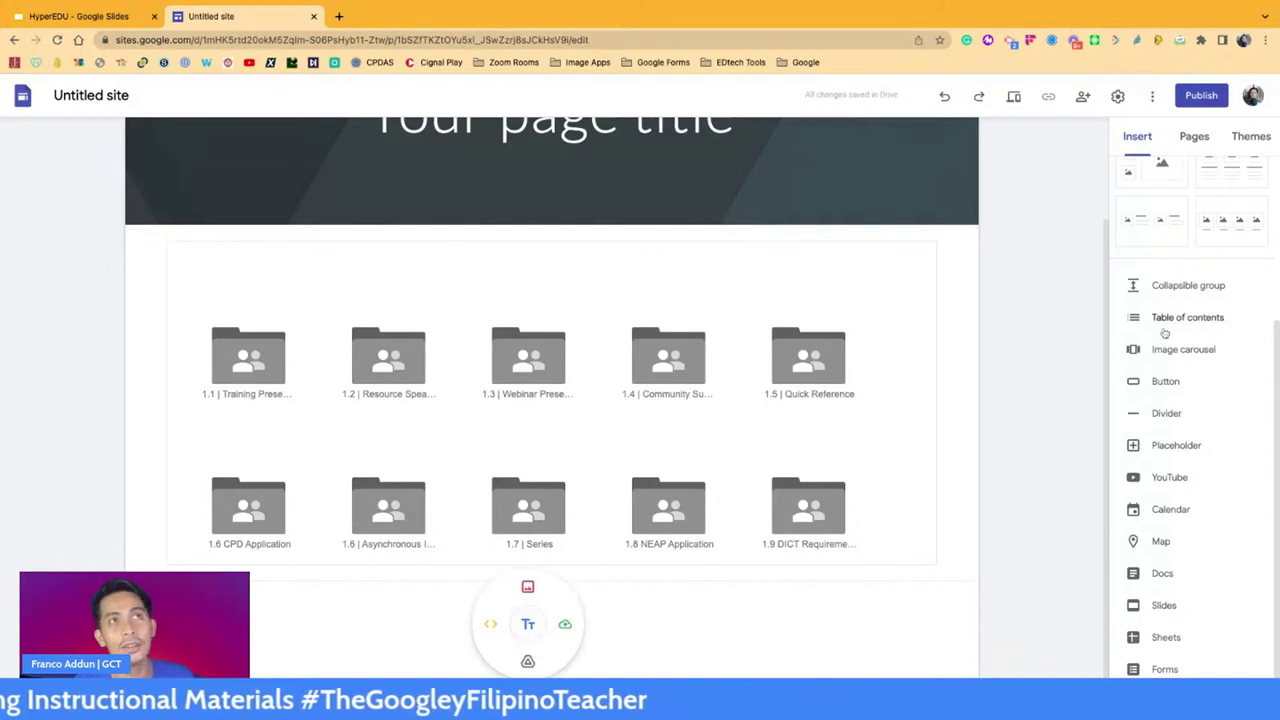
{"action": "scroll", "coordinate": [1160, 340], "scroll_direction": "up", "scroll_amount": 5}
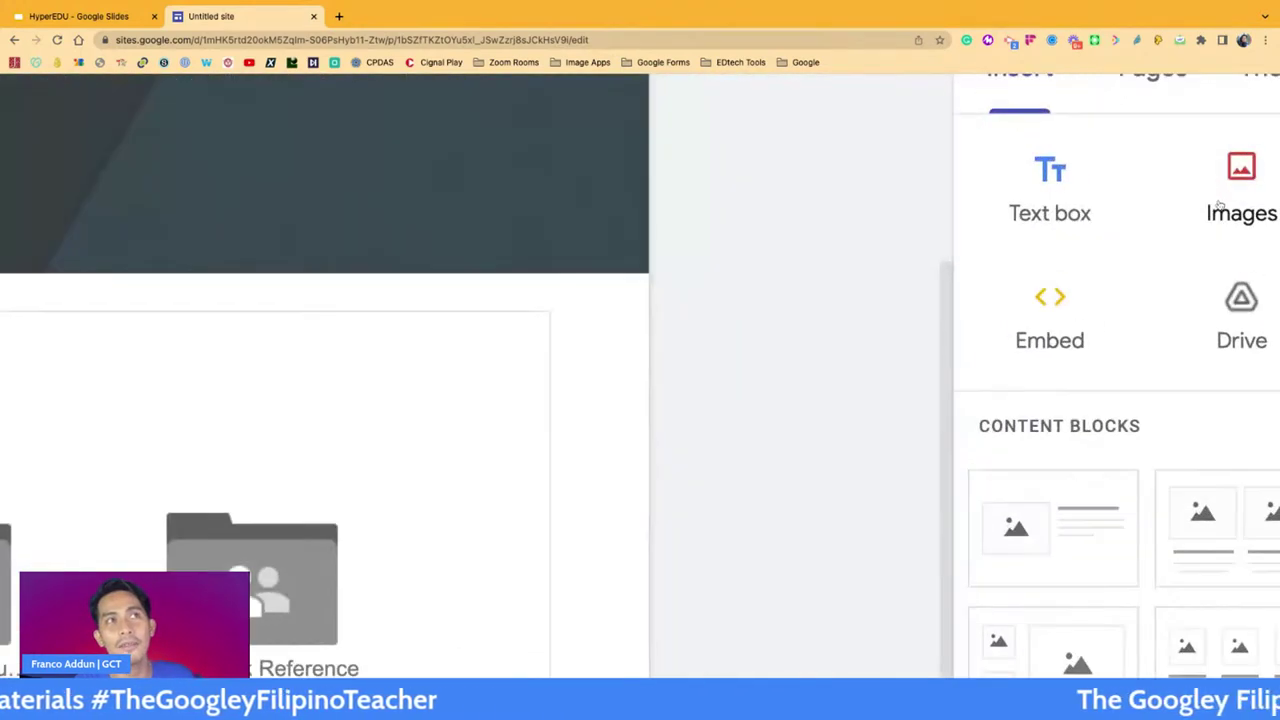
{"action": "scroll", "coordinate": [1220, 208], "scroll_direction": "up", "scroll_amount": 2}
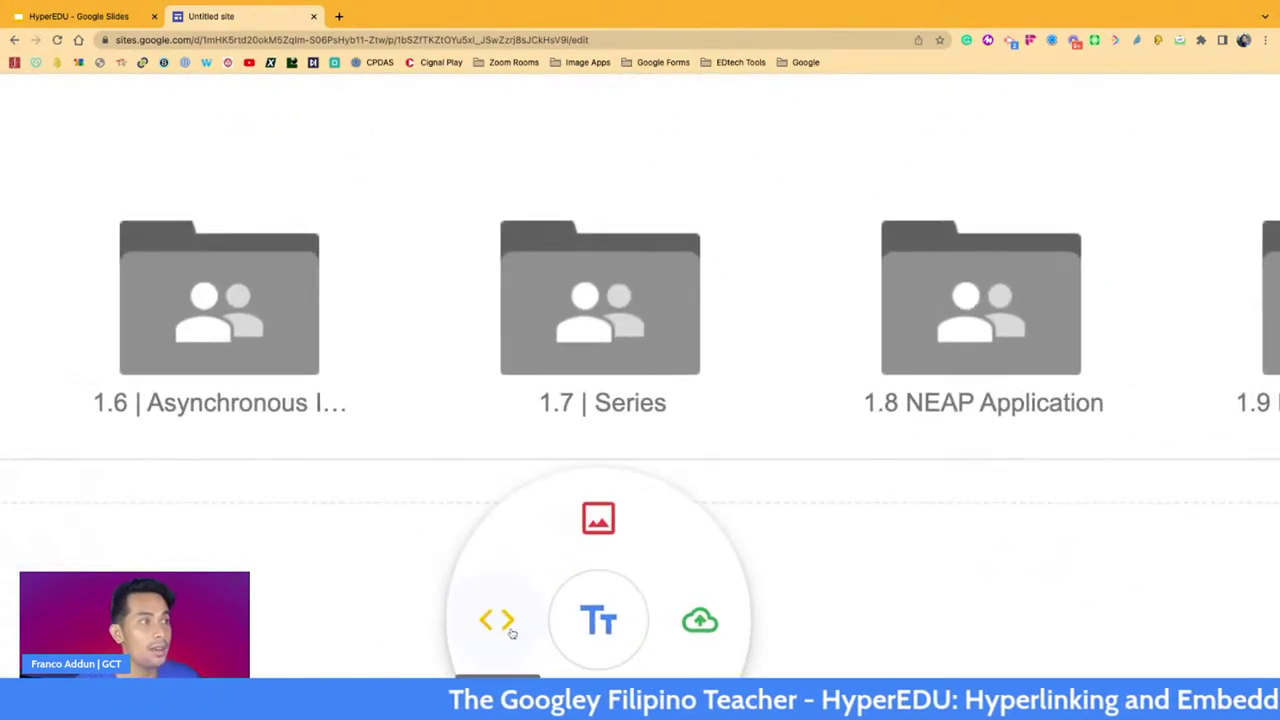
{"action": "scroll", "coordinate": [503, 625], "scroll_direction": "down", "scroll_amount": 1}
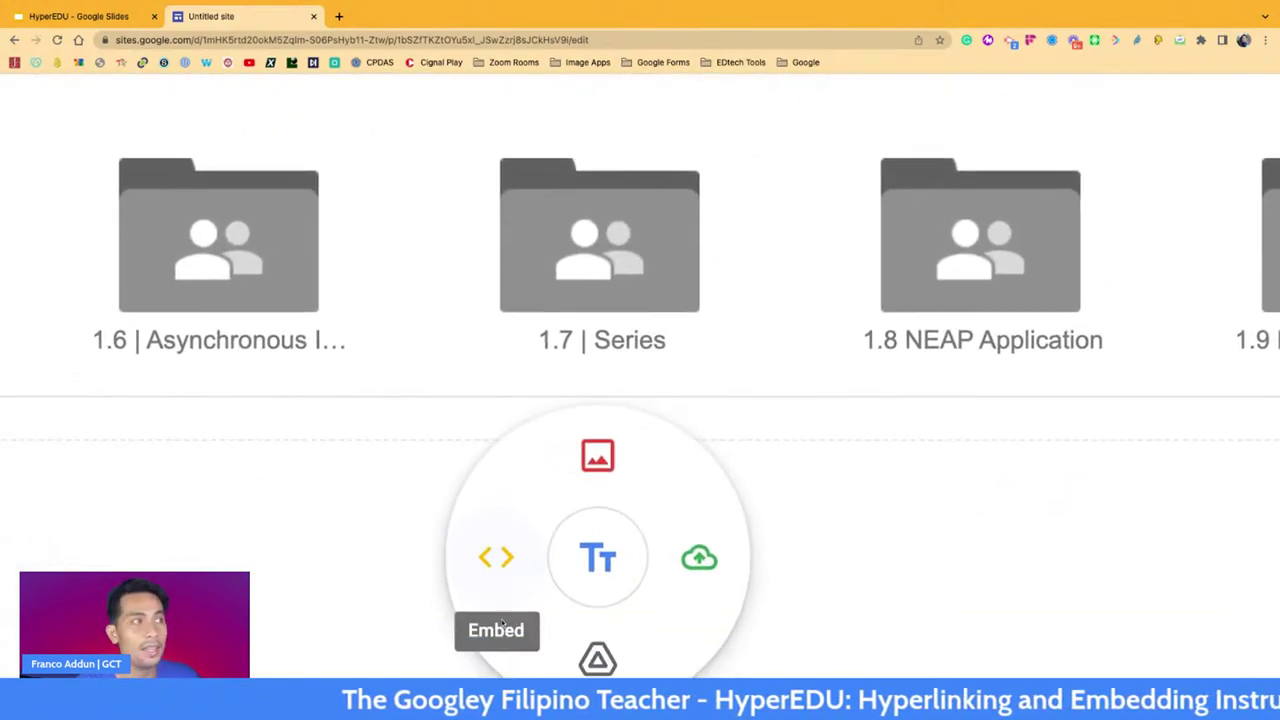
{"action": "left_click", "coordinate": [494, 560]}
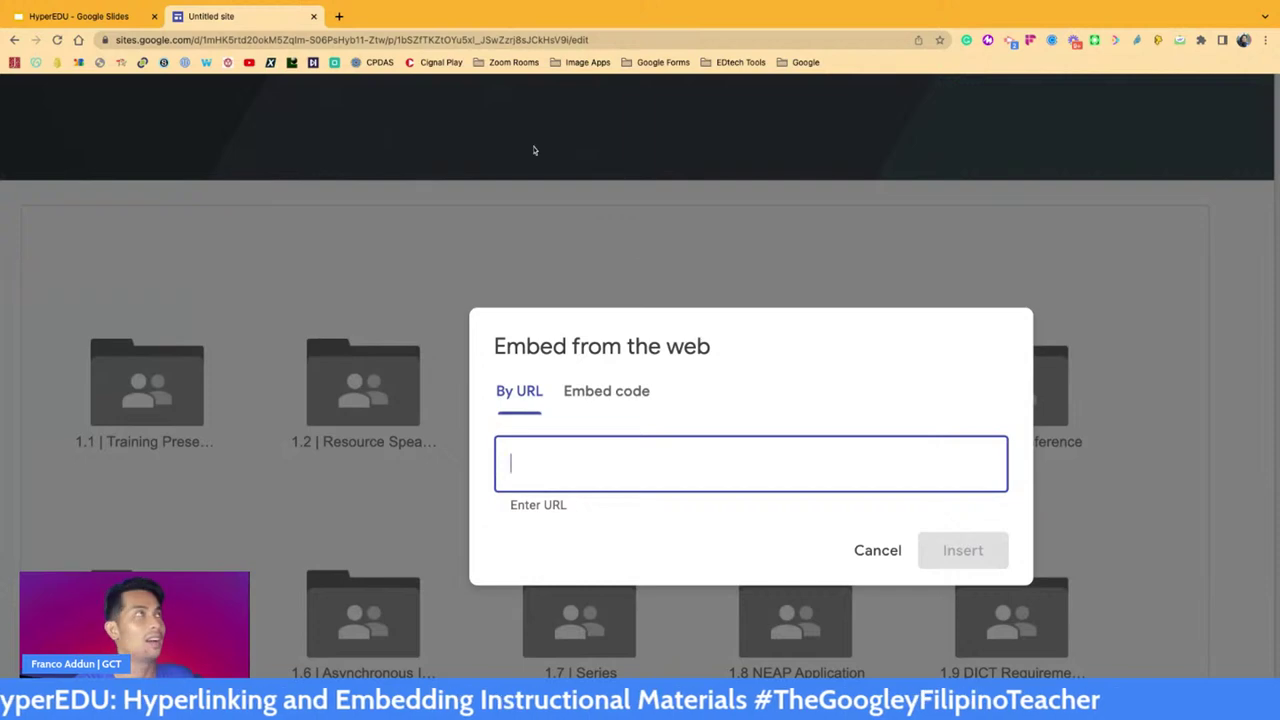
Step: Find Quizizz in a new tab with a web search for "quizziz" and open the "Project-based Learning" quiz from the library
{"action": "left_click", "coordinate": [339, 16]}
{"action": "type", "text": "quizziz"}
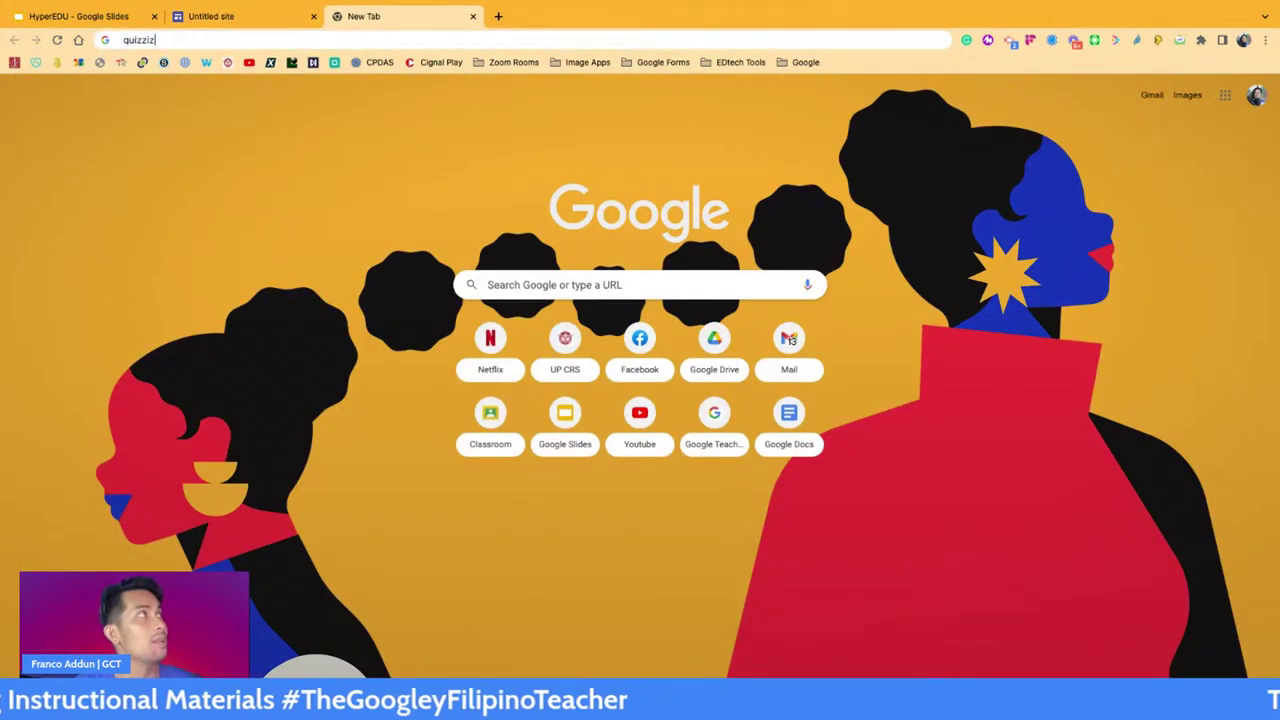
{"action": "key", "text": "Return"}
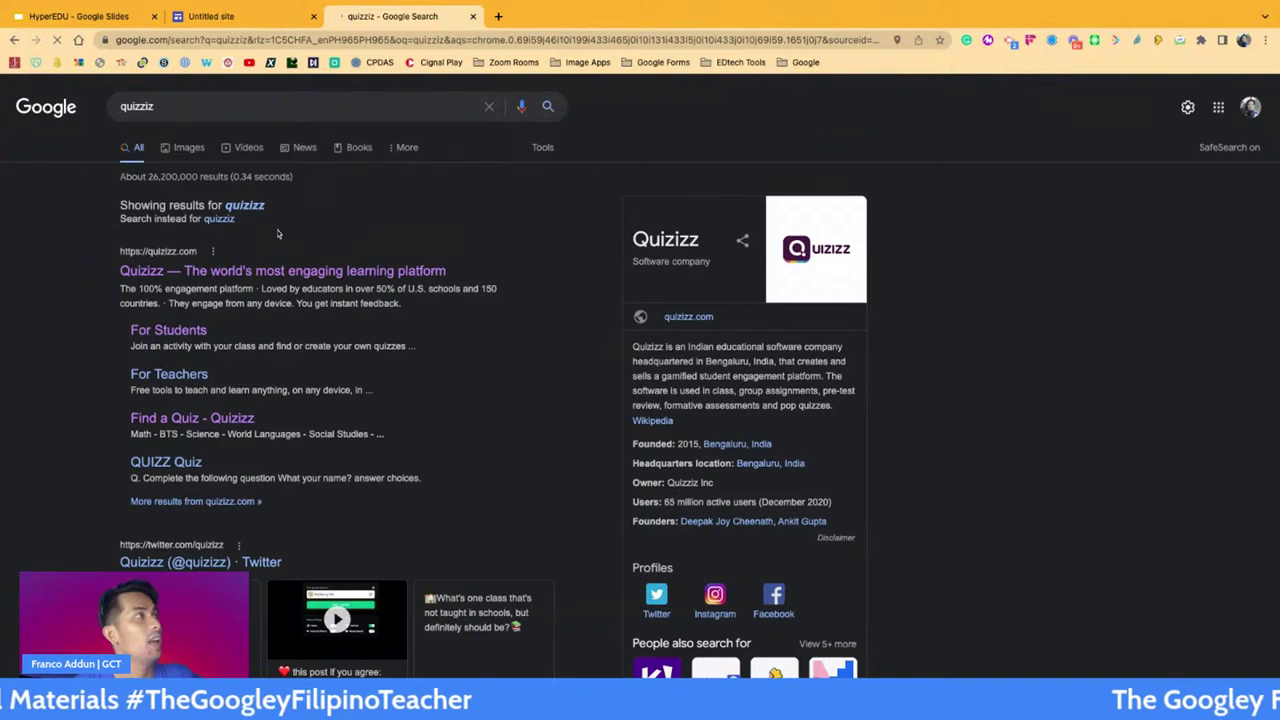
{"action": "left_click", "coordinate": [289, 273]}
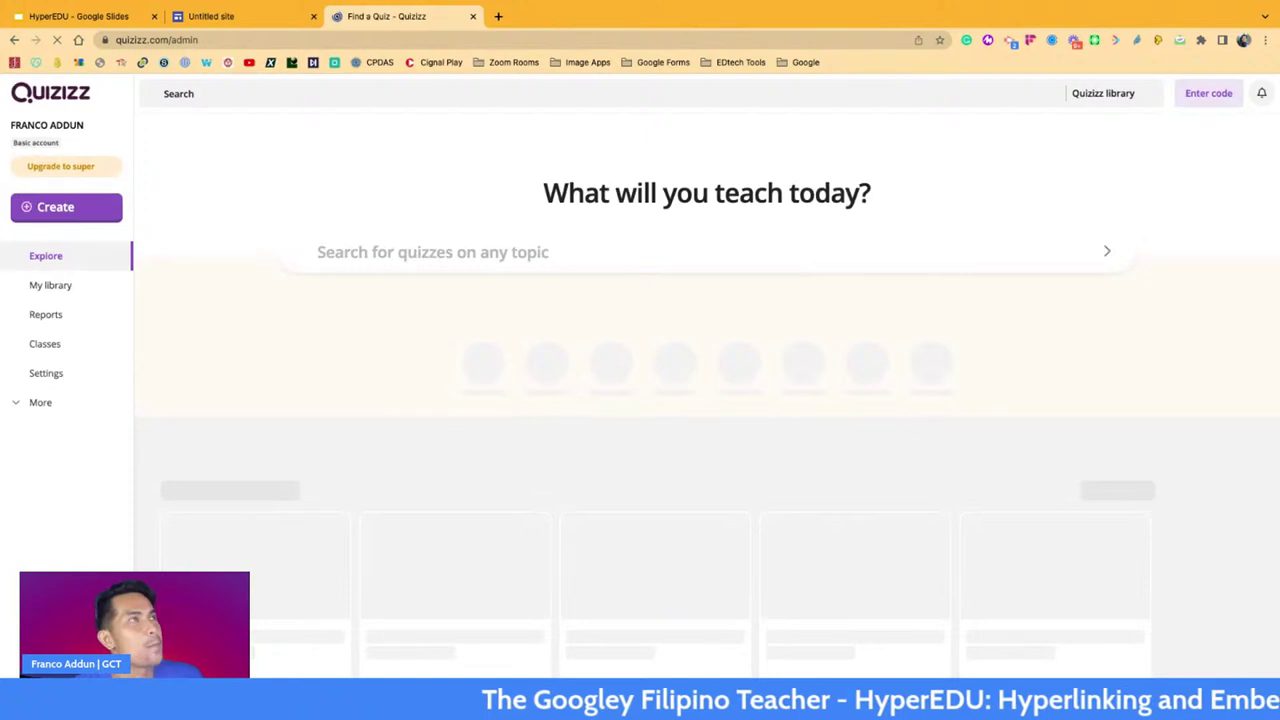
{"action": "left_click", "coordinate": [79, 286]}
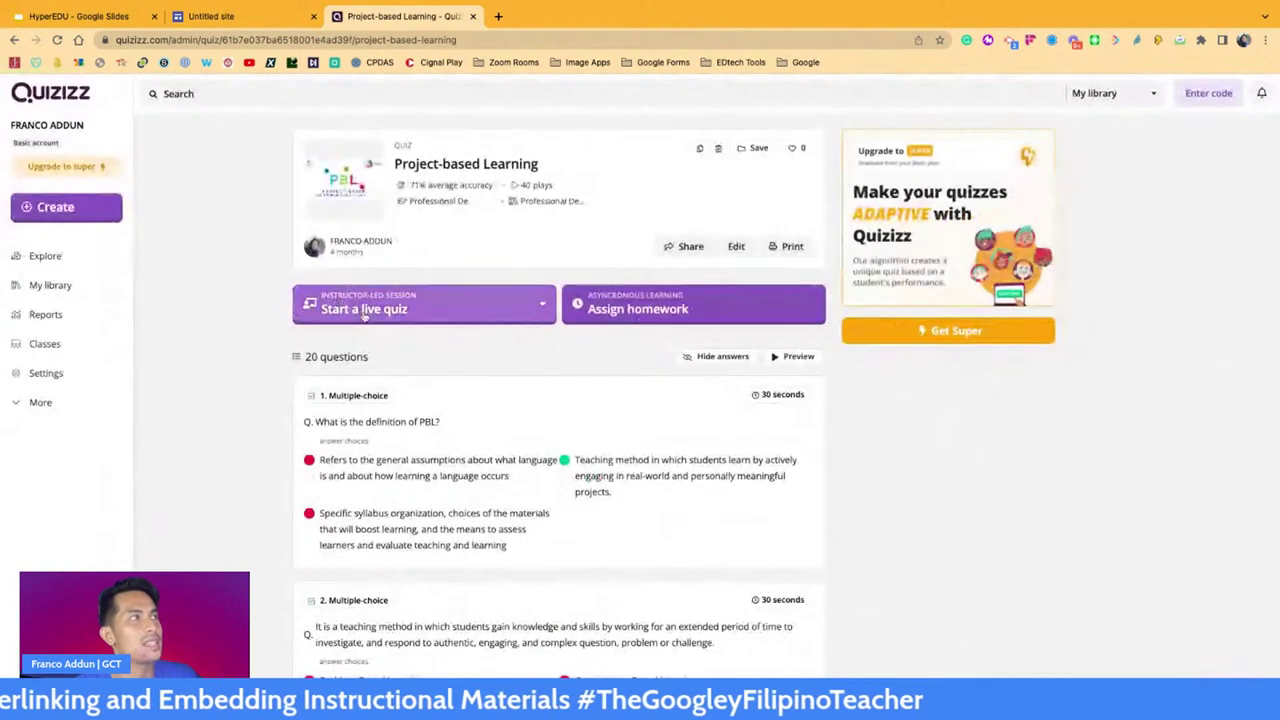
Step: Start a live instructor-led session of the Project-based Learning quiz in Classic mode
{"action": "left_click", "coordinate": [377, 311]}
{"action": "left_click", "coordinate": [388, 358]}
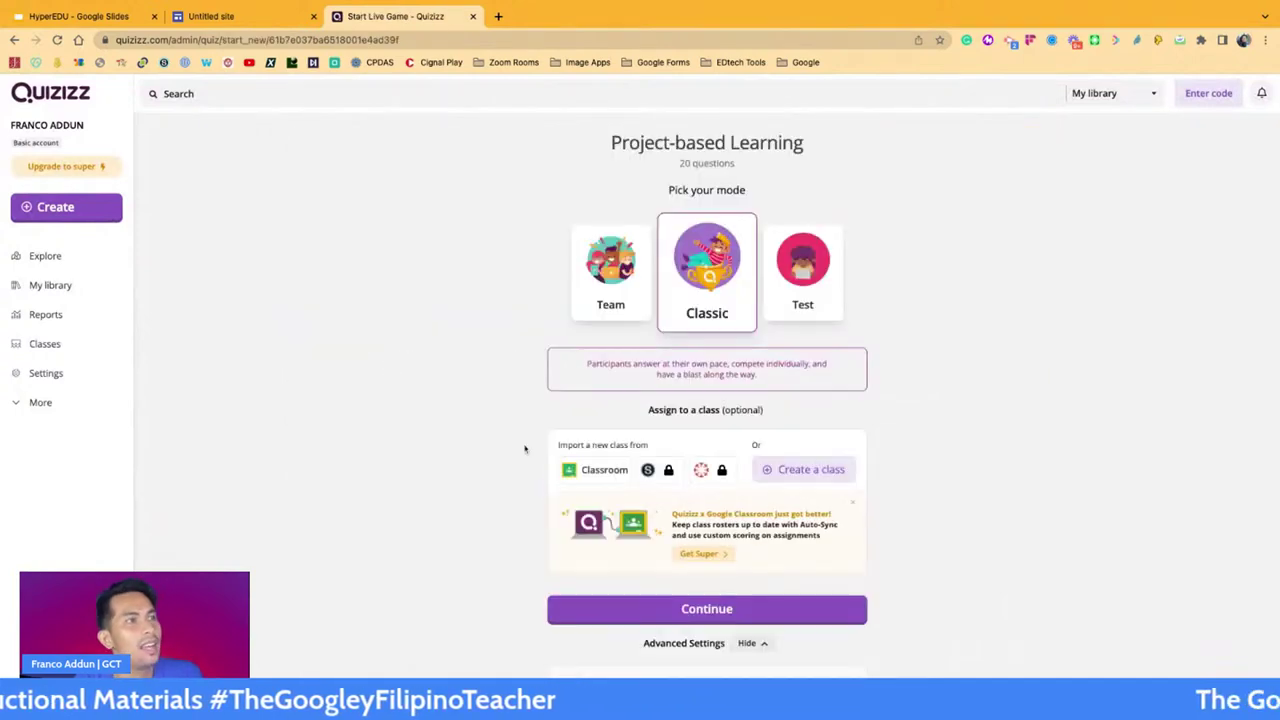
{"action": "left_click", "coordinate": [708, 610]}
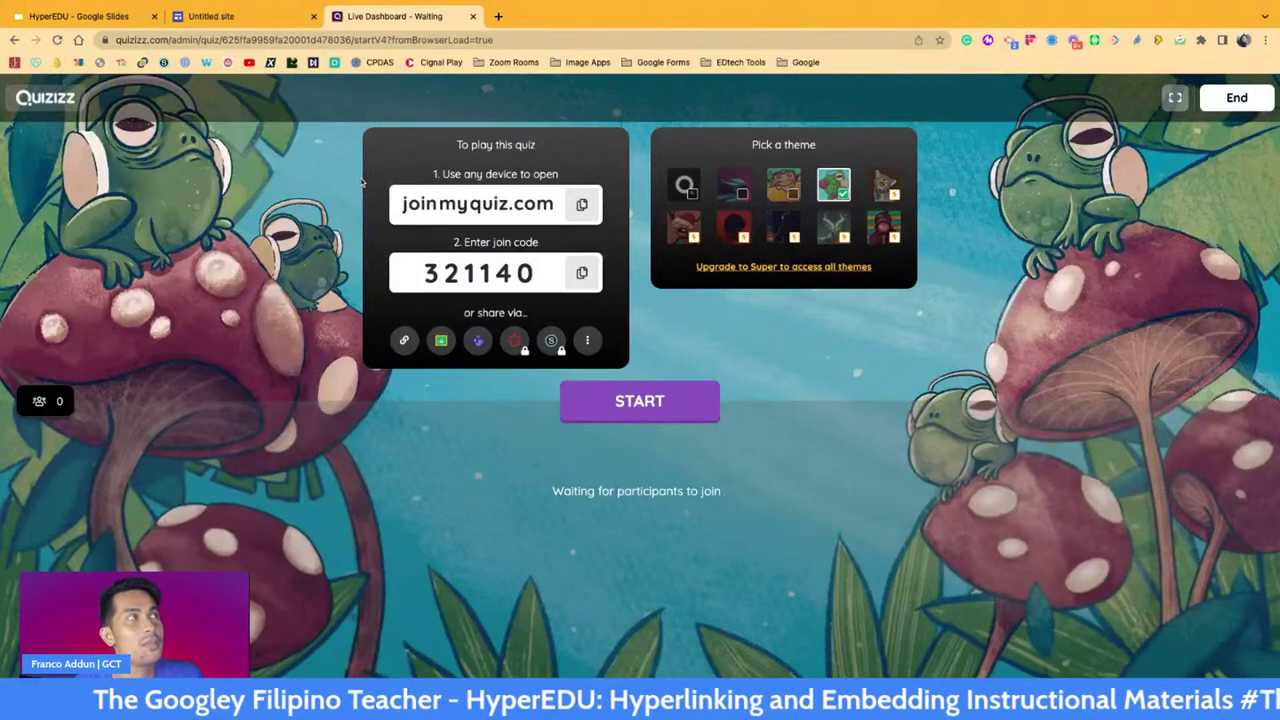
Step: Examine the live quiz's joining instructions and copy its join link
{"action": "scroll", "coordinate": [362, 181], "scroll_direction": "up", "scroll_amount": 5}
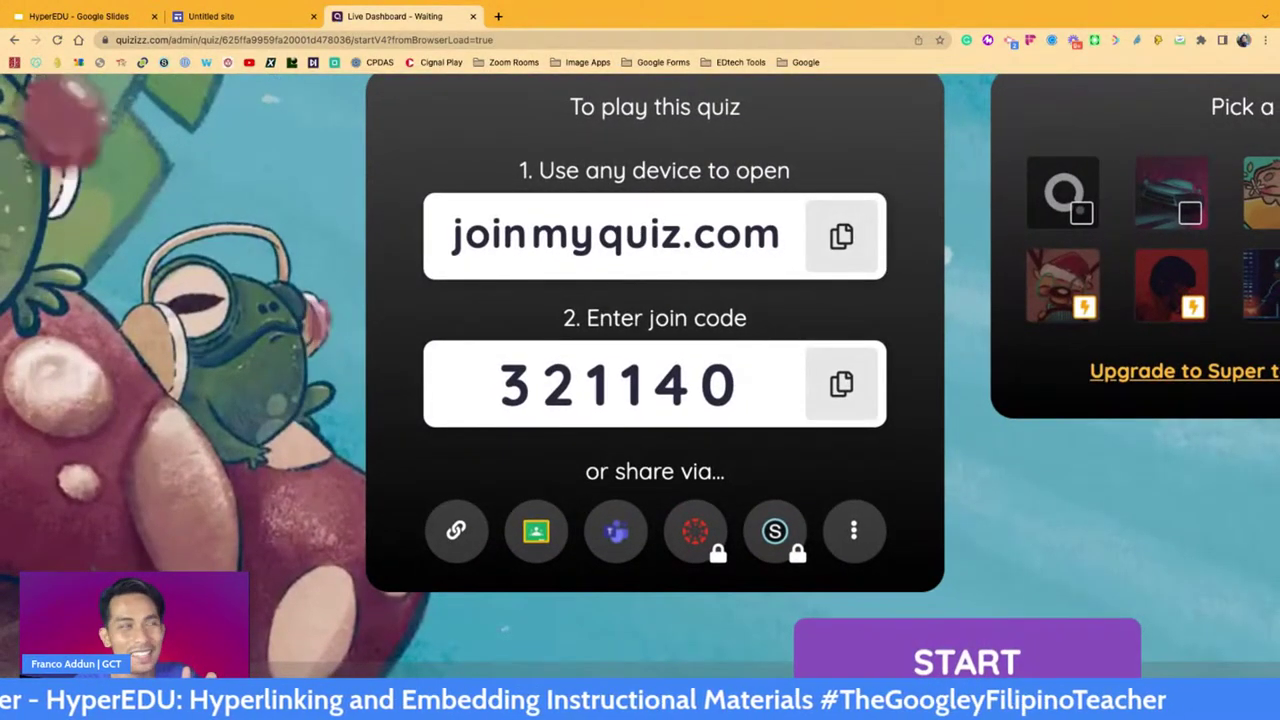
{"action": "scroll", "coordinate": [318, 425], "scroll_direction": "down", "scroll_amount": 5}
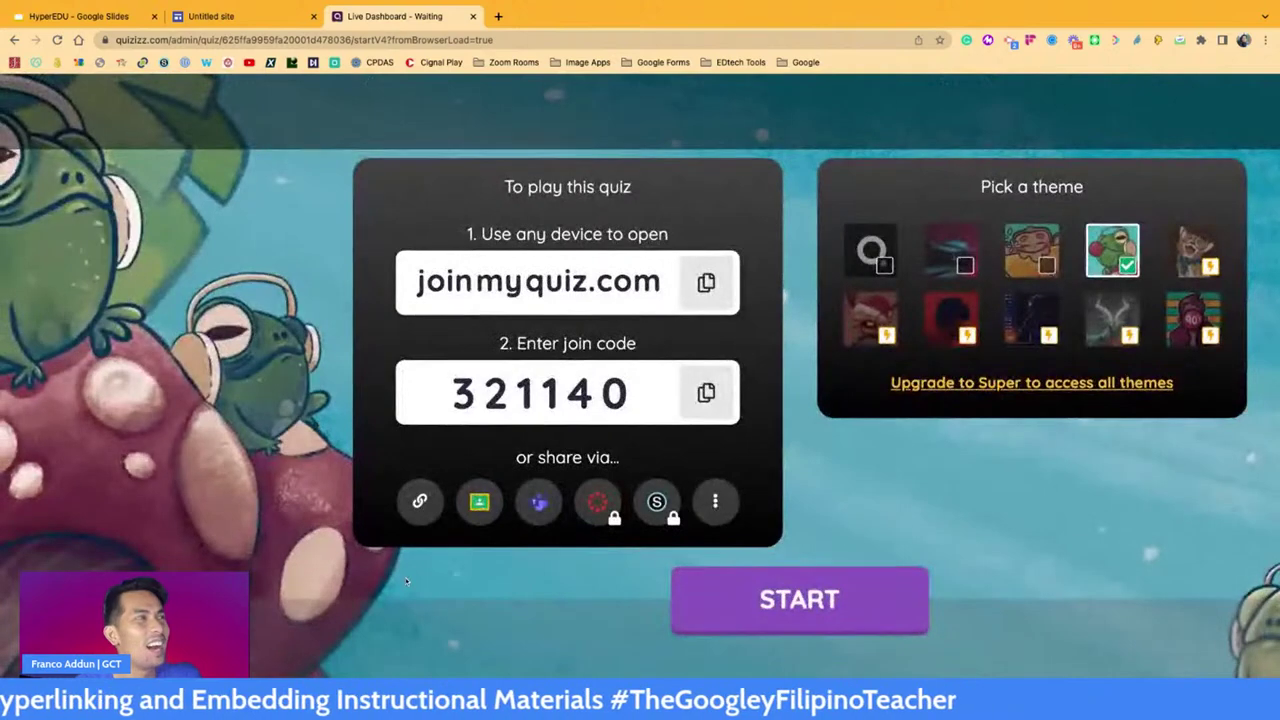
{"action": "scroll", "coordinate": [405, 577], "scroll_direction": "down", "scroll_amount": 2}
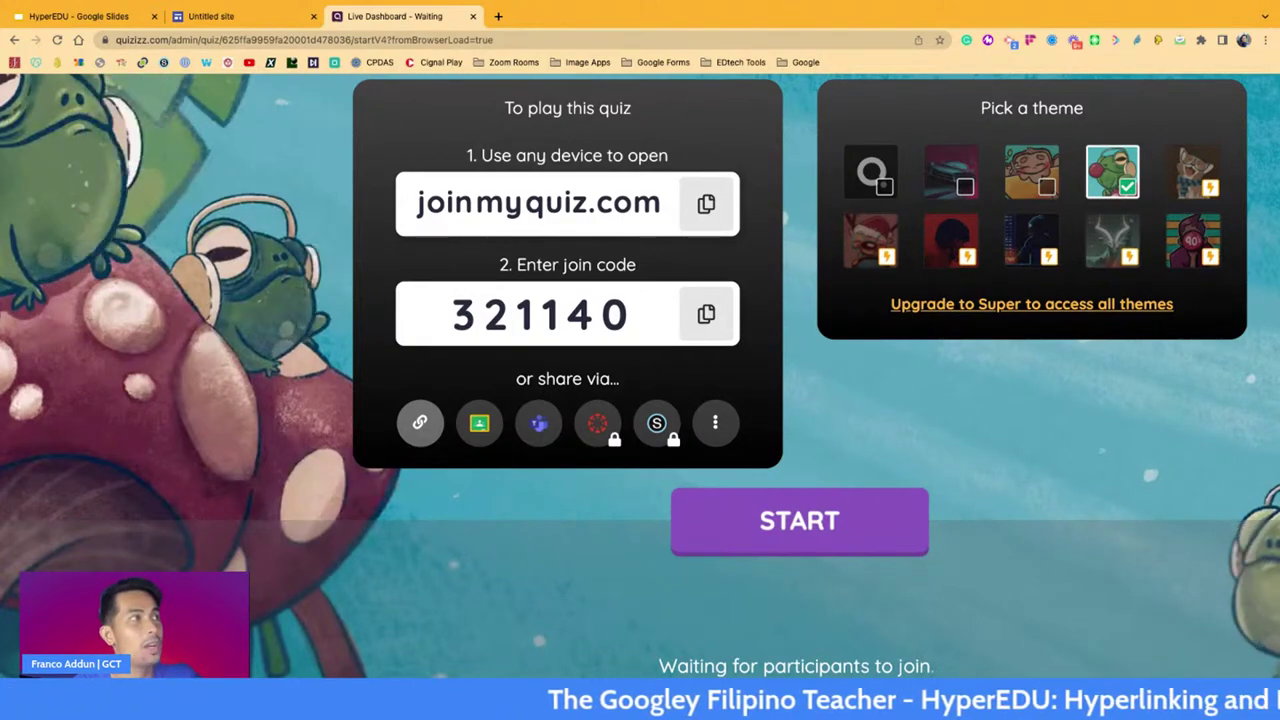
{"action": "key", "text": "ctrl+minus"}
{"action": "key", "text": "ctrl+minus"}
{"action": "key", "text": "ctrl+minus"}
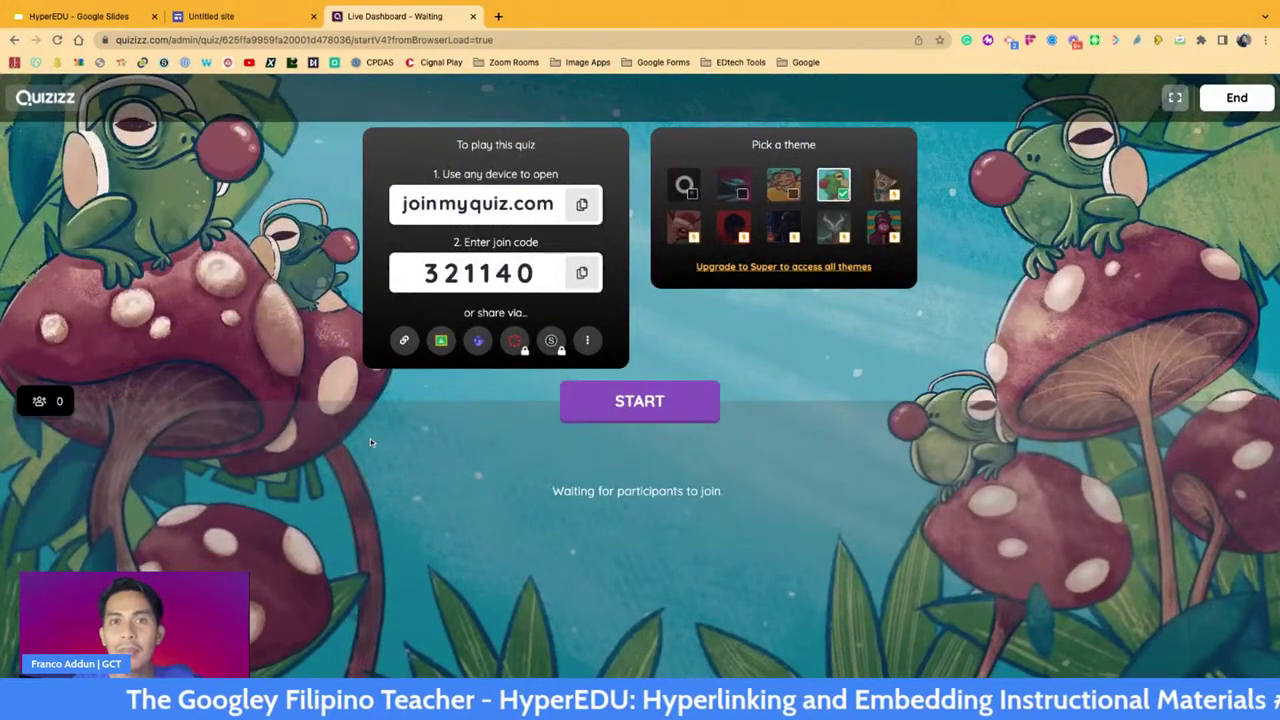
Step: Return to the Google Sites page and embed the Quizizz join link by URL as a whole page below the folder grid
{"action": "left_click", "coordinate": [215, 16]}
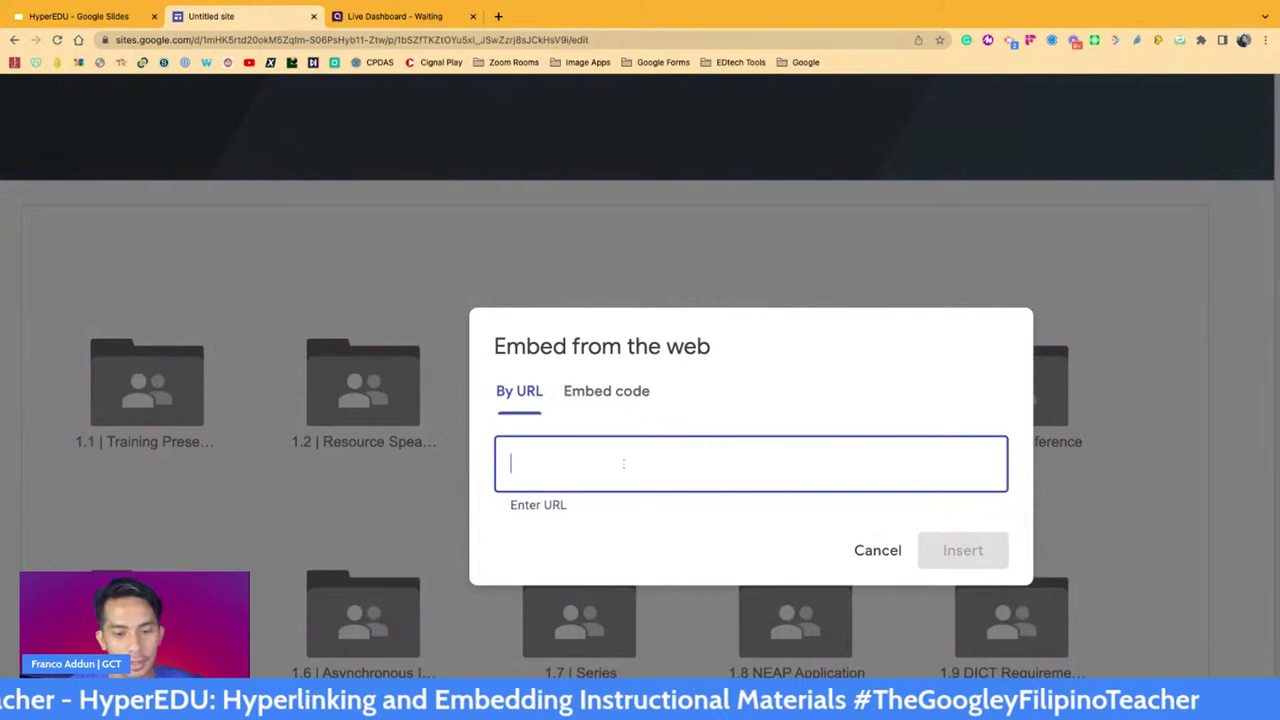
{"action": "type", "text": "https://quizizz.com/join?gc=321140"}
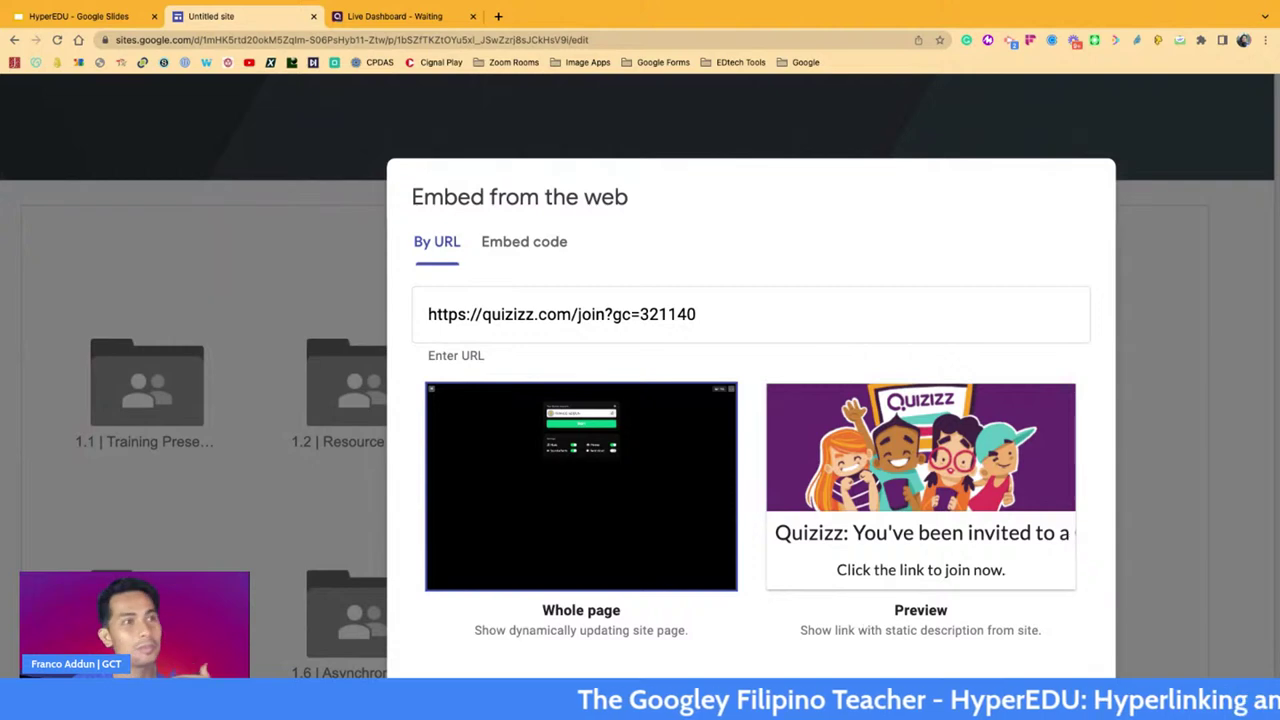
{"action": "scroll", "coordinate": [866, 628], "scroll_direction": "down", "scroll_amount": 3}
{"action": "left_click", "coordinate": [1043, 526]}
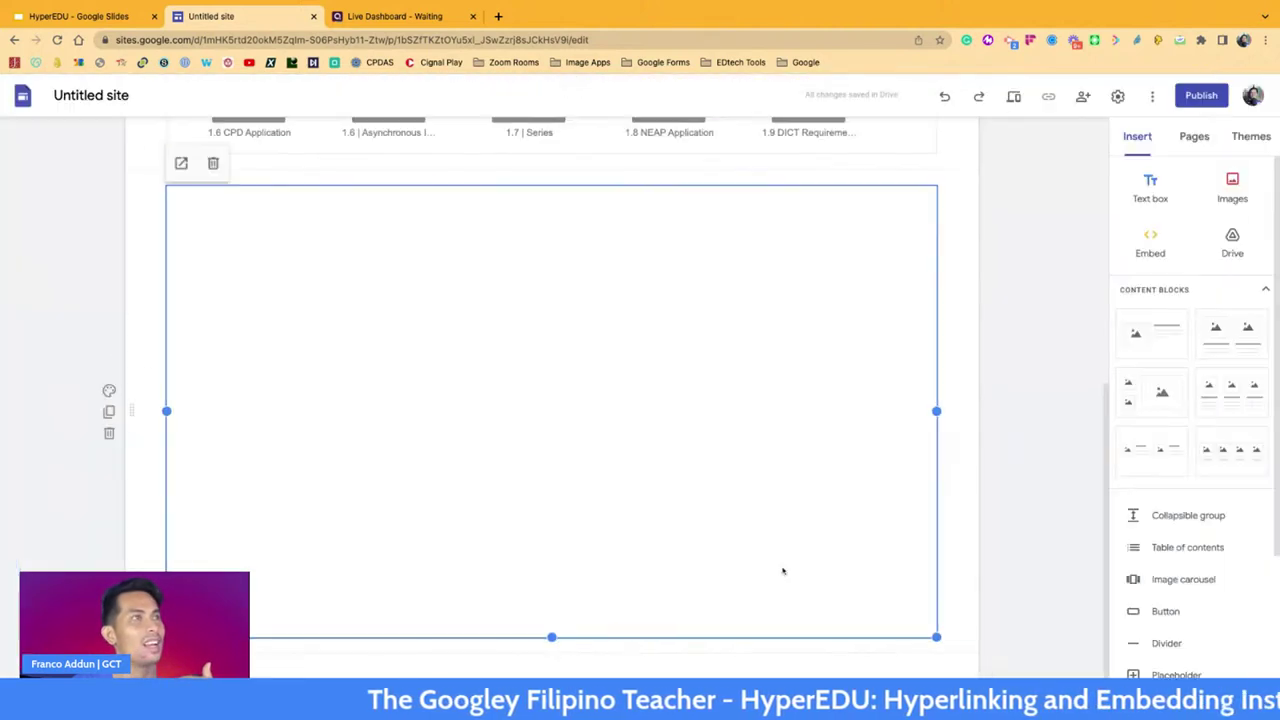
{"action": "scroll", "coordinate": [862, 534], "scroll_direction": "down", "scroll_amount": 2}
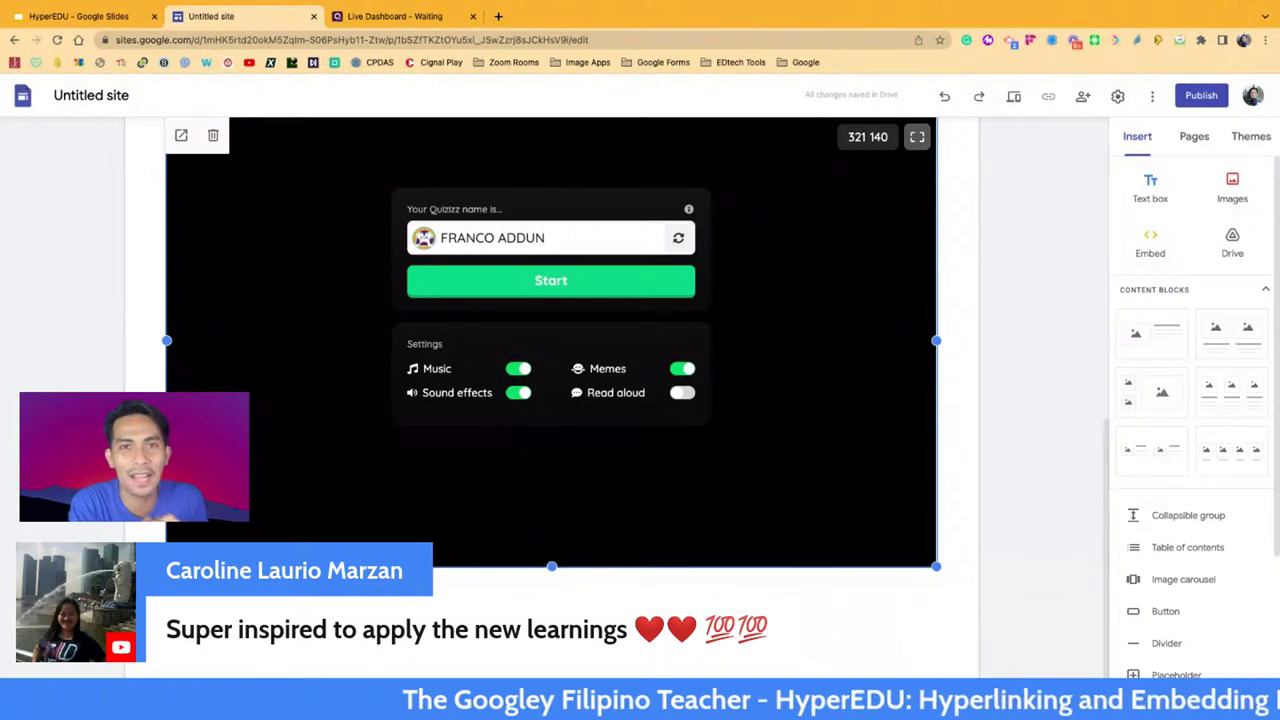
Step: Open Padlet in a new tab and open the "Self-paced GCE Training" padlet from the recents
{"action": "key", "text": "Escape"}
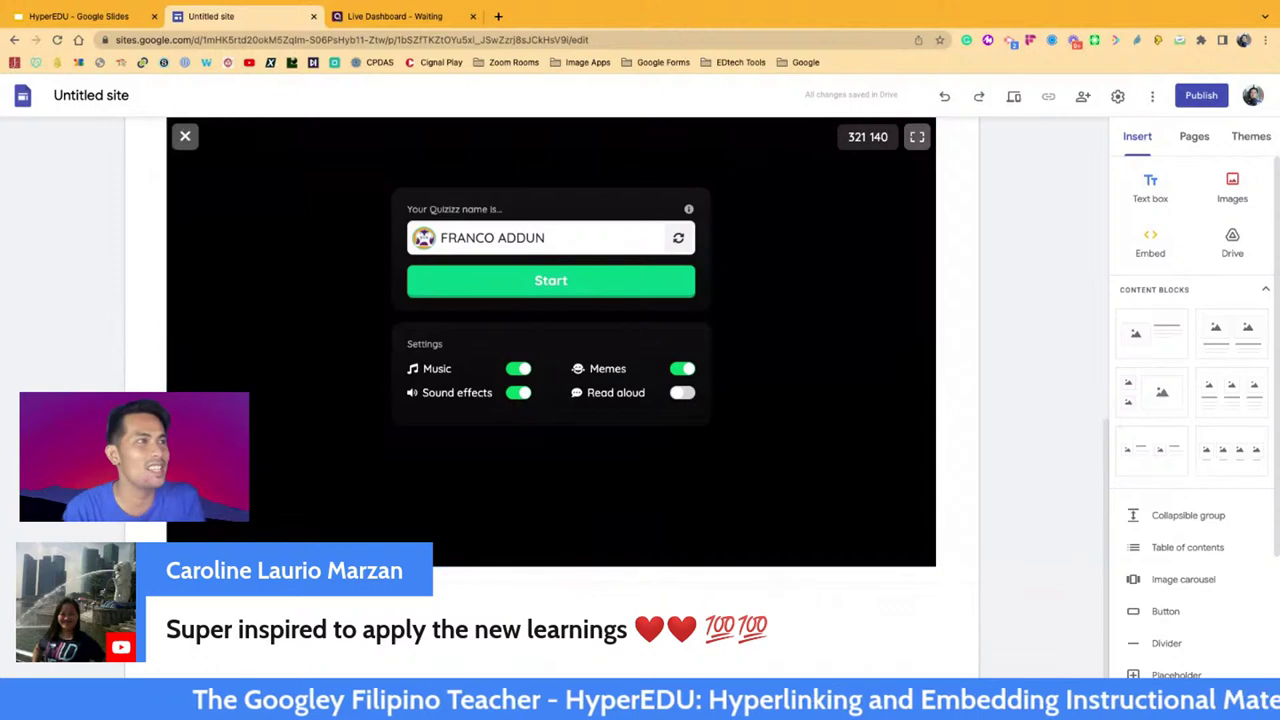
{"action": "left_click", "coordinate": [498, 16]}
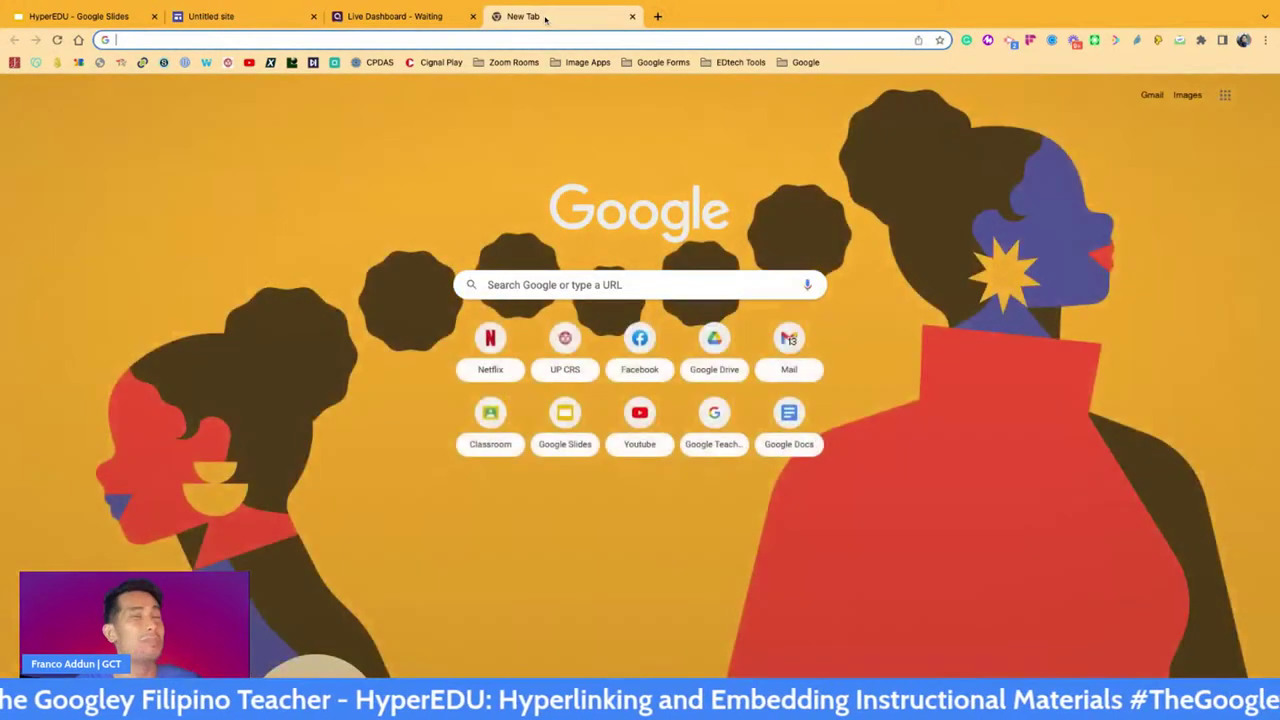
{"action": "type", "text": "padlet"}
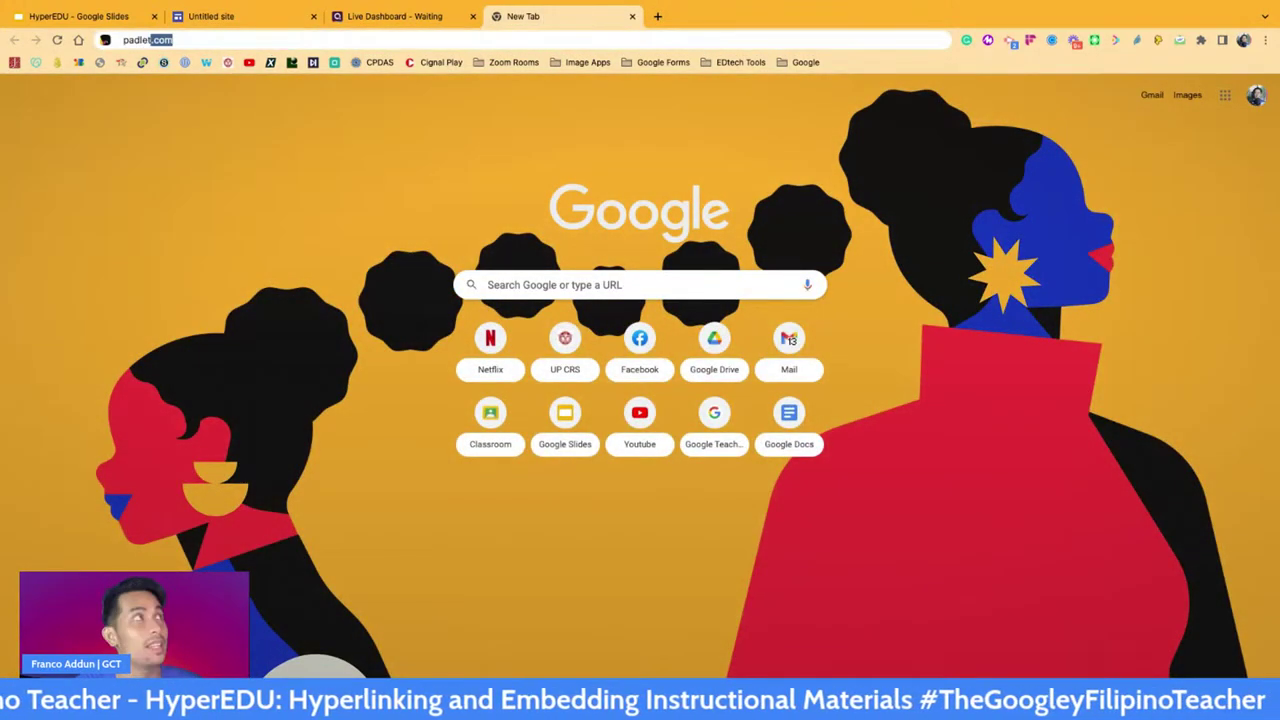
{"action": "key", "text": "Return"}
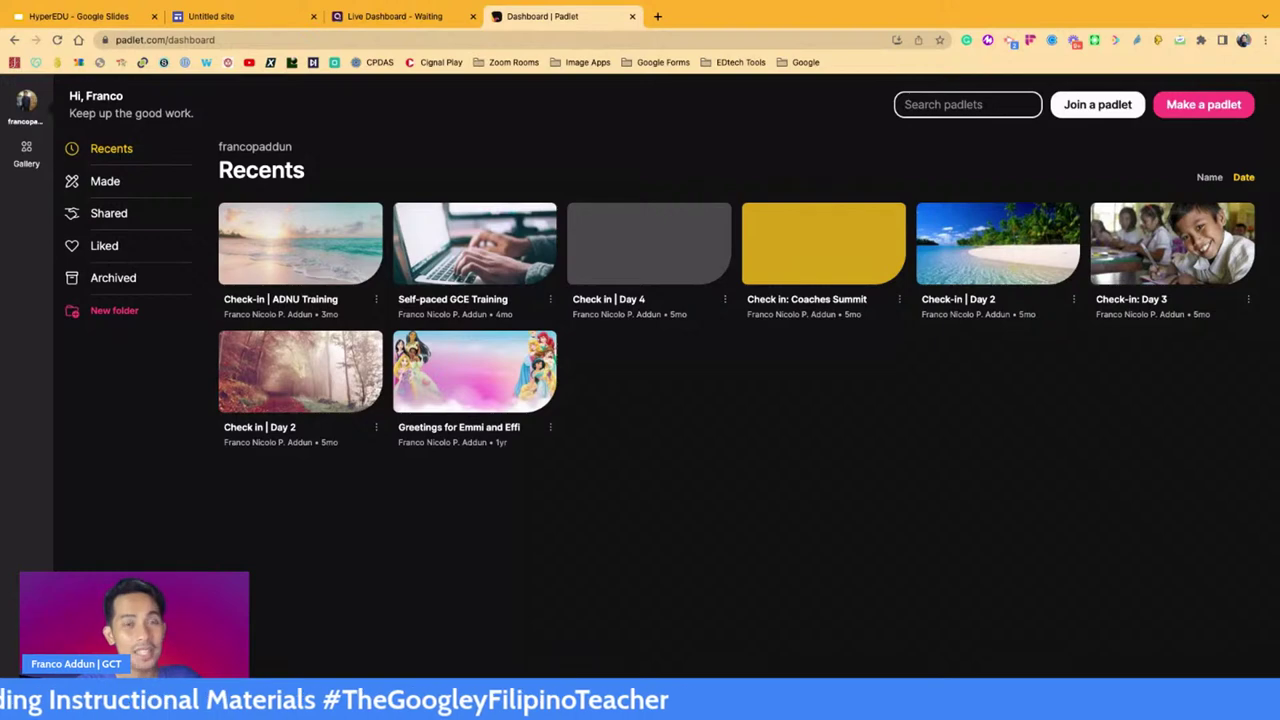
{"action": "left_click", "coordinate": [503, 237]}
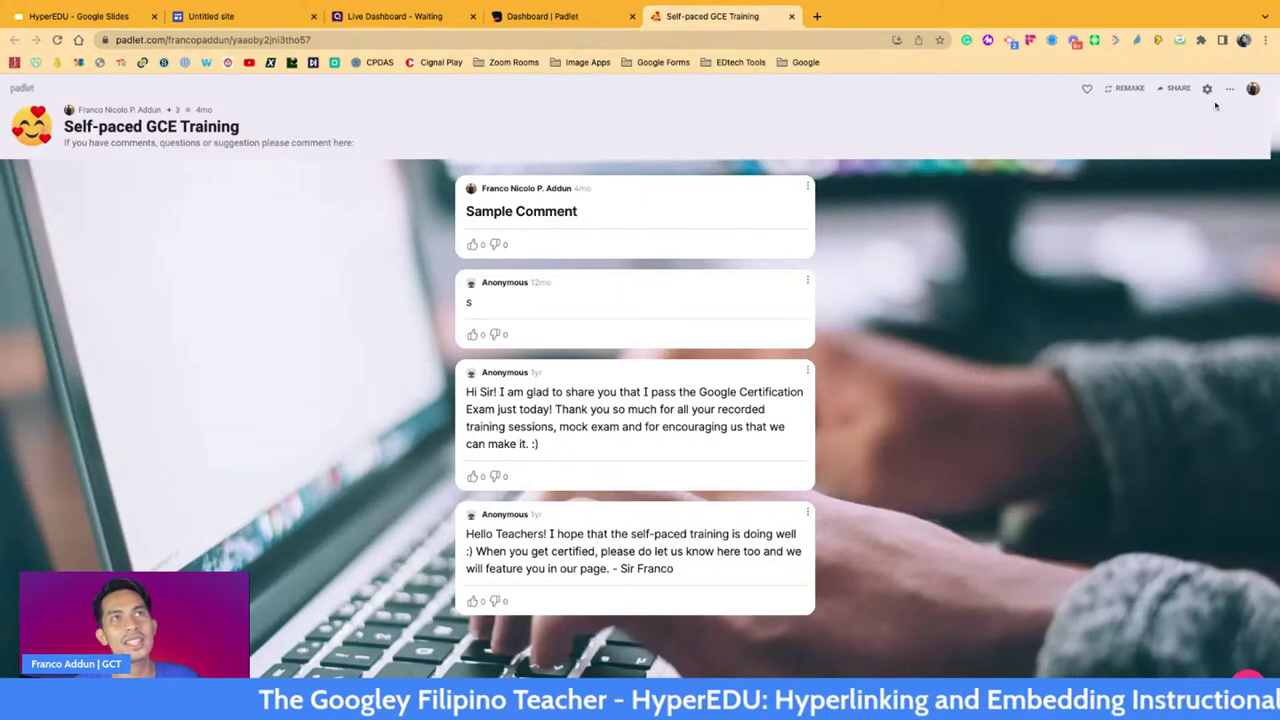
Step: Open the share options of the Self-paced GCE Training padlet and choose embedding in a blog or website
{"action": "scroll", "coordinate": [1225, 132], "scroll_direction": "up", "scroll_amount": 10}
{"action": "scroll", "coordinate": [1215, 107], "scroll_direction": "up", "scroll_amount": 3}
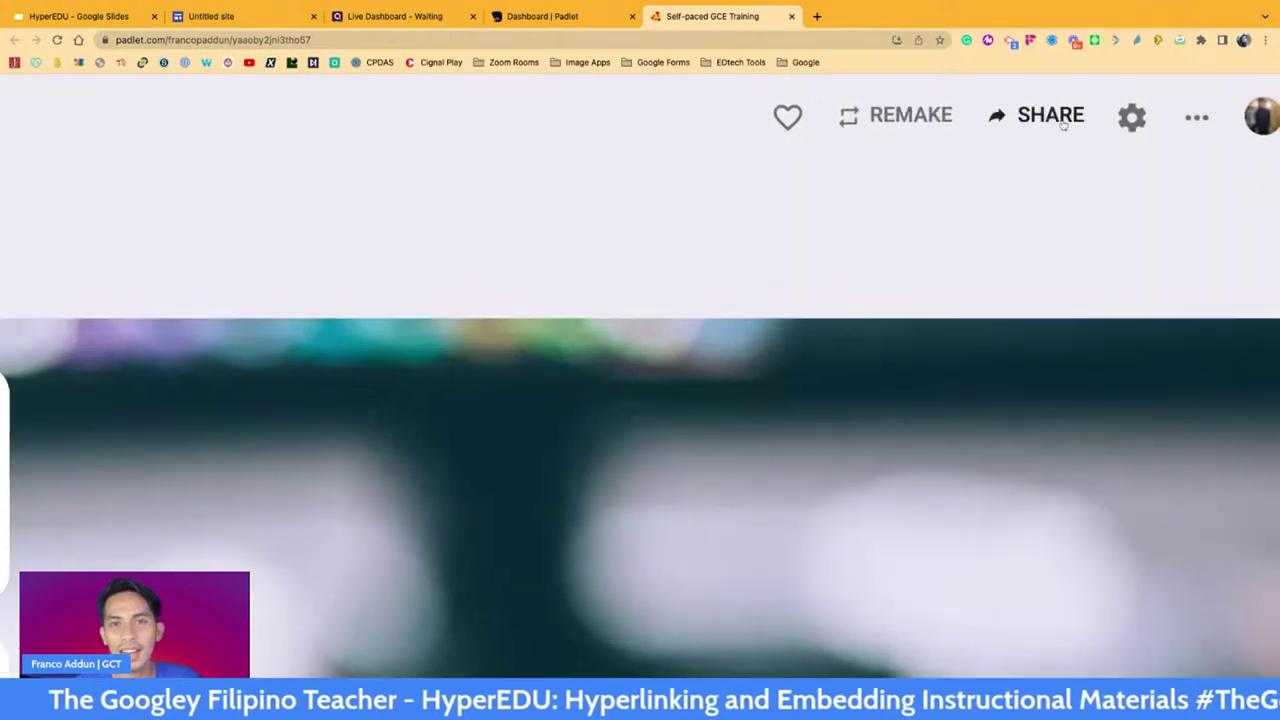
{"action": "left_click", "coordinate": [1050, 116]}
{"action": "scroll", "coordinate": [962, 292], "scroll_direction": "down", "scroll_amount": 12}
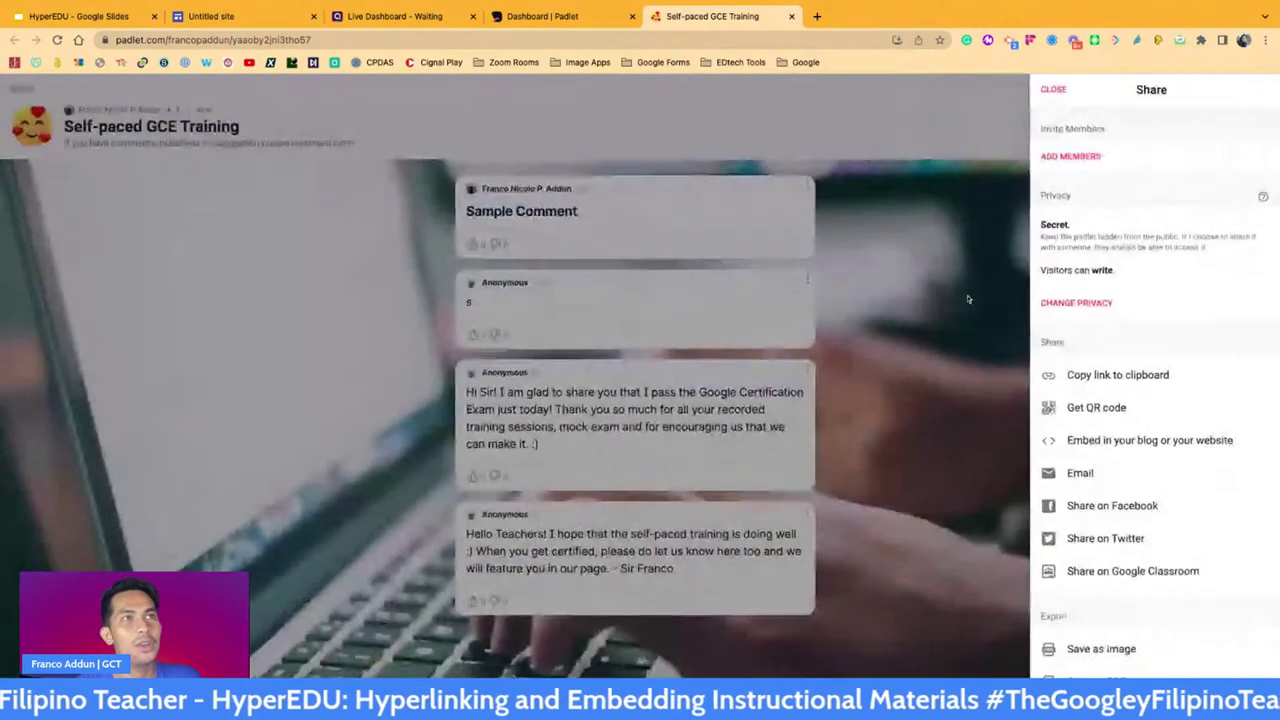
{"action": "scroll", "coordinate": [1211, 450], "scroll_direction": "up", "scroll_amount": 8}
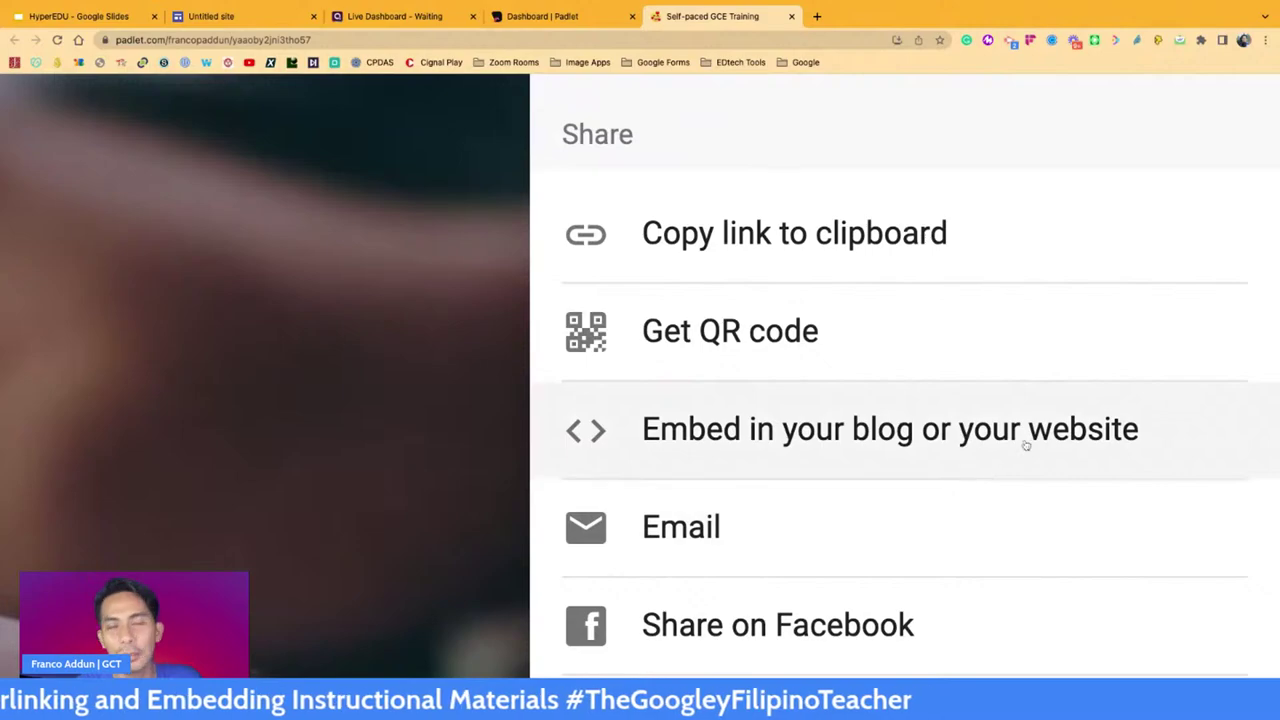
{"action": "left_click", "coordinate": [1025, 445]}
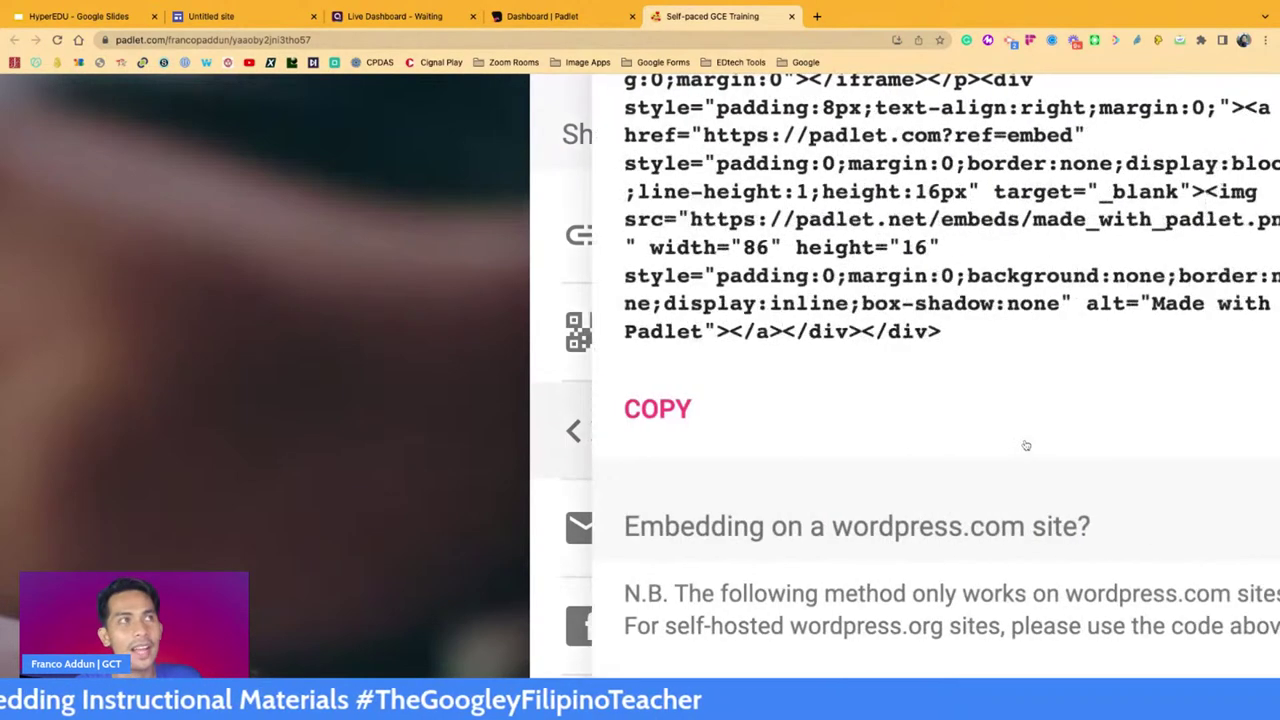
Step: Copy the padlet's full embed HTML code to the clipboard
{"action": "scroll", "coordinate": [1050, 440], "scroll_direction": "down", "scroll_amount": 10}
{"action": "scroll", "coordinate": [1083, 436], "scroll_direction": "down", "scroll_amount": 5}
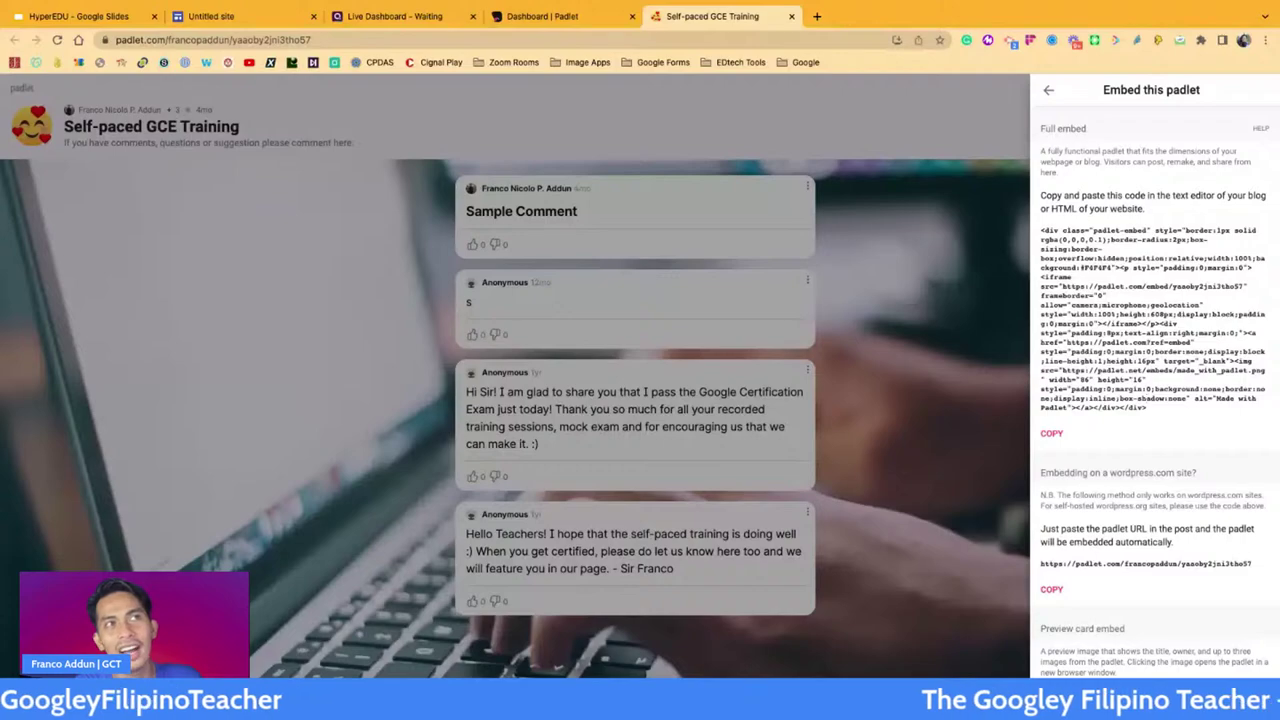
{"action": "scroll", "coordinate": [1181, 307], "scroll_direction": "up", "scroll_amount": 5}
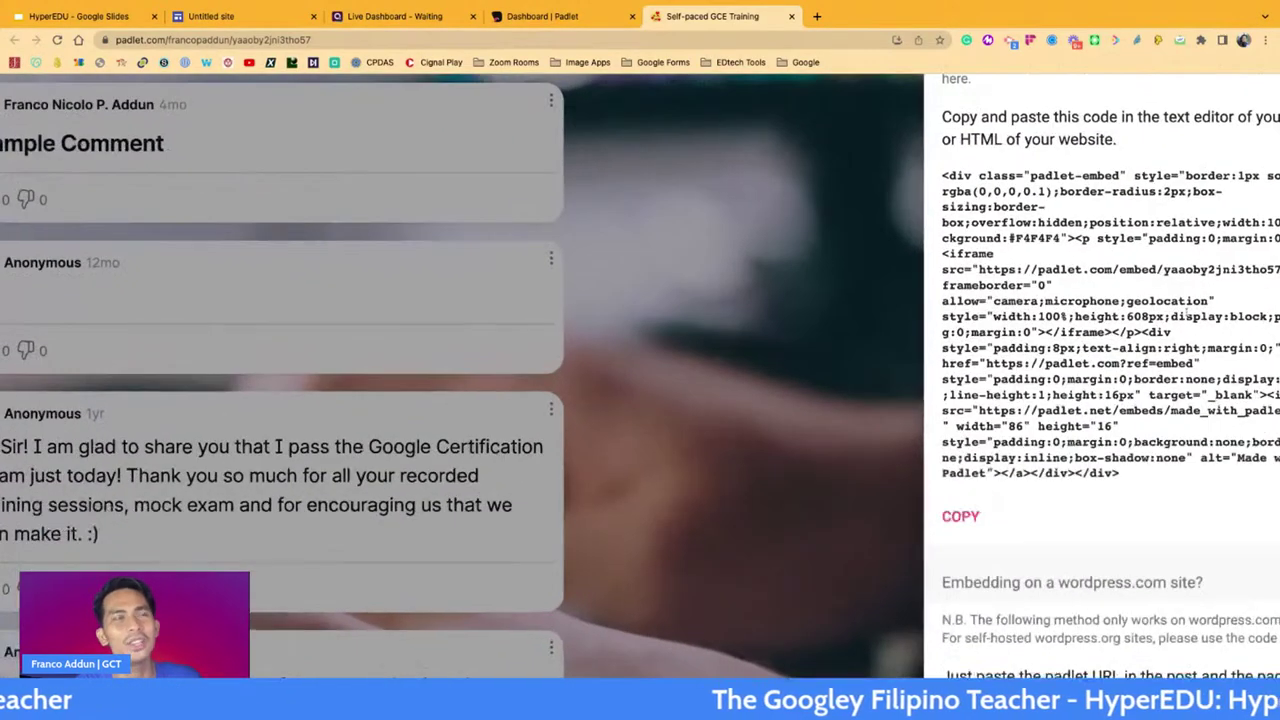
{"action": "scroll", "coordinate": [1083, 314], "scroll_direction": "up", "scroll_amount": 3}
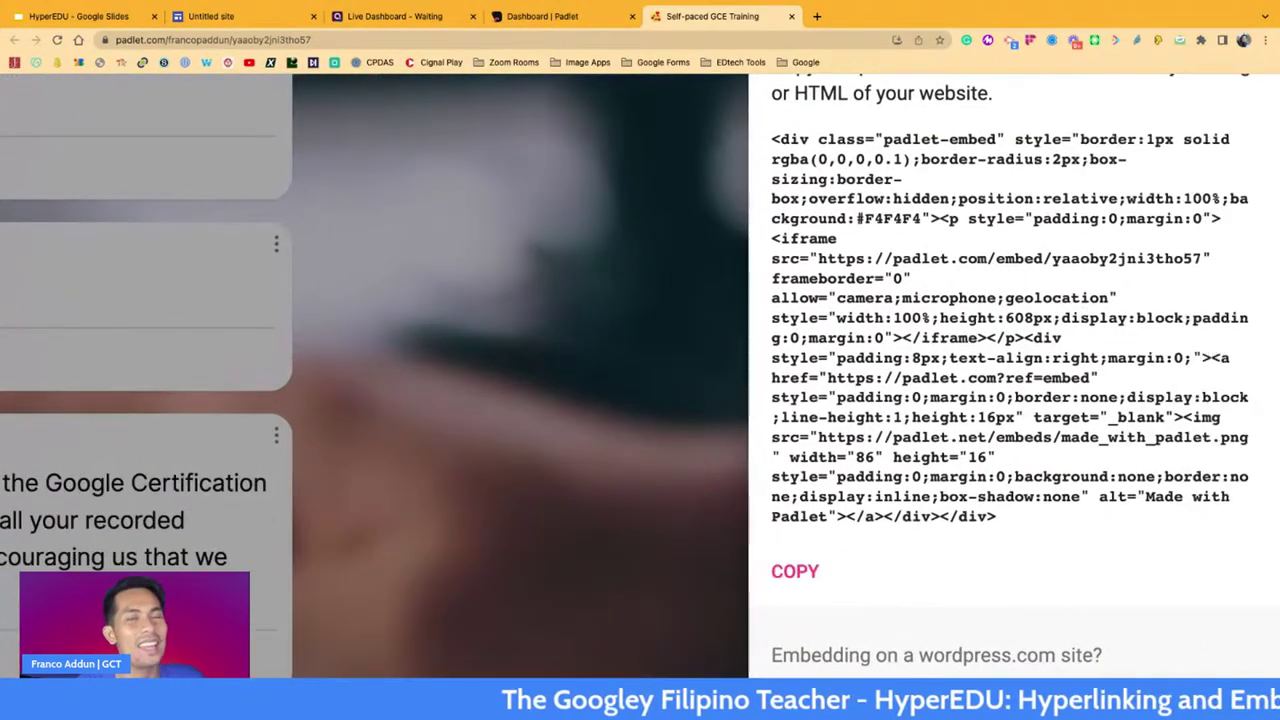
{"action": "left_click", "coordinate": [801, 572]}
{"action": "scroll", "coordinate": [801, 572], "scroll_direction": "down", "scroll_amount": 8}
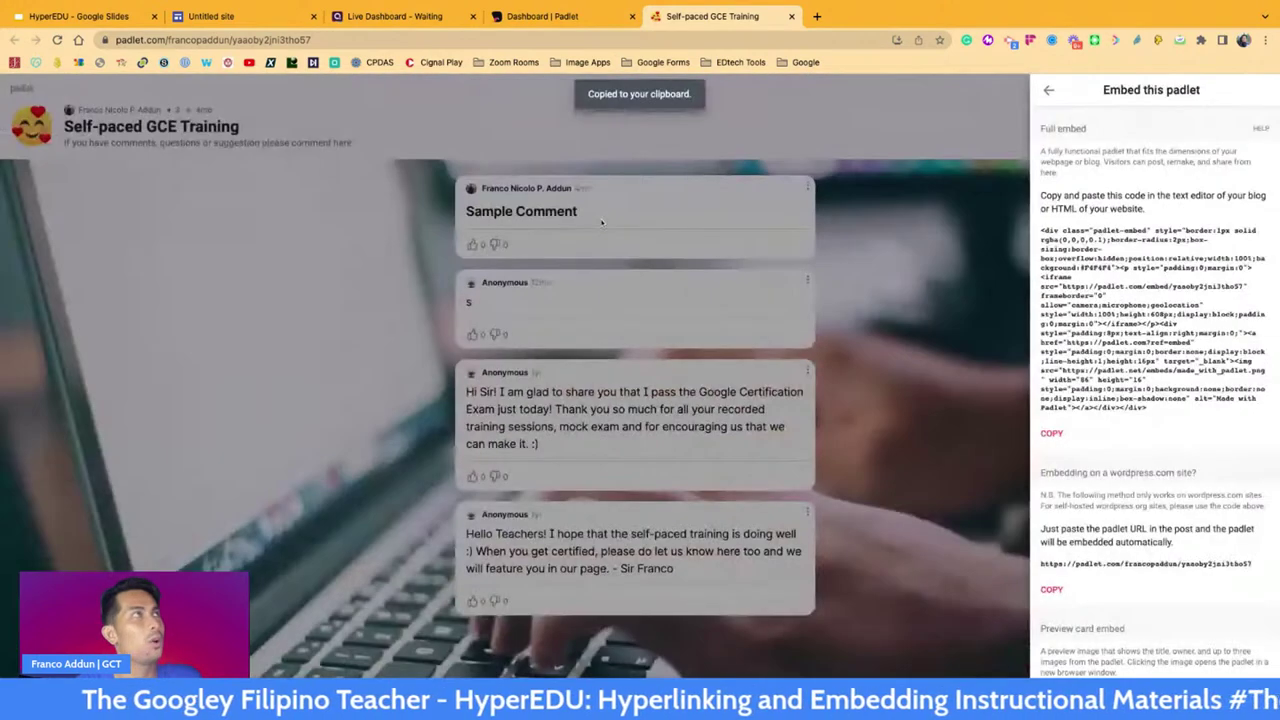
Step: Return to the Google Sites page and insert the copied padlet as an HTML code embed below the Quizizz embed
{"action": "left_click", "coordinate": [240, 16]}
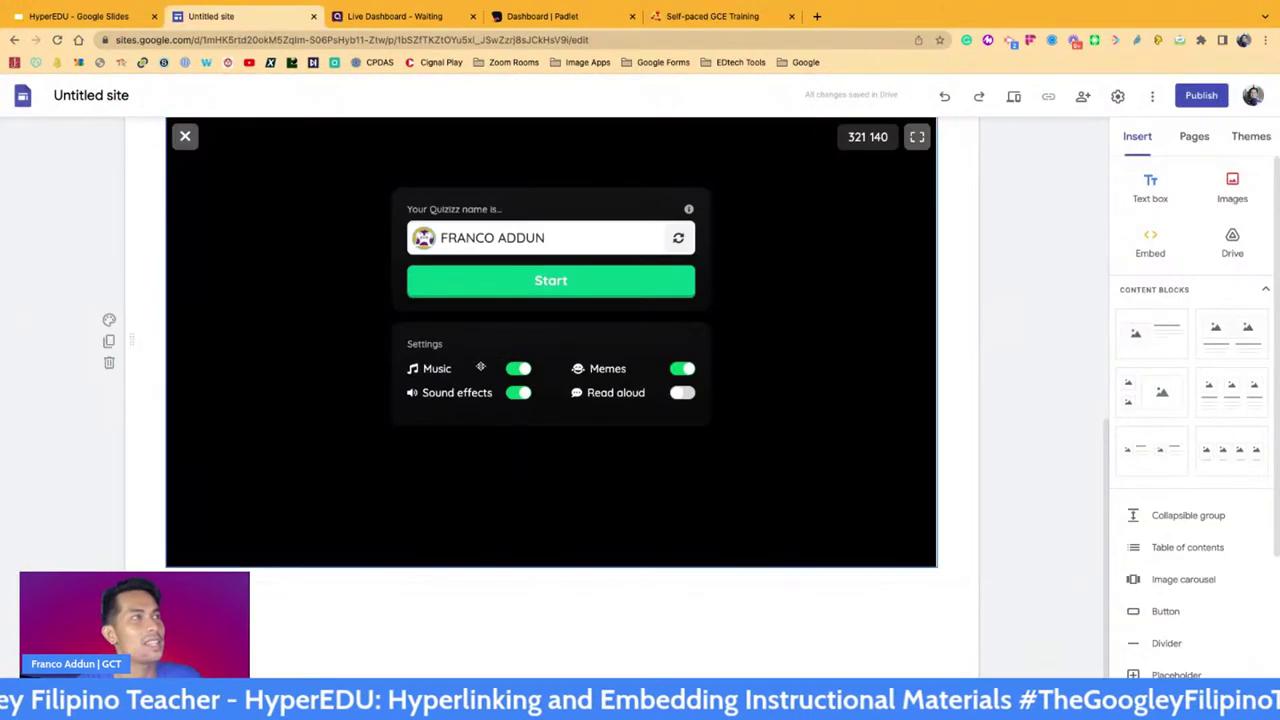
{"action": "double_click", "coordinate": [580, 650]}
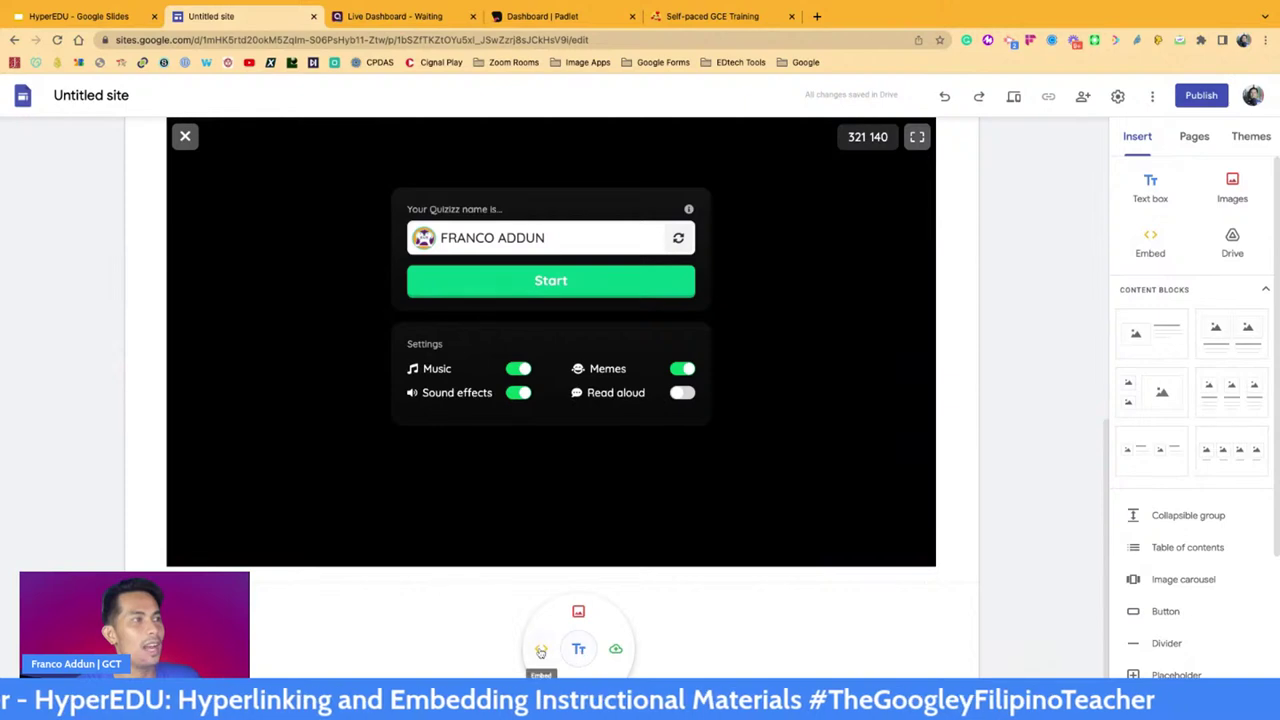
{"action": "left_click", "coordinate": [540, 650]}
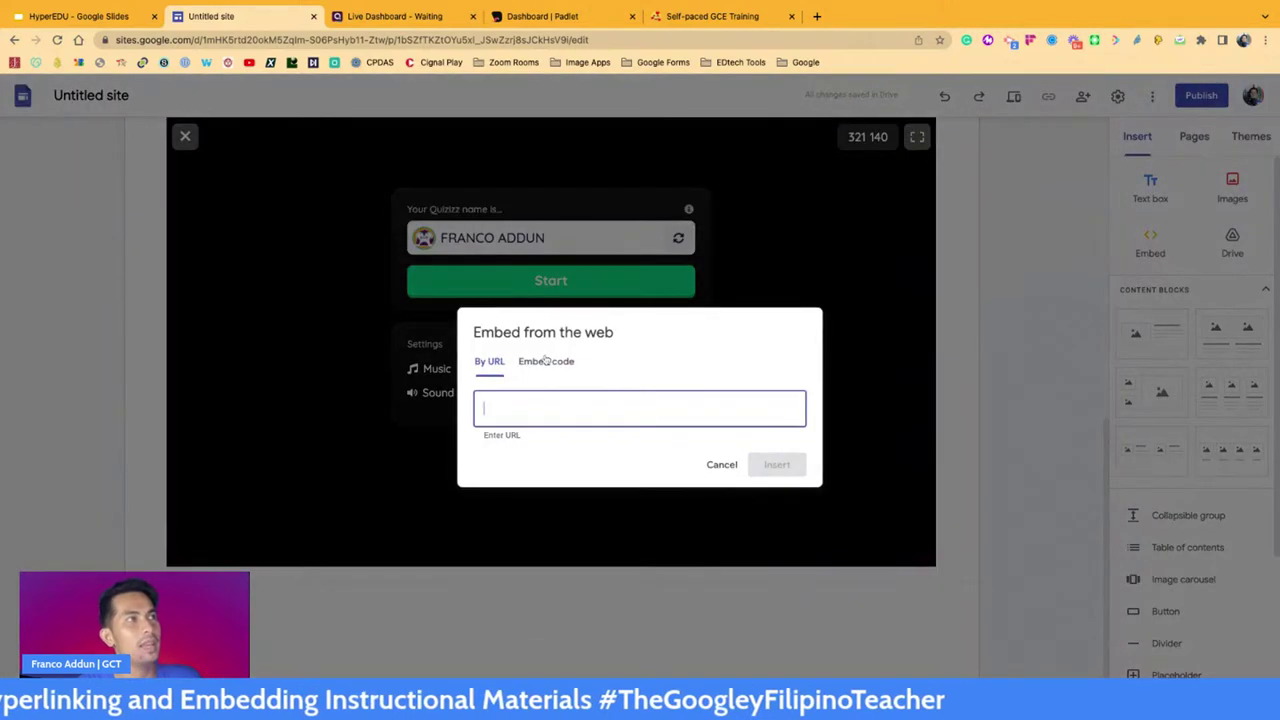
{"action": "scroll", "coordinate": [545, 362], "scroll_direction": "up", "scroll_amount": 5}
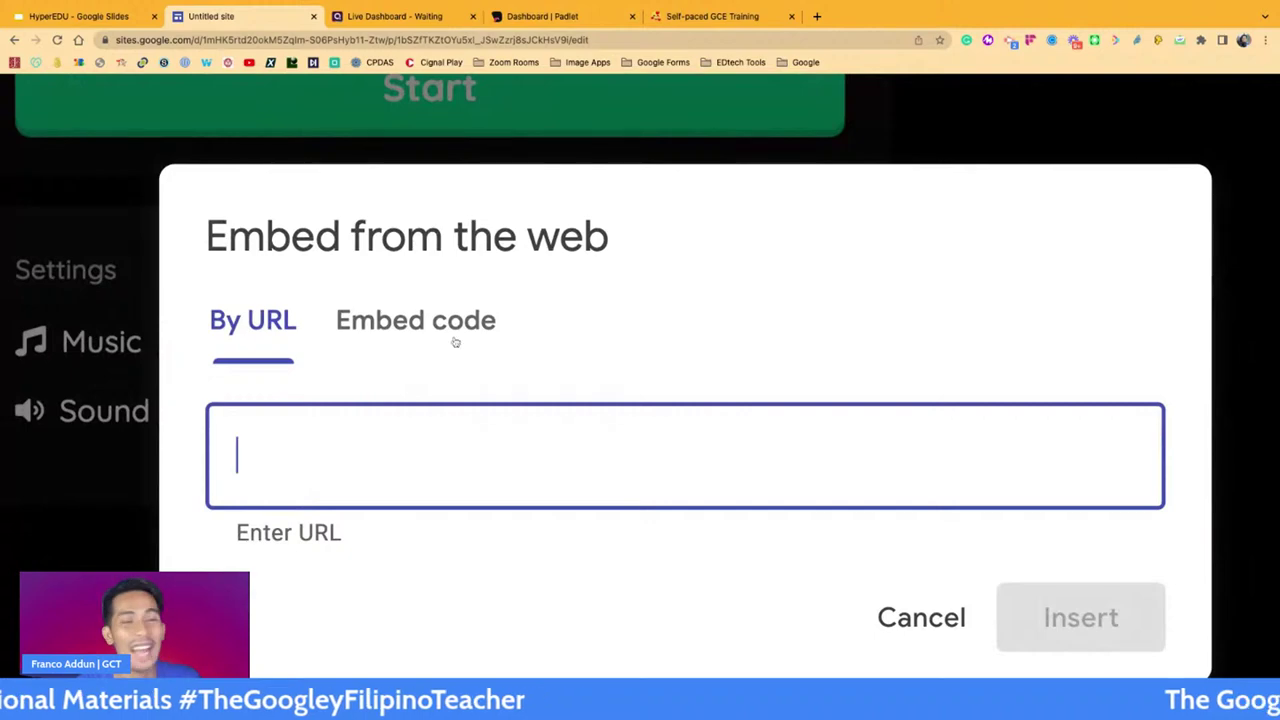
{"action": "left_click", "coordinate": [457, 339]}
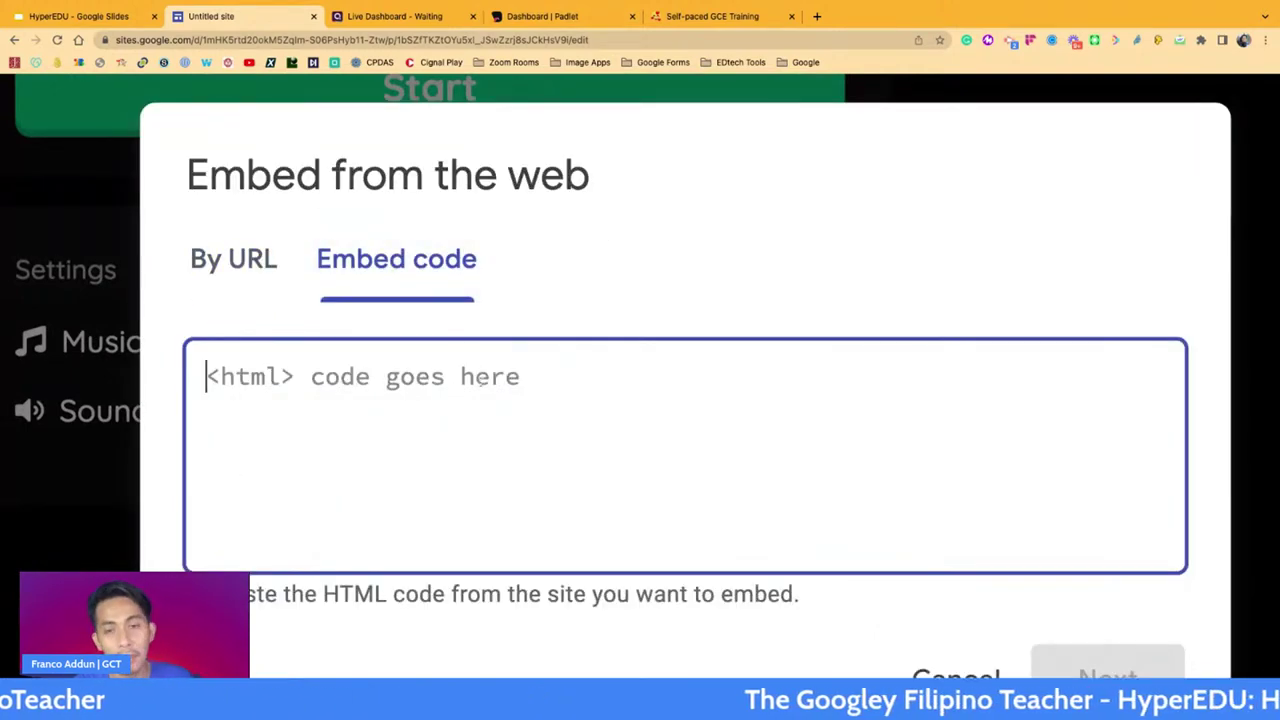
{"action": "key", "text": "super+v"}
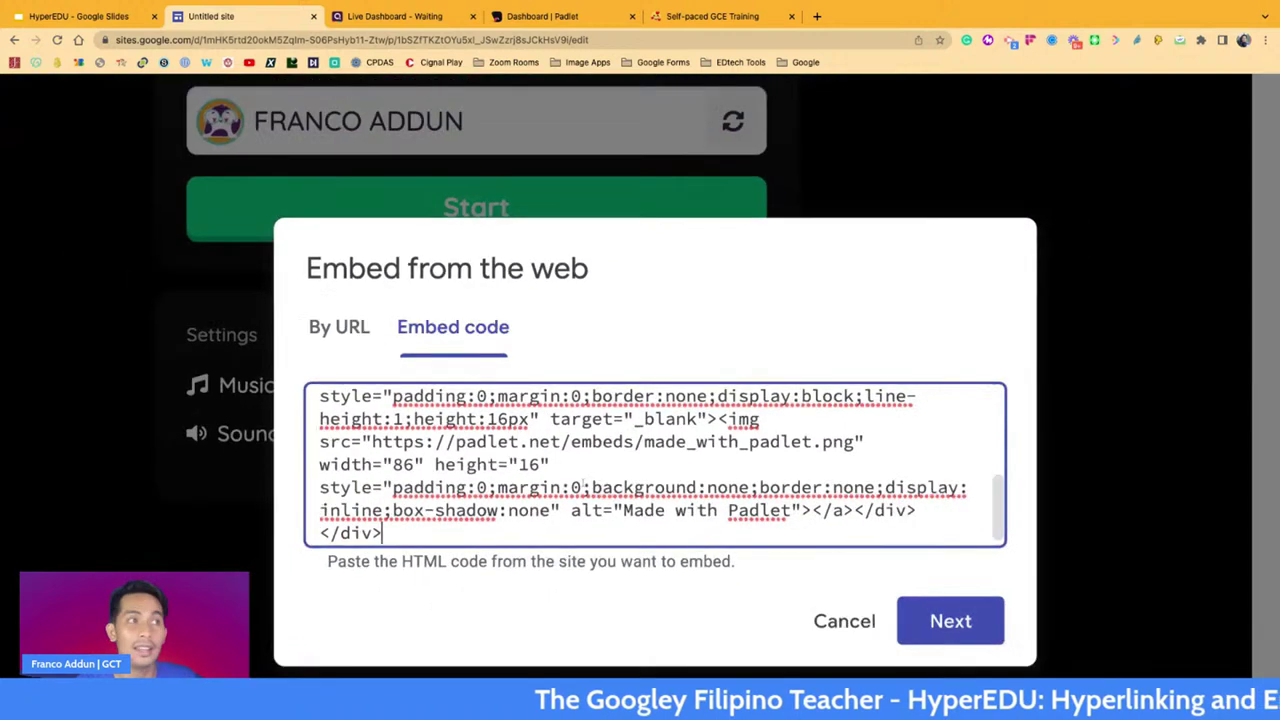
{"action": "left_click", "coordinate": [915, 607]}
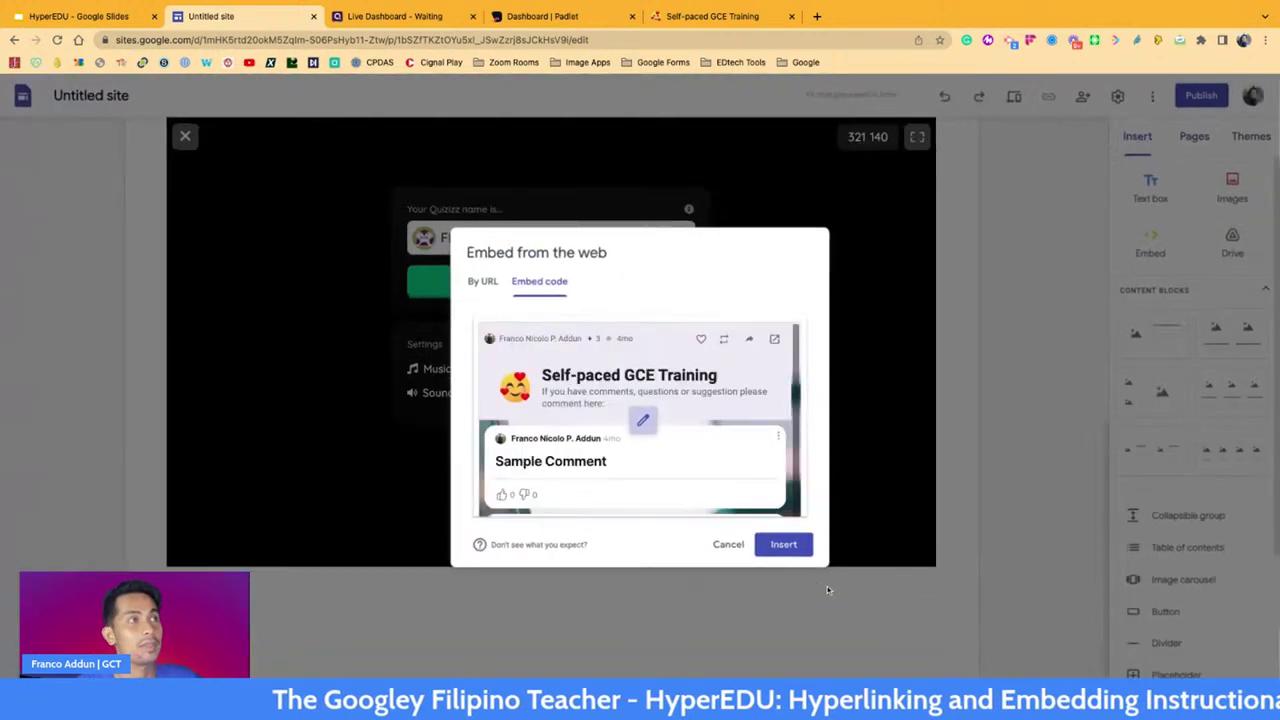
{"action": "left_click", "coordinate": [786, 546]}
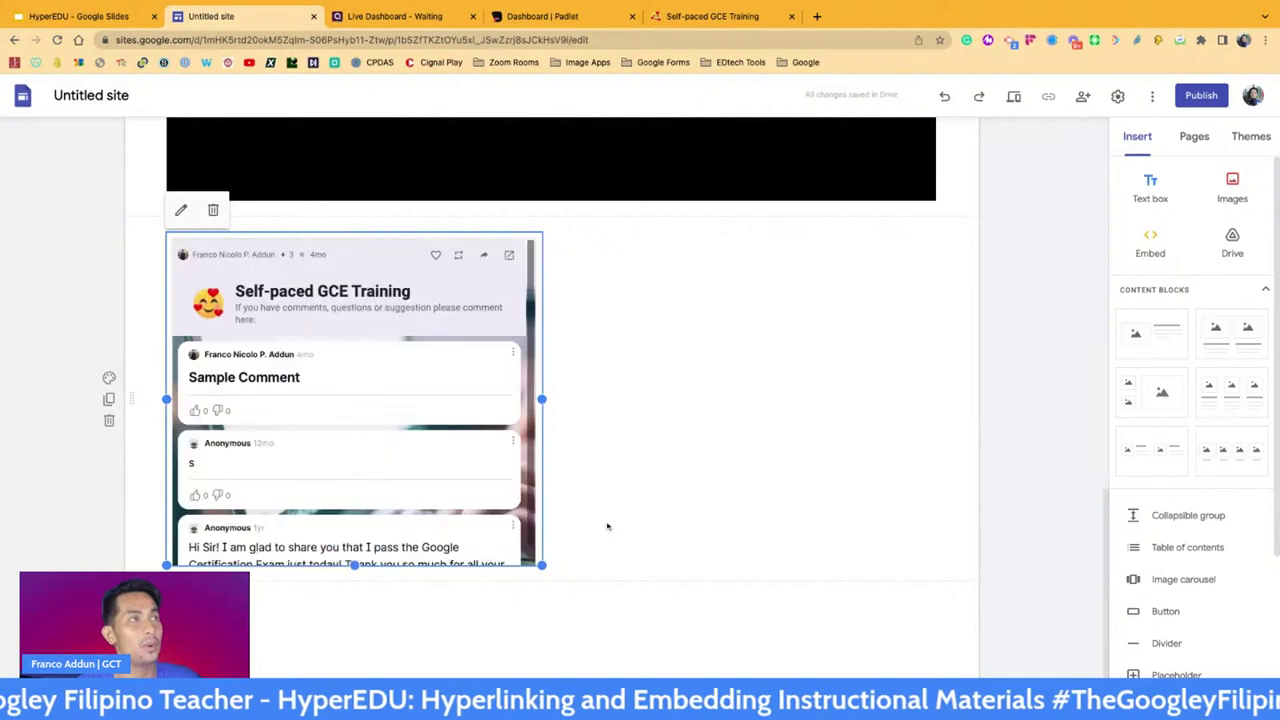
Step: Widen the embedded padlet to the full content width and make it taller
{"action": "left_click_drag", "start_coordinate": [541, 398], "coordinate": [936, 398]}
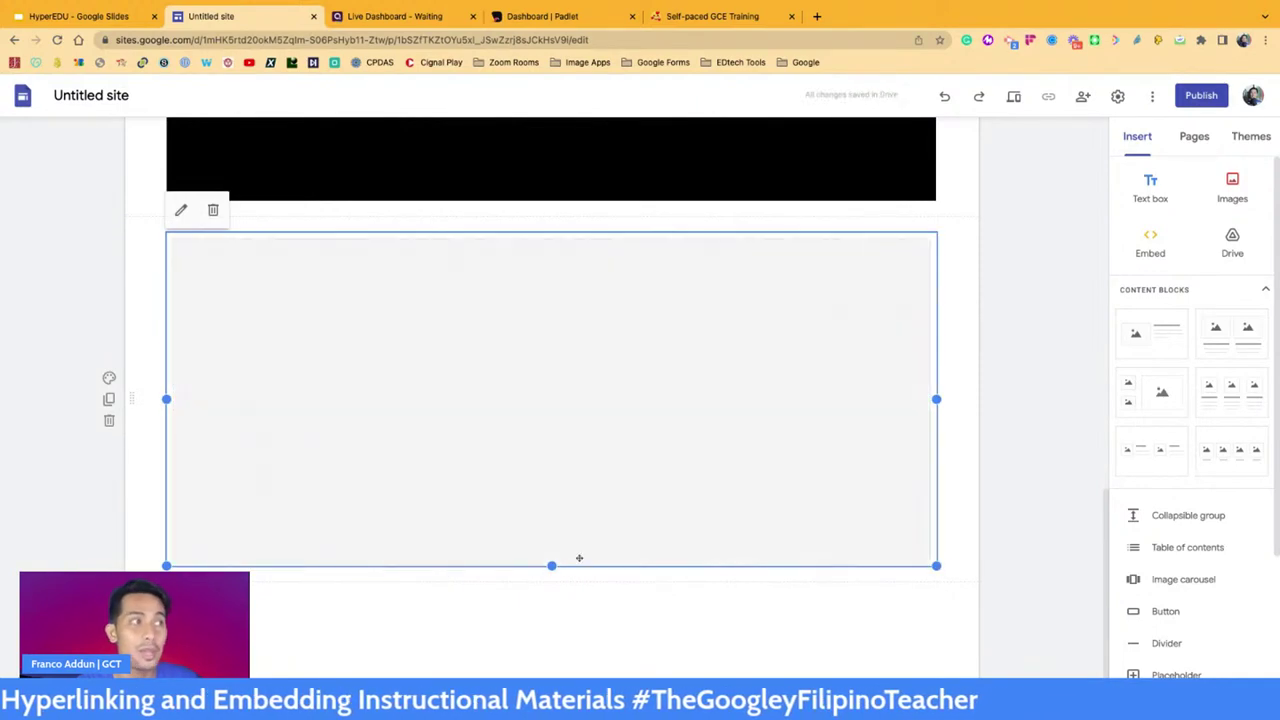
{"action": "left_click_drag", "start_coordinate": [552, 566], "coordinate": [552, 680]}
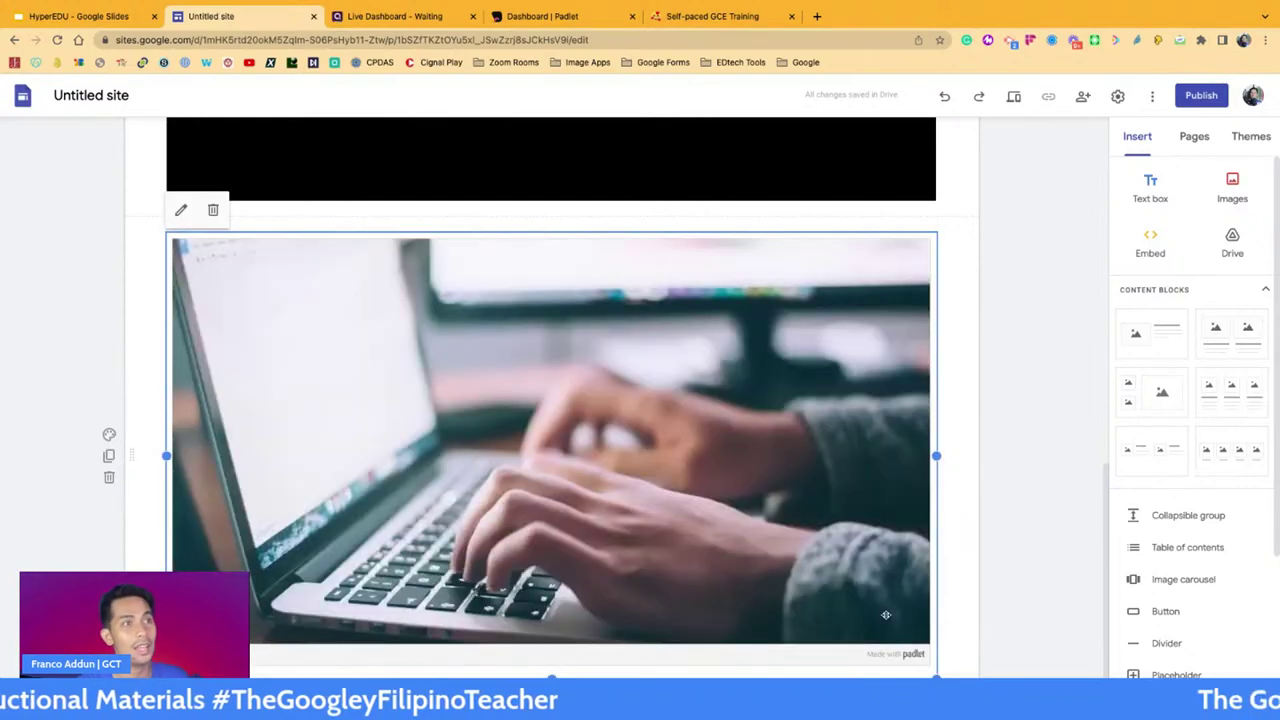
{"action": "scroll", "coordinate": [918, 634], "scroll_direction": "up", "scroll_amount": 5}
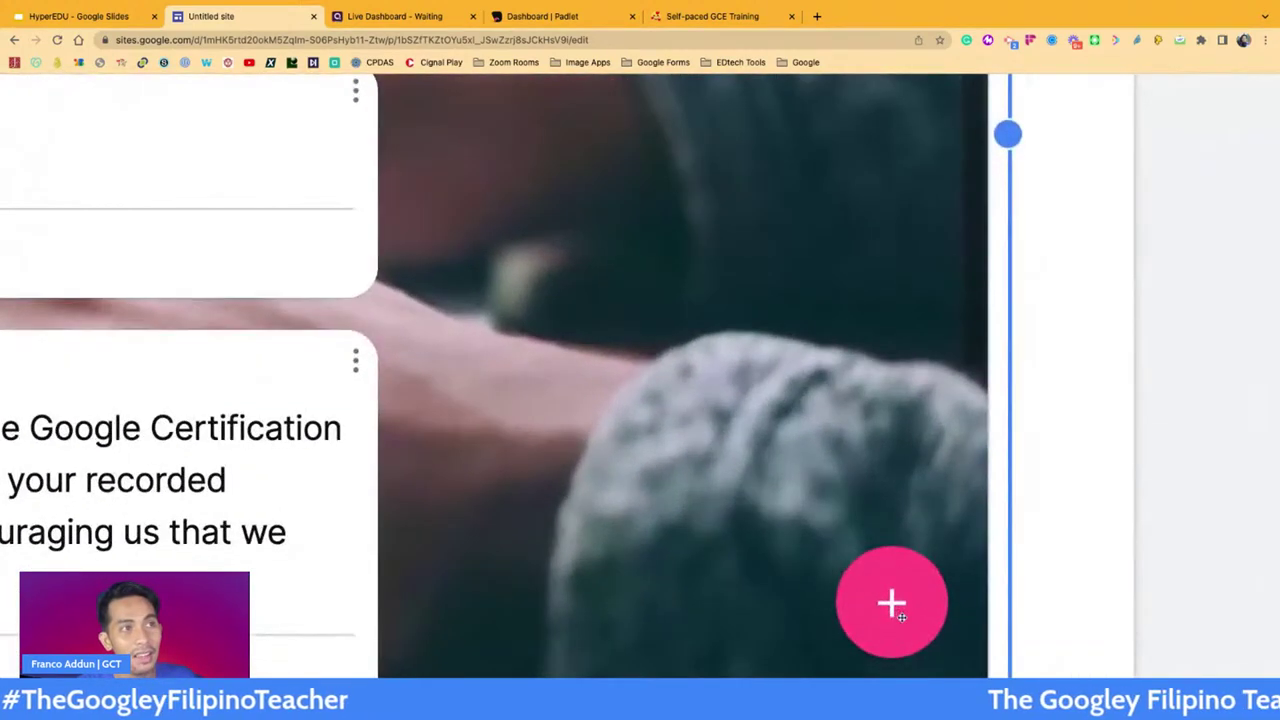
{"action": "scroll", "coordinate": [858, 625], "scroll_direction": "down", "scroll_amount": 5}
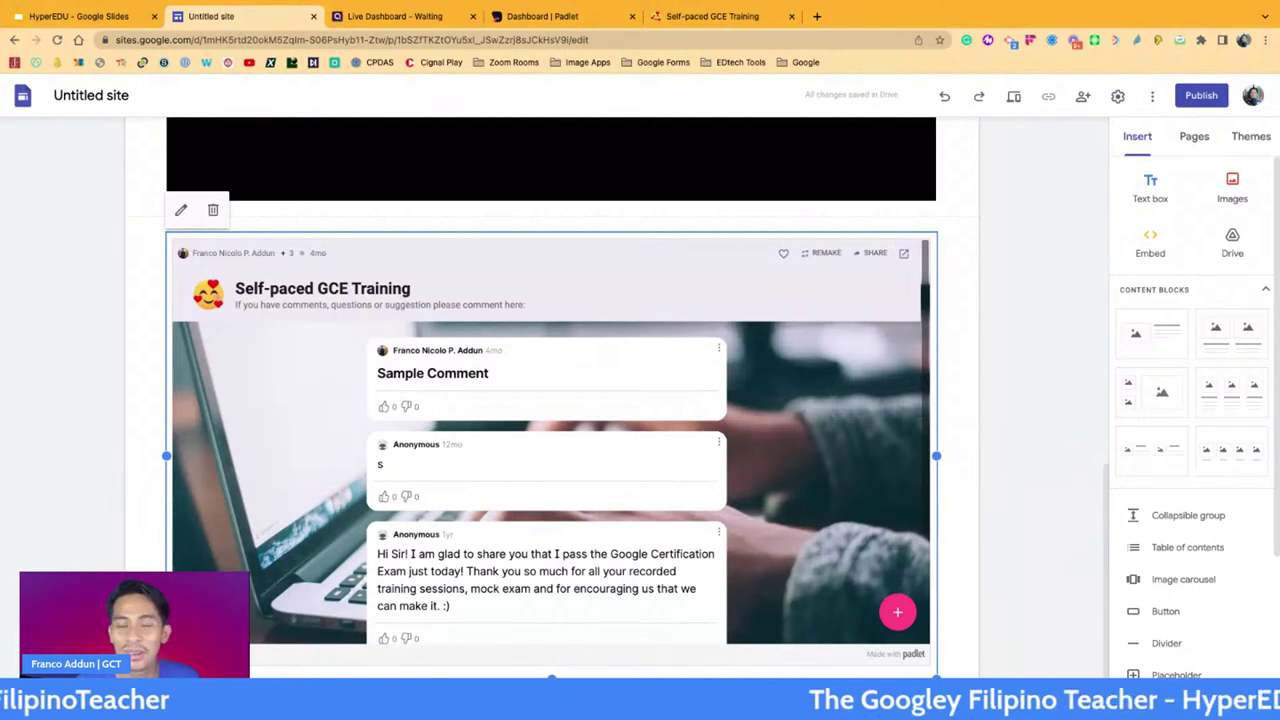
{"action": "scroll", "coordinate": [920, 610], "scroll_direction": "down", "scroll_amount": 1}
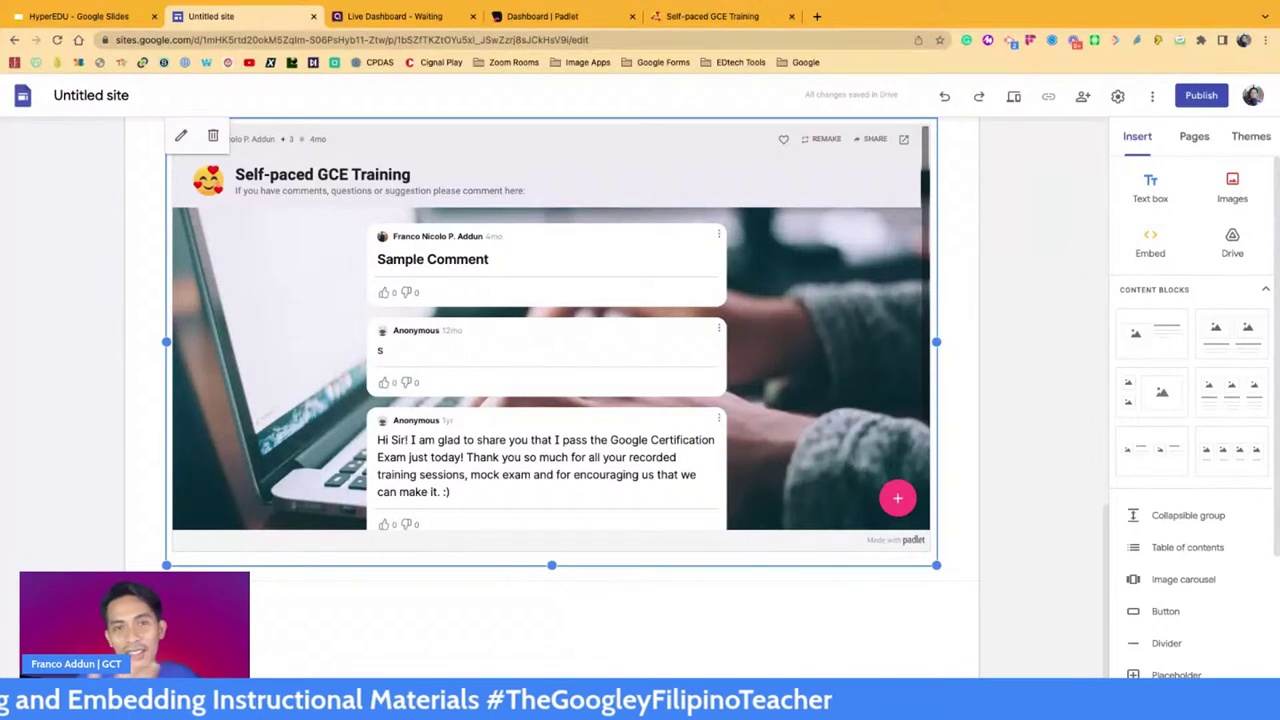
{"action": "left_click", "coordinate": [653, 650]}
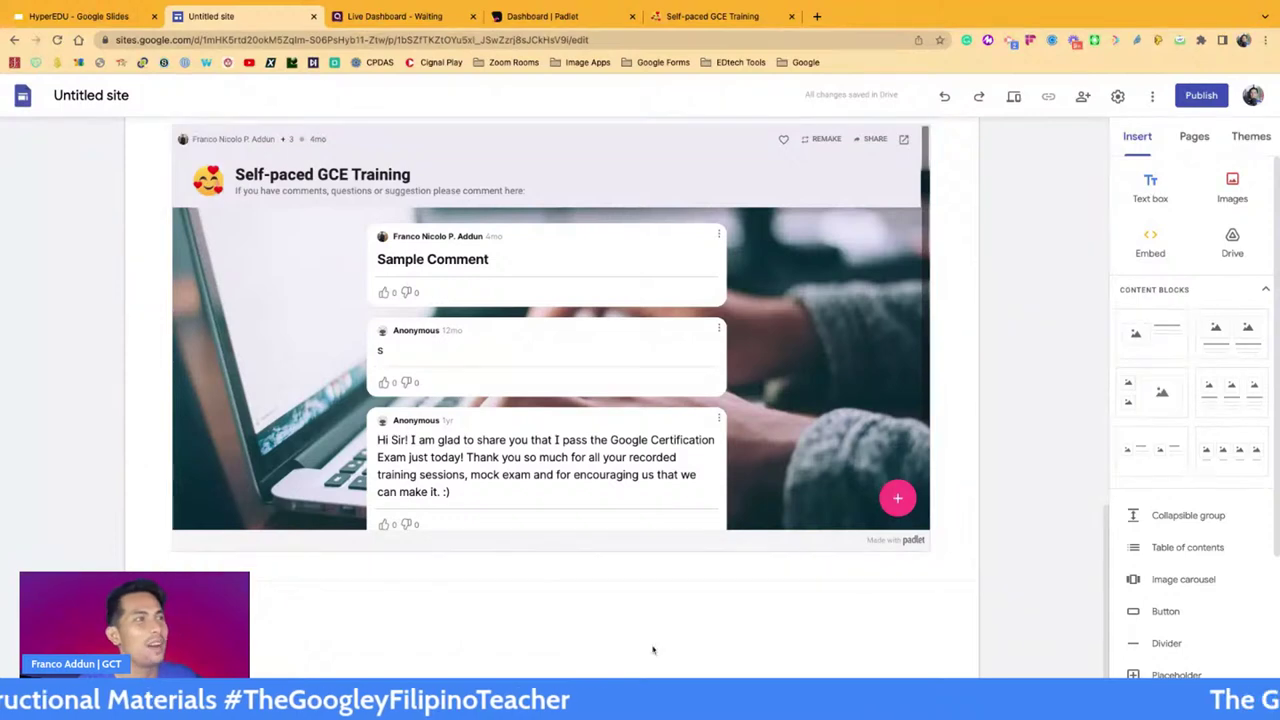
Step: Find Kahoot in a new tab with a web search for "kahoot", log in and open the kahoot library
{"action": "left_click", "coordinate": [817, 16]}
{"action": "type", "text": "kahoot"}
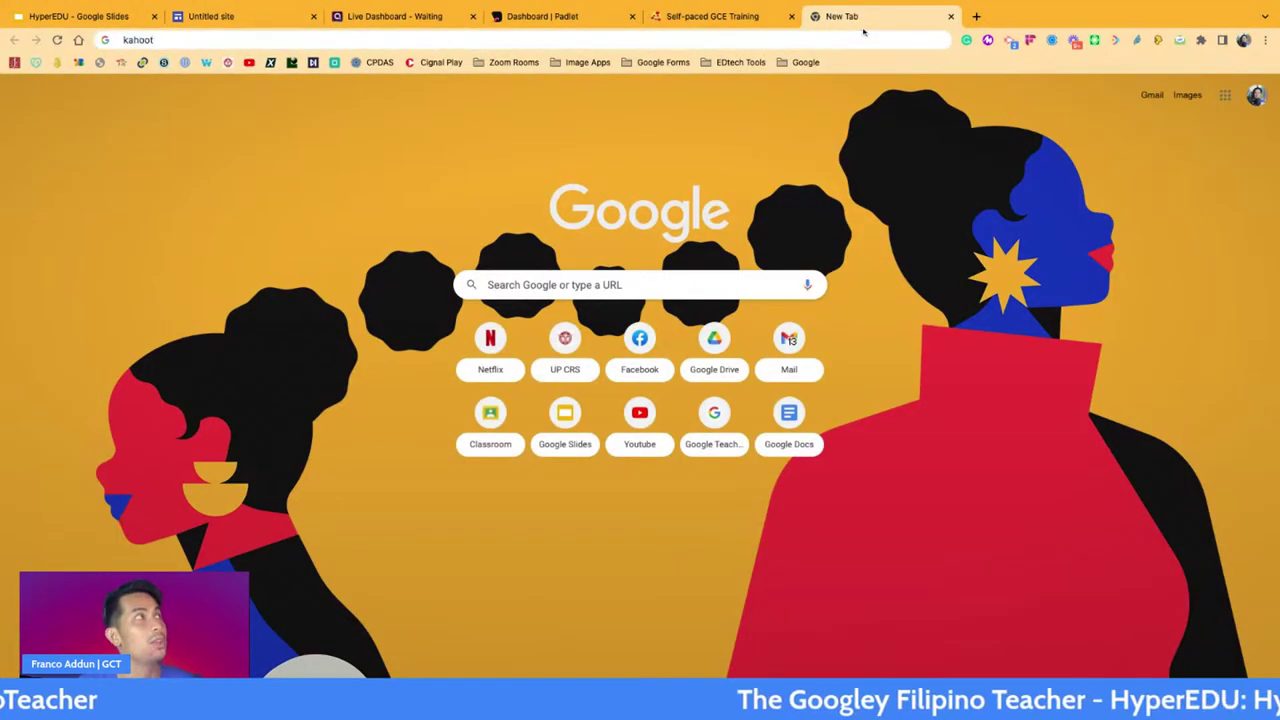
{"action": "key", "text": "Return"}
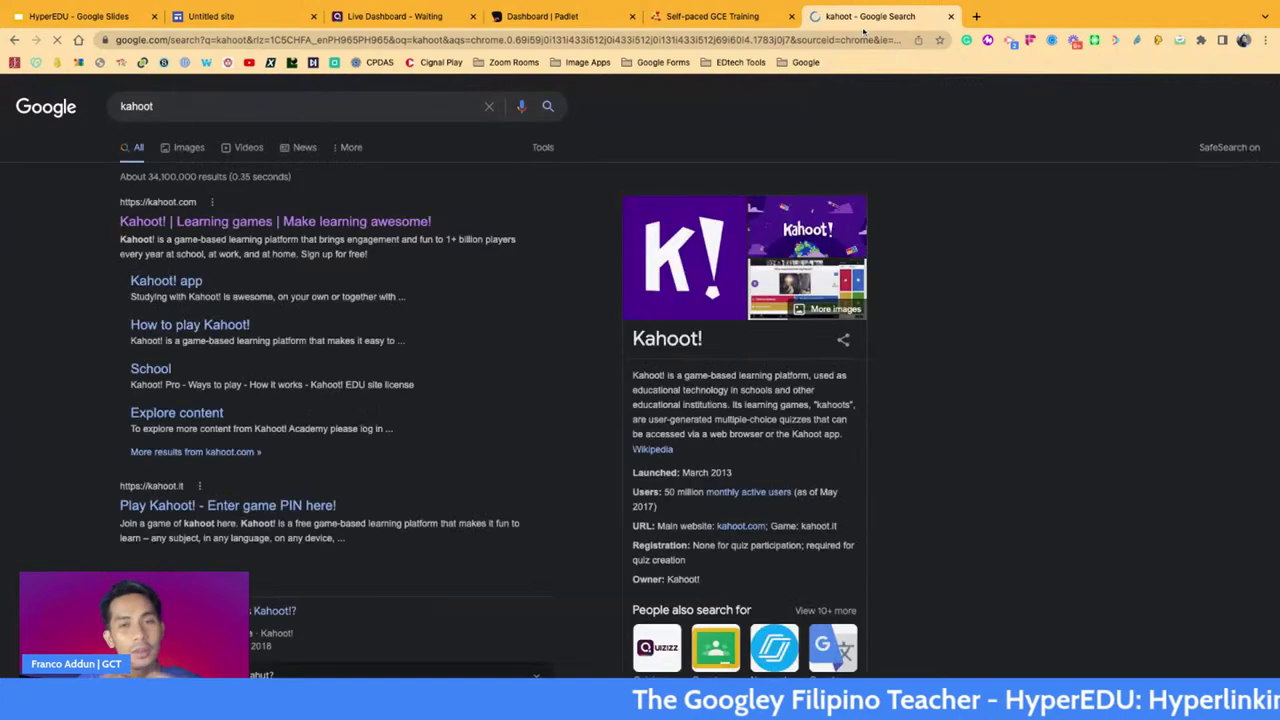
{"action": "left_click", "coordinate": [368, 223]}
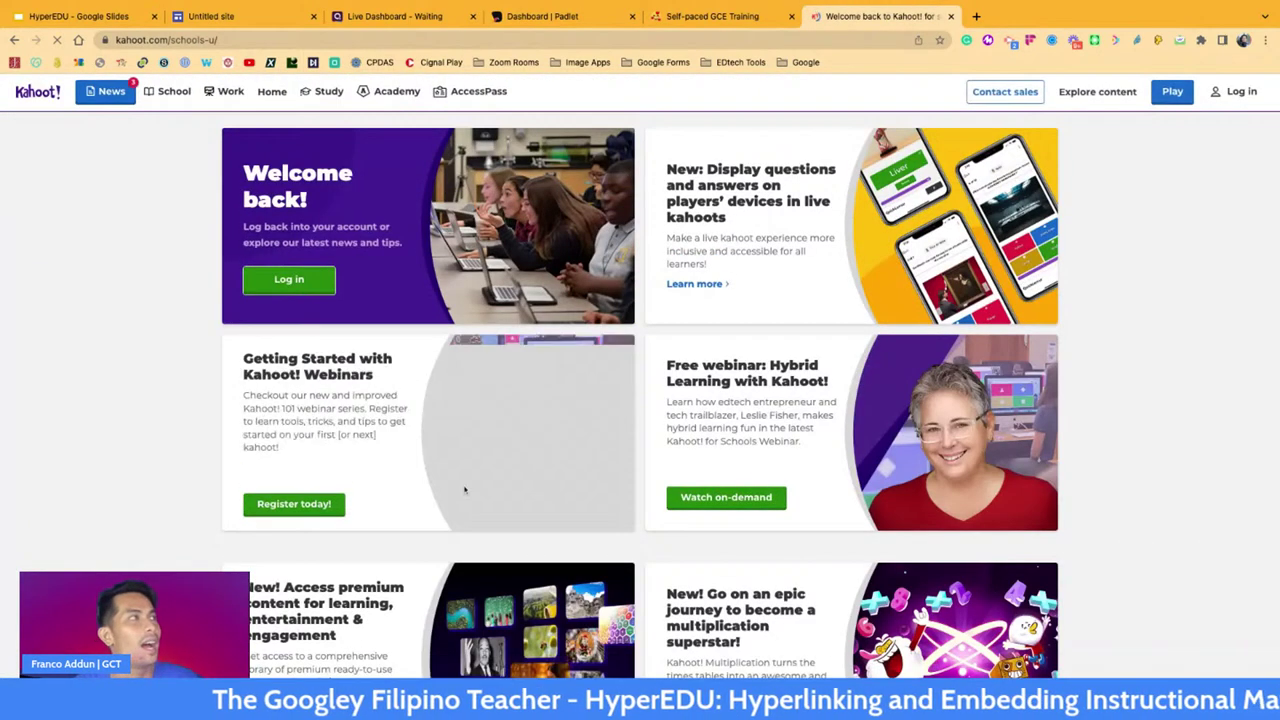
{"action": "left_click", "coordinate": [1236, 93]}
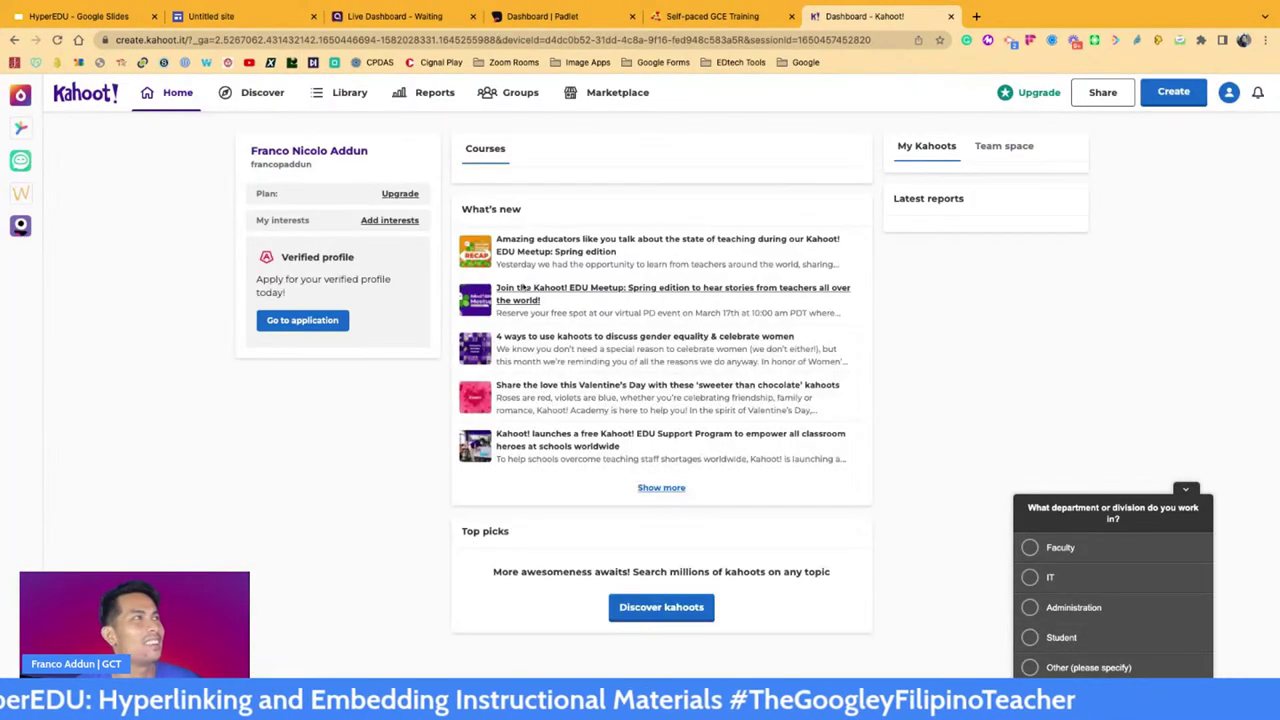
{"action": "left_click", "coordinate": [340, 95]}
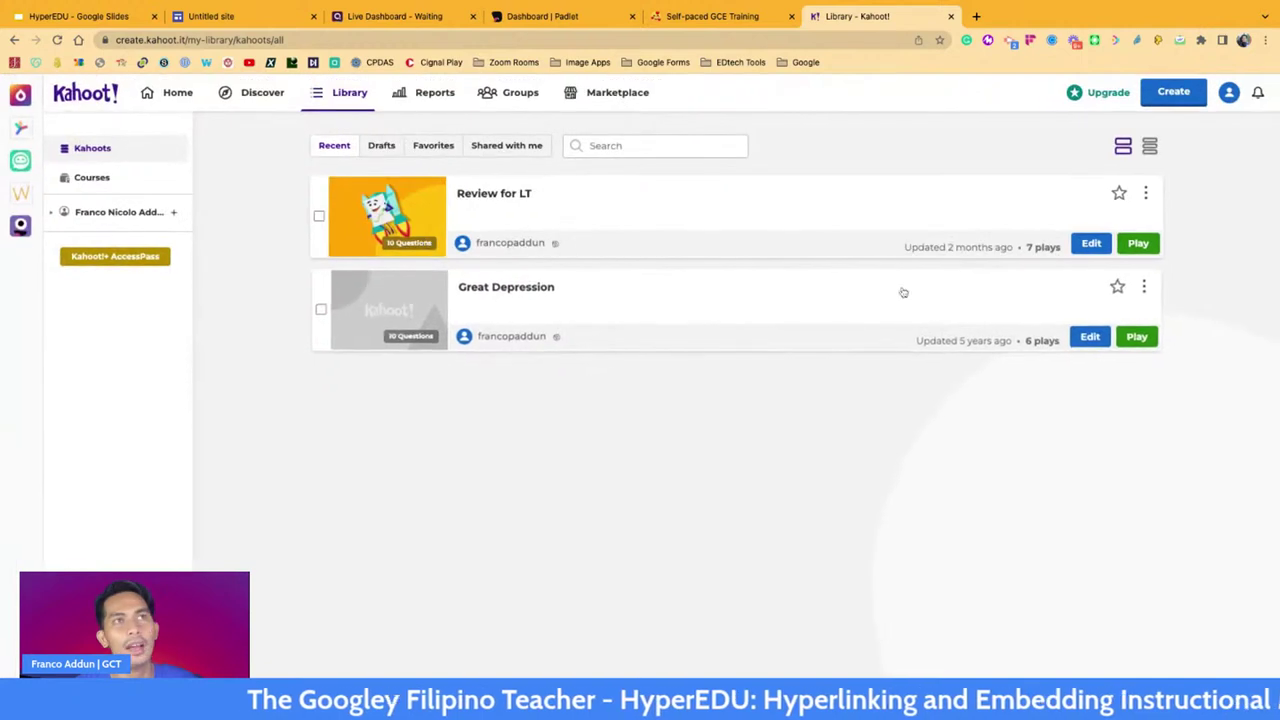
Step: Open the play options for the "Great Depression" kahoot and examine the live, assigned and practice modes
{"action": "left_click", "coordinate": [1139, 338]}
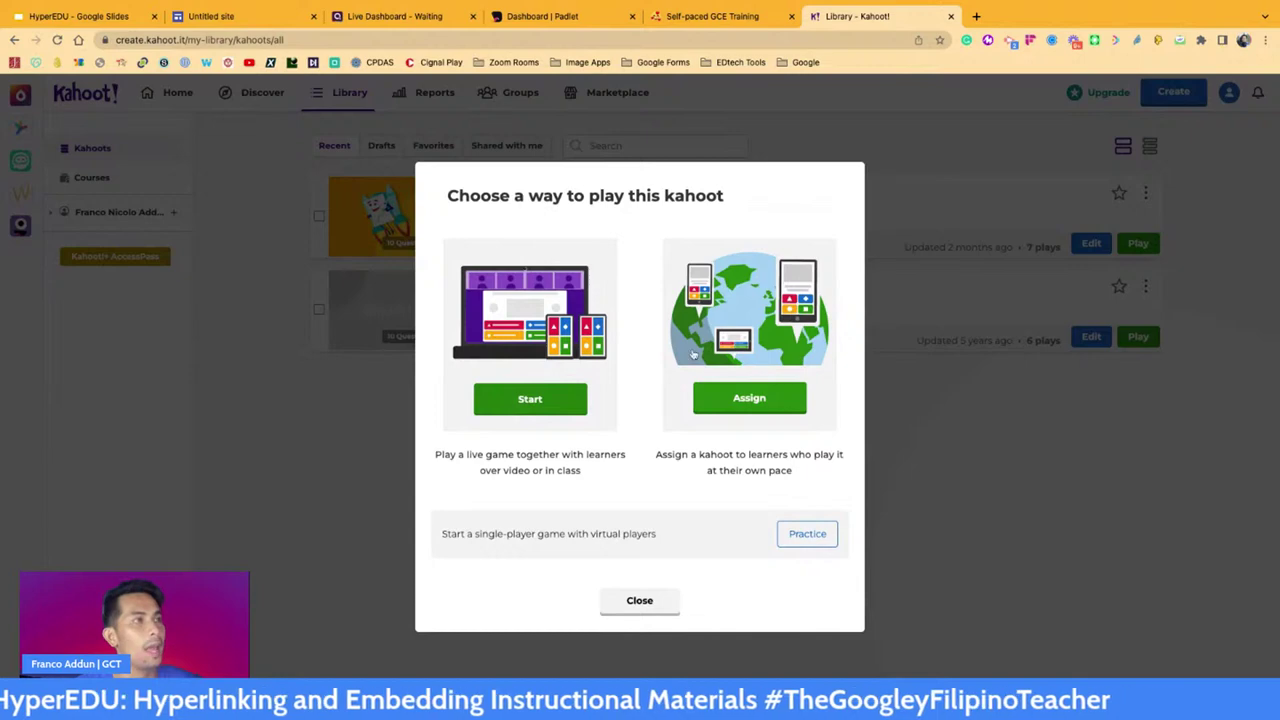
{"action": "key", "text": "ctrl+plus"}
{"action": "key", "text": "ctrl+plus"}
{"action": "key", "text": "ctrl+plus"}
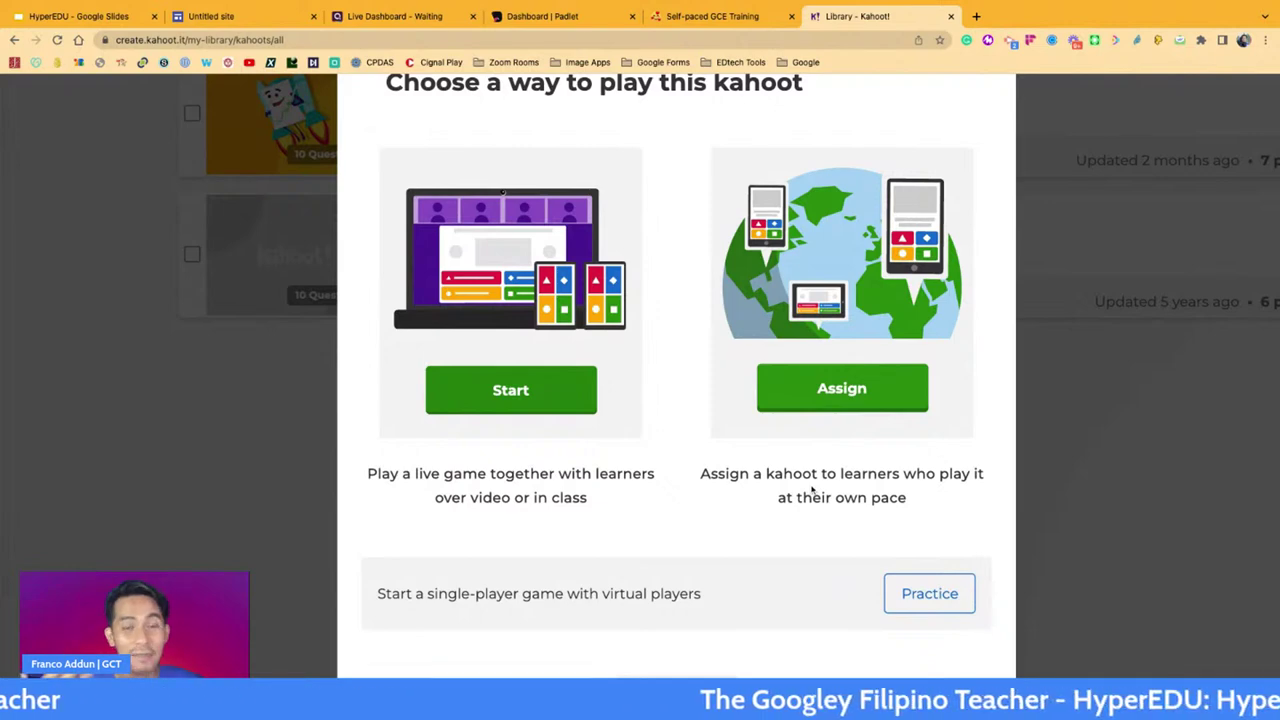
{"action": "scroll", "coordinate": [812, 489], "scroll_direction": "down", "scroll_amount": 2}
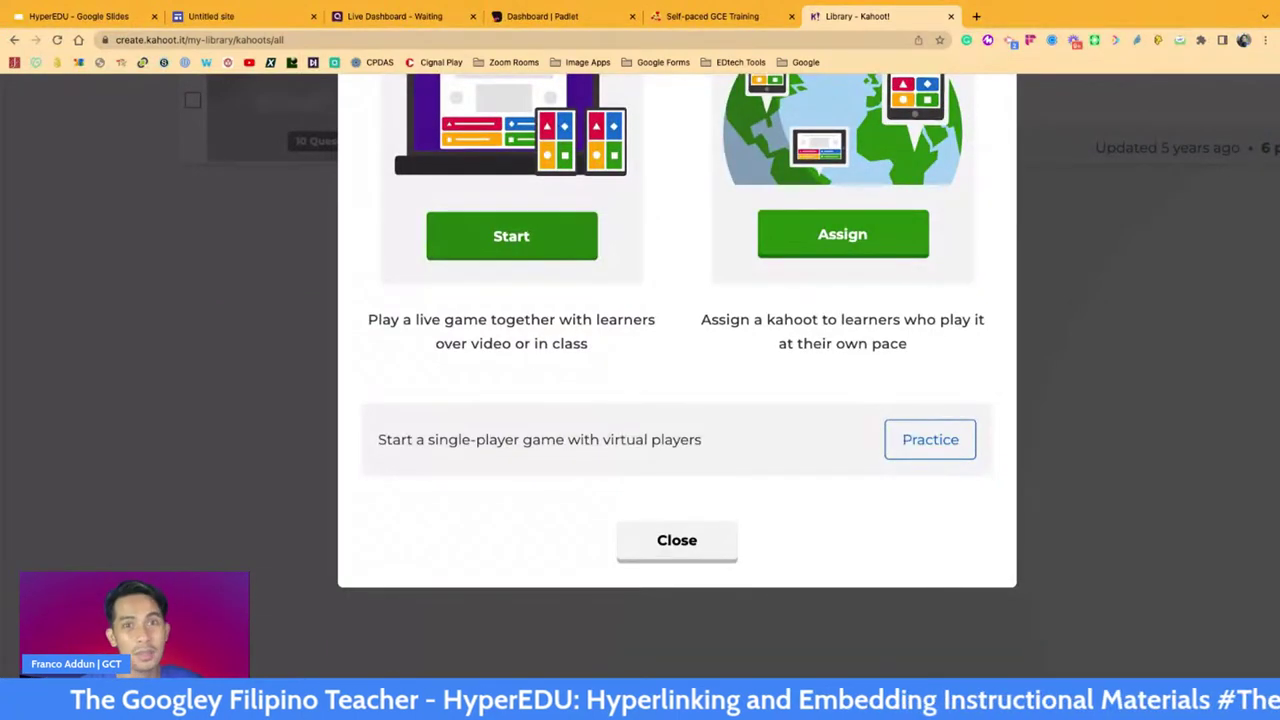
Step: Start a single-player practice game of the "Great Depression" kahoot, copy its link and return to the Google Sites page
{"action": "key", "text": "super+minus"}
{"action": "key", "text": "super+minus"}
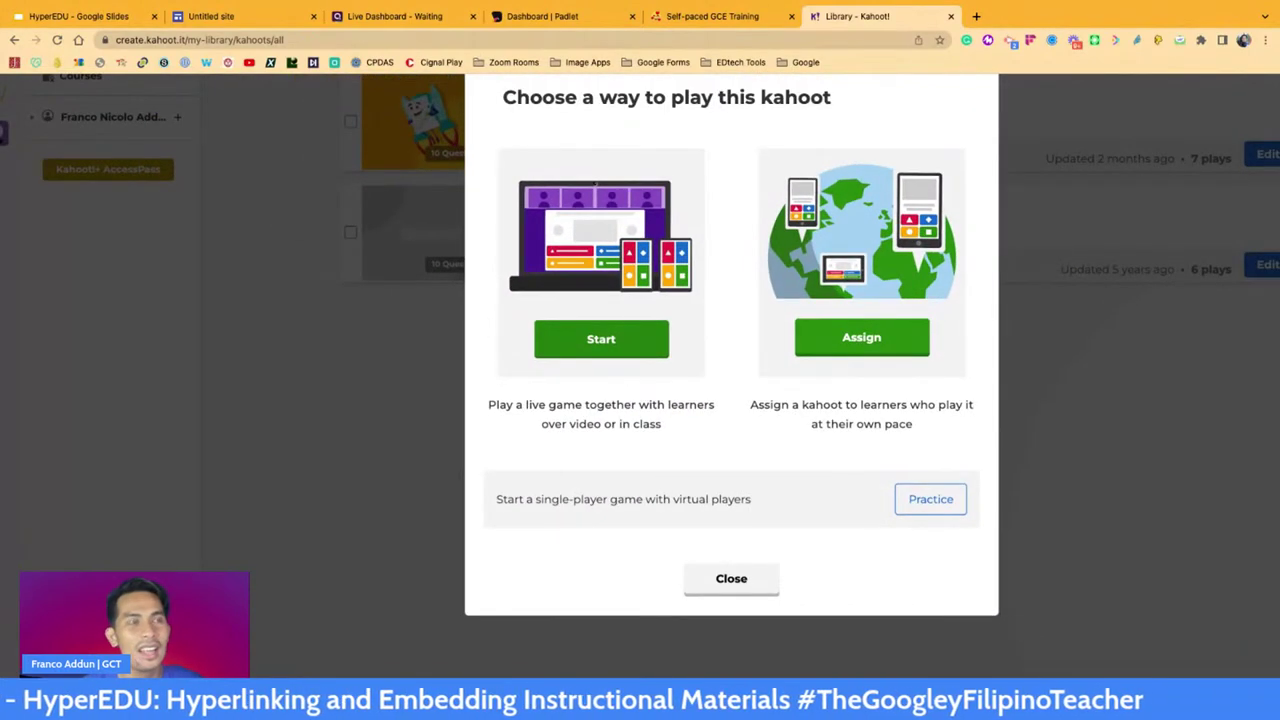
{"action": "left_click", "coordinate": [931, 499]}
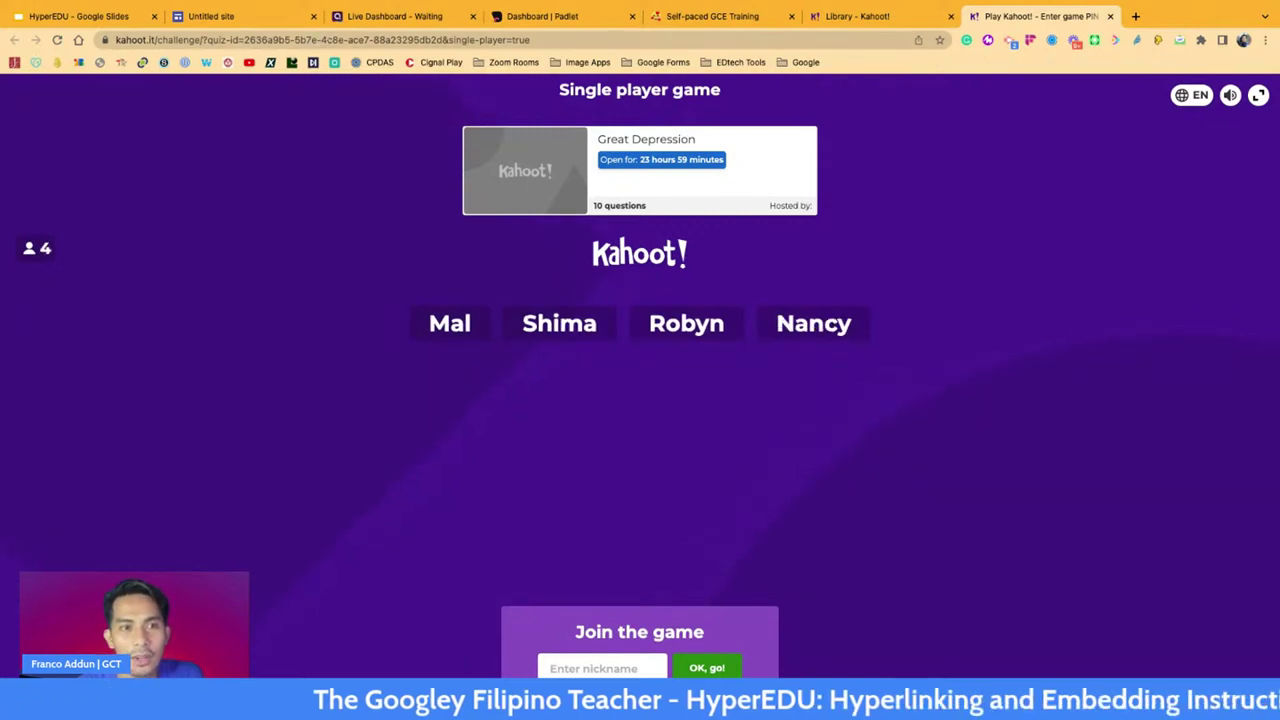
{"action": "left_click", "coordinate": [320, 40]}
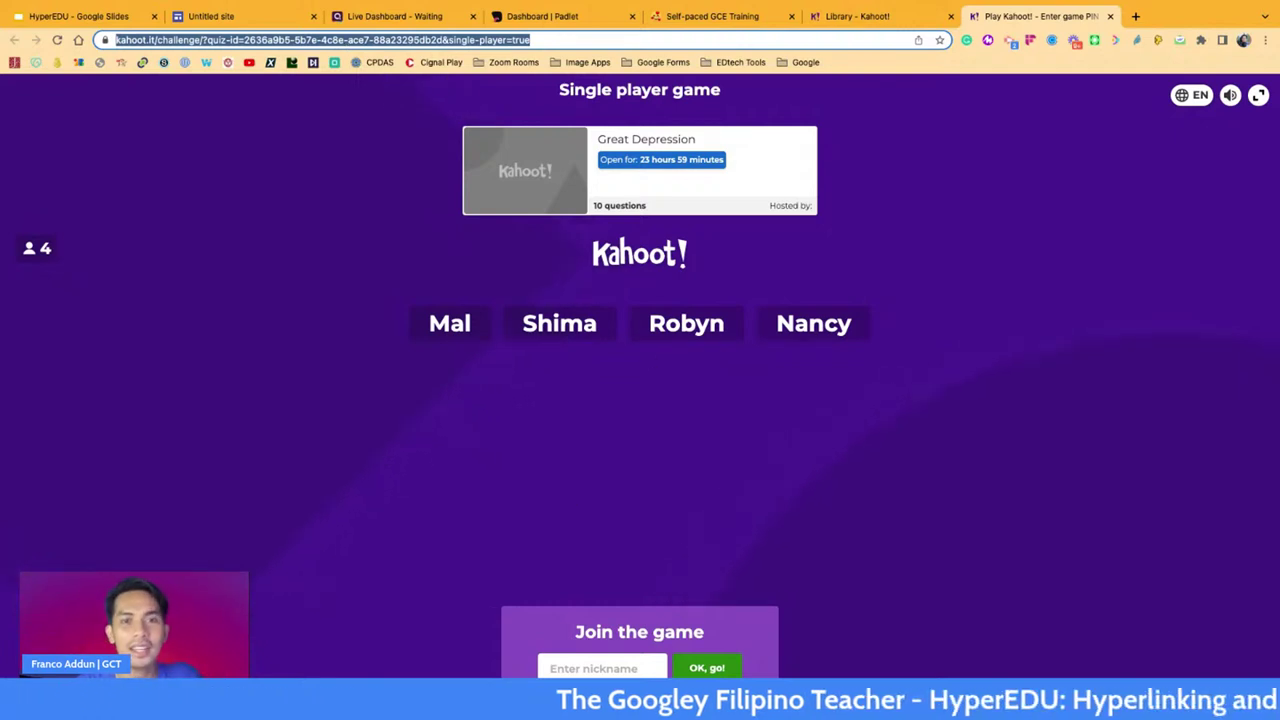
{"action": "key", "text": "super+Tab"}
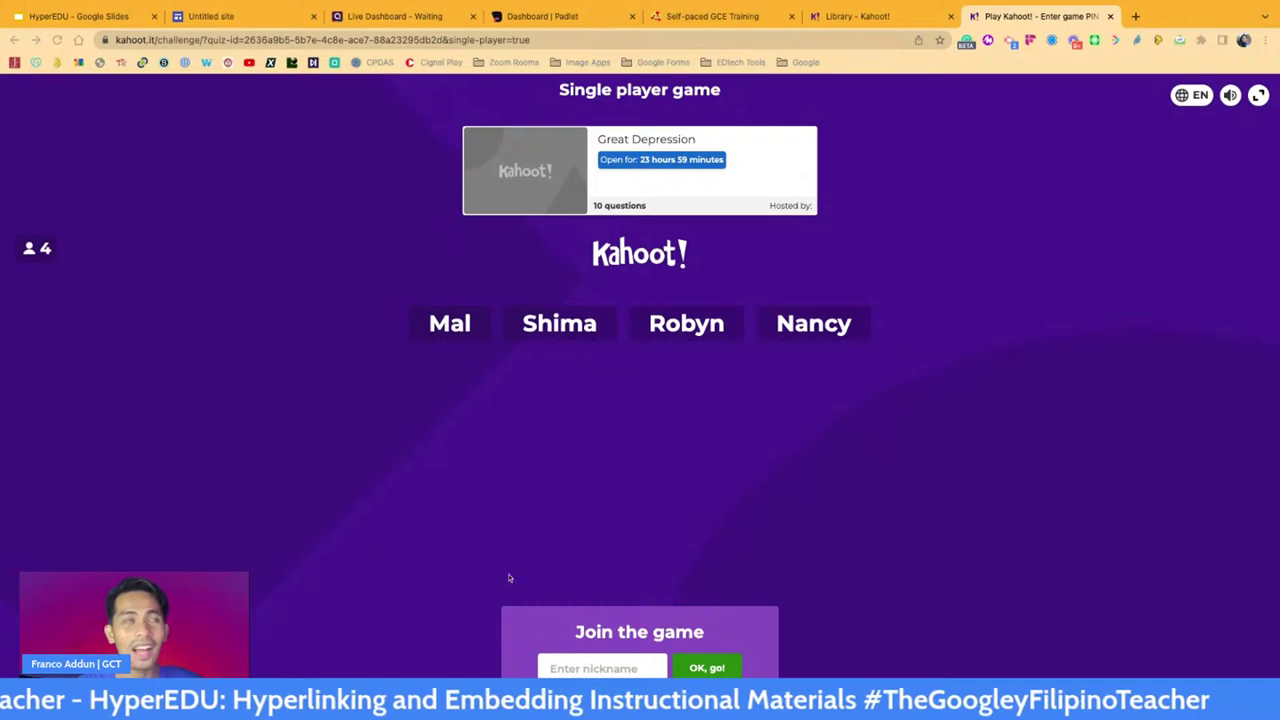
{"action": "left_click", "coordinate": [242, 18]}
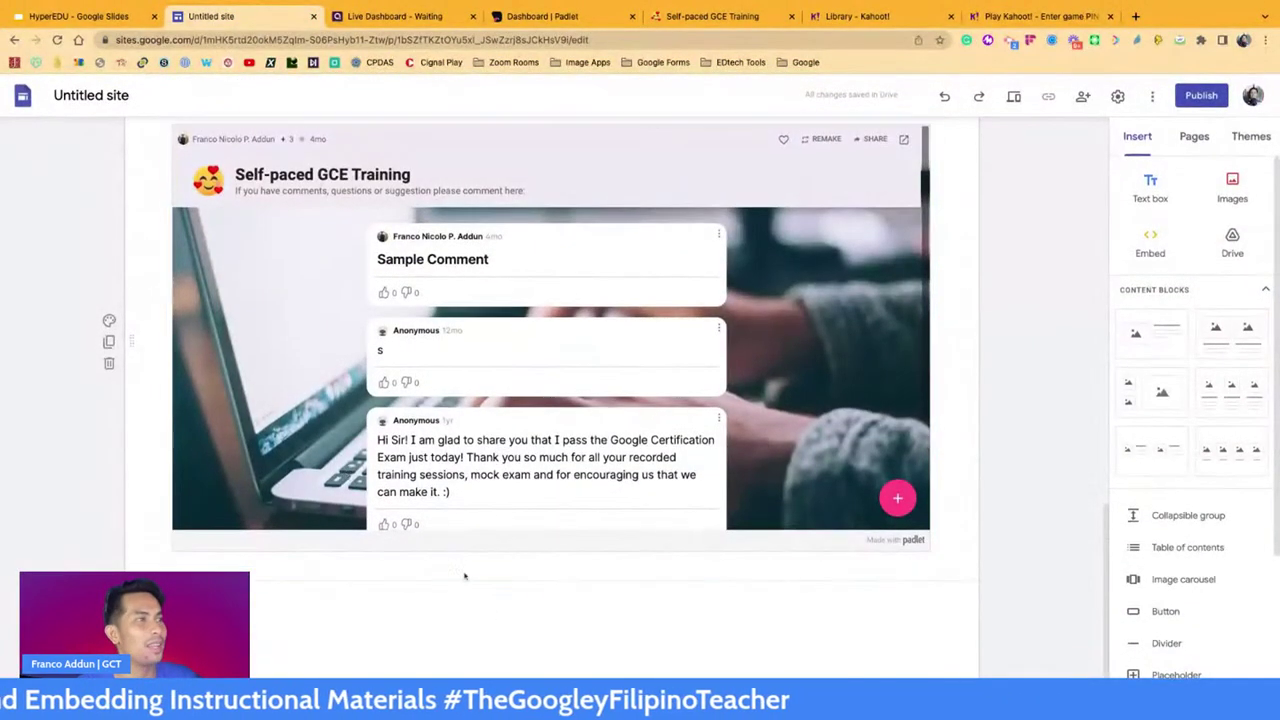
Step: Try an HTML code embed below the padlet, using an iframe with 100% width and height and the kahoot practice link as src
{"action": "double_click", "coordinate": [535, 630]}
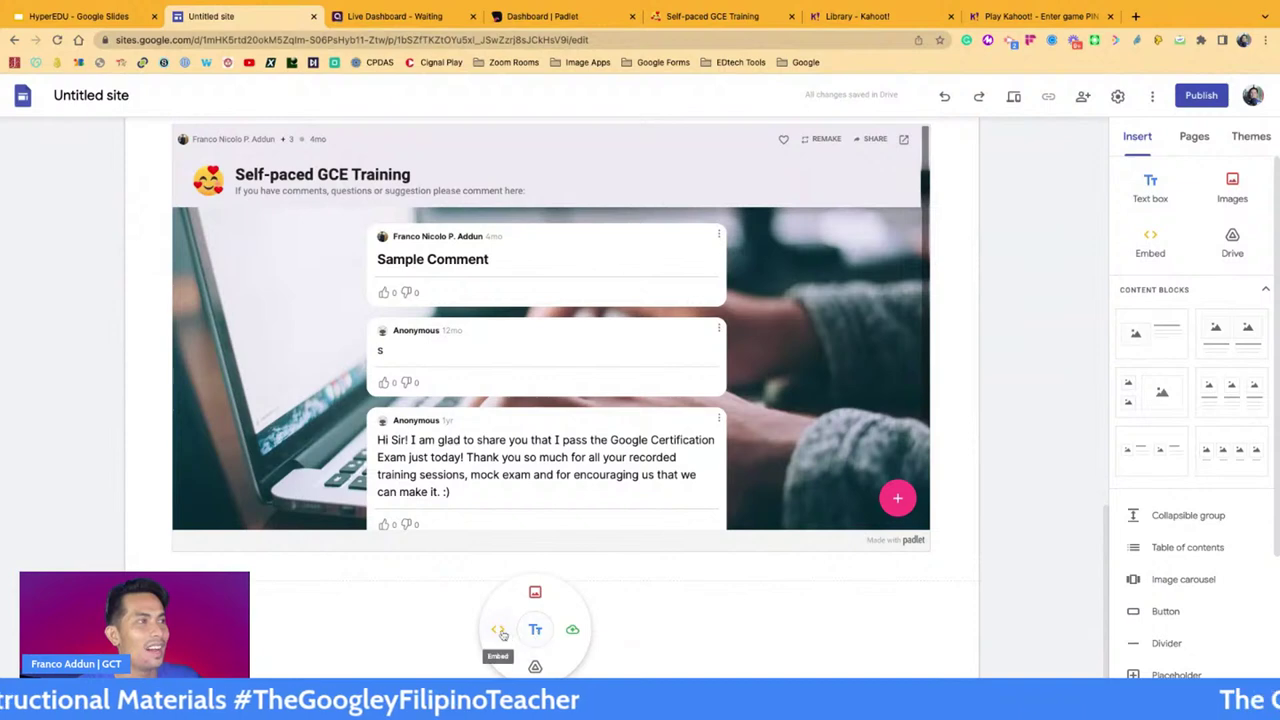
{"action": "left_click", "coordinate": [502, 632]}
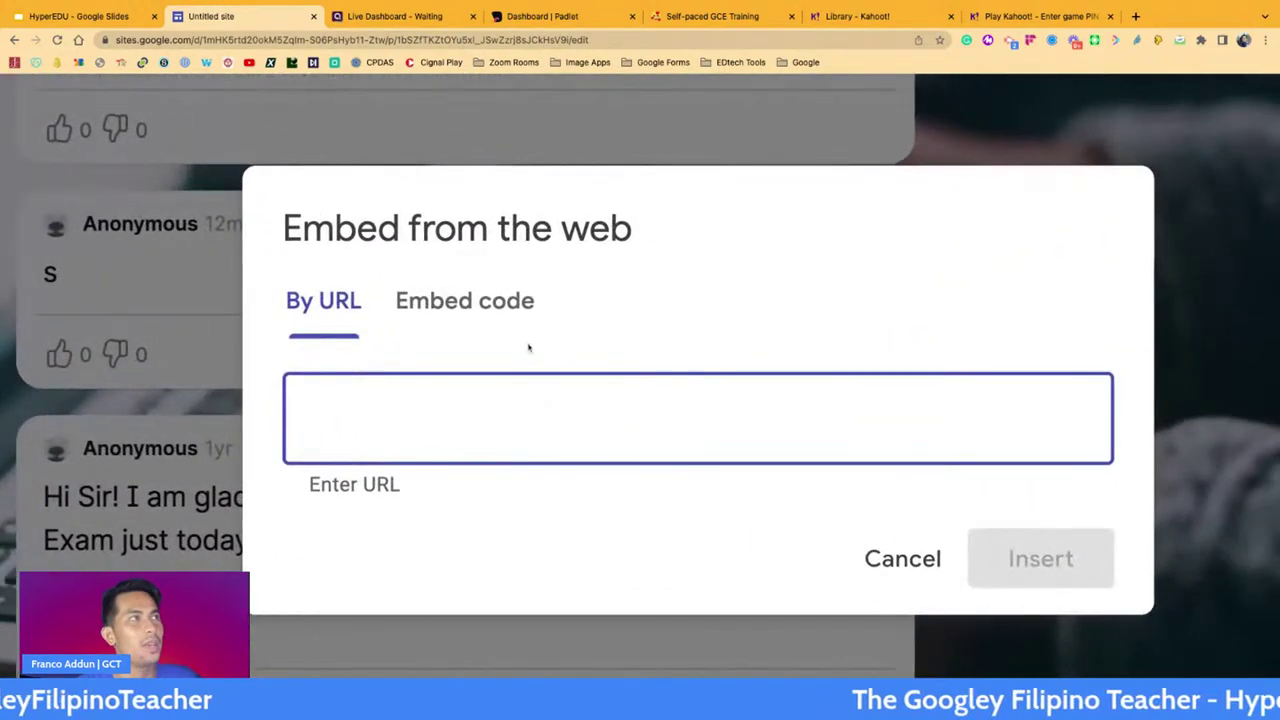
{"action": "left_click", "coordinate": [498, 308]}
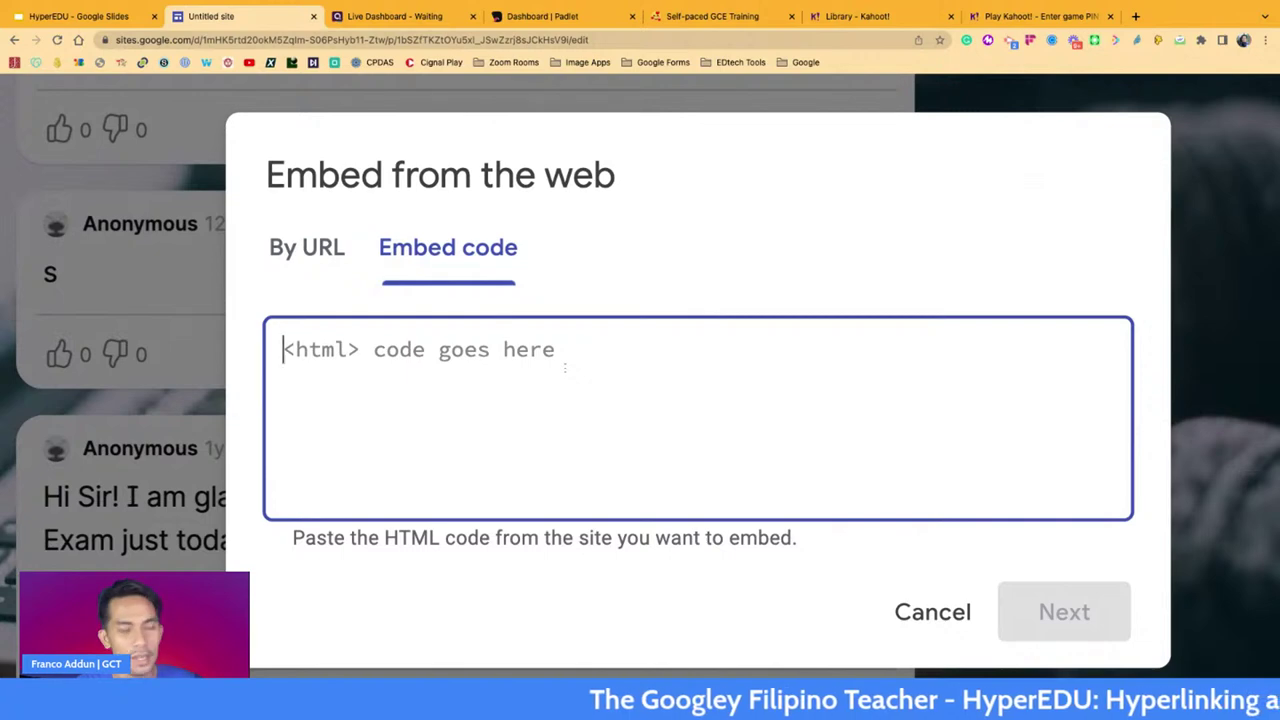
{"action": "type", "text": "<iframe width=\"100%\" height=\"100%\"src=\"https://kahoot.it/challenge/?quiz-id=2636a9b5-5b7e-4c8e-ace7-88a23295db2d&single-player=true\"></iframe>"}
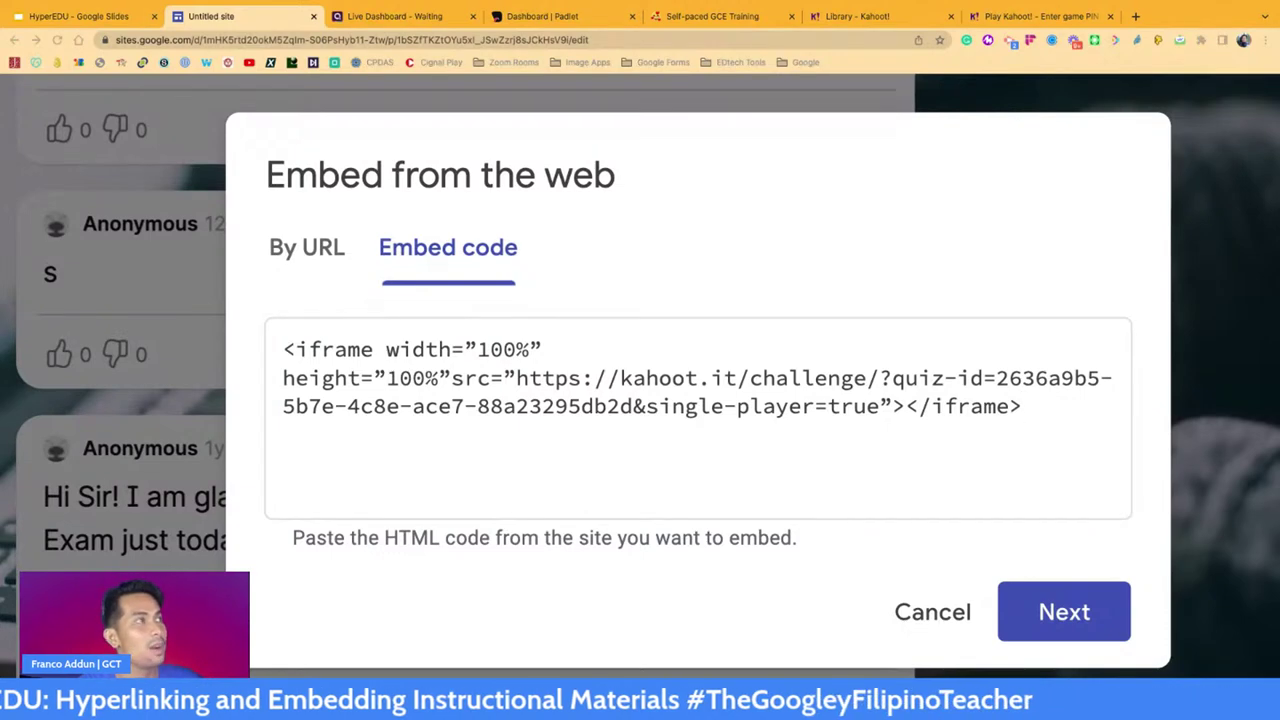
Step: Compare the iframe's src link with the practice game's address, examine the surrounding tags, preview the embed and cancel it
{"action": "left_click", "coordinate": [505, 379]}
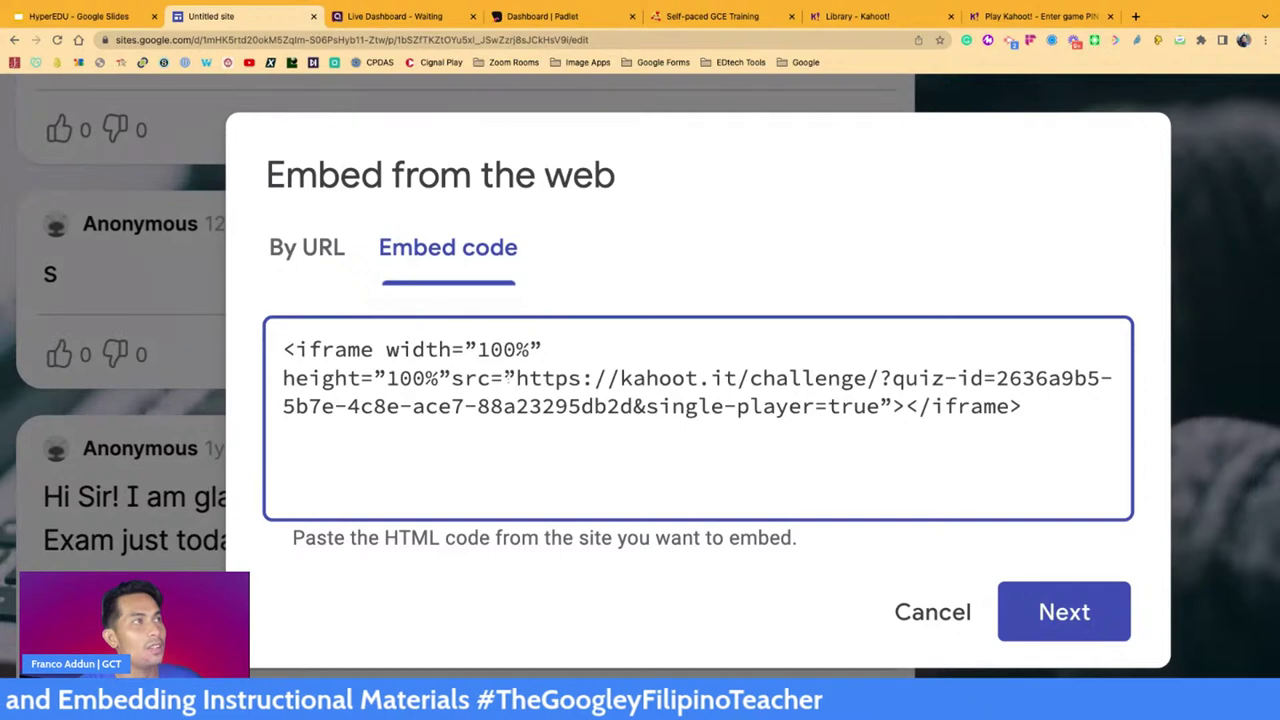
{"action": "left_click_drag", "start_coordinate": [516, 378], "coordinate": [880, 406]}
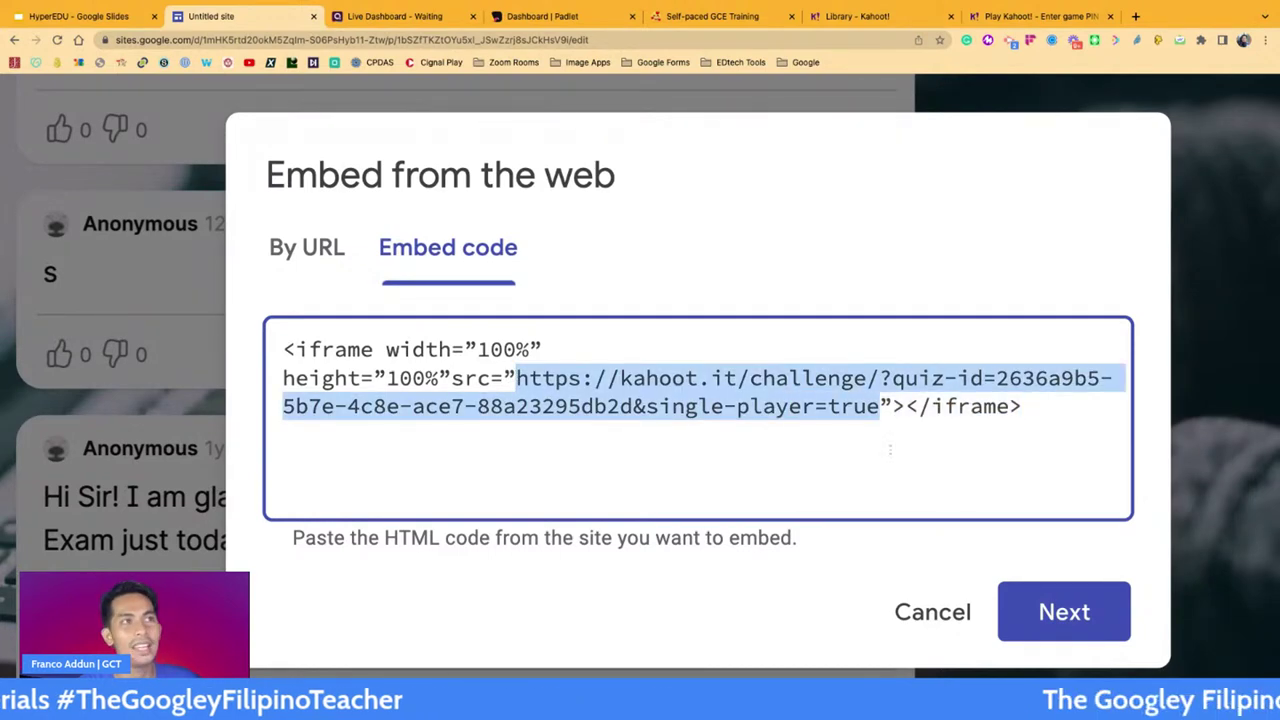
{"action": "left_click", "coordinate": [1040, 16]}
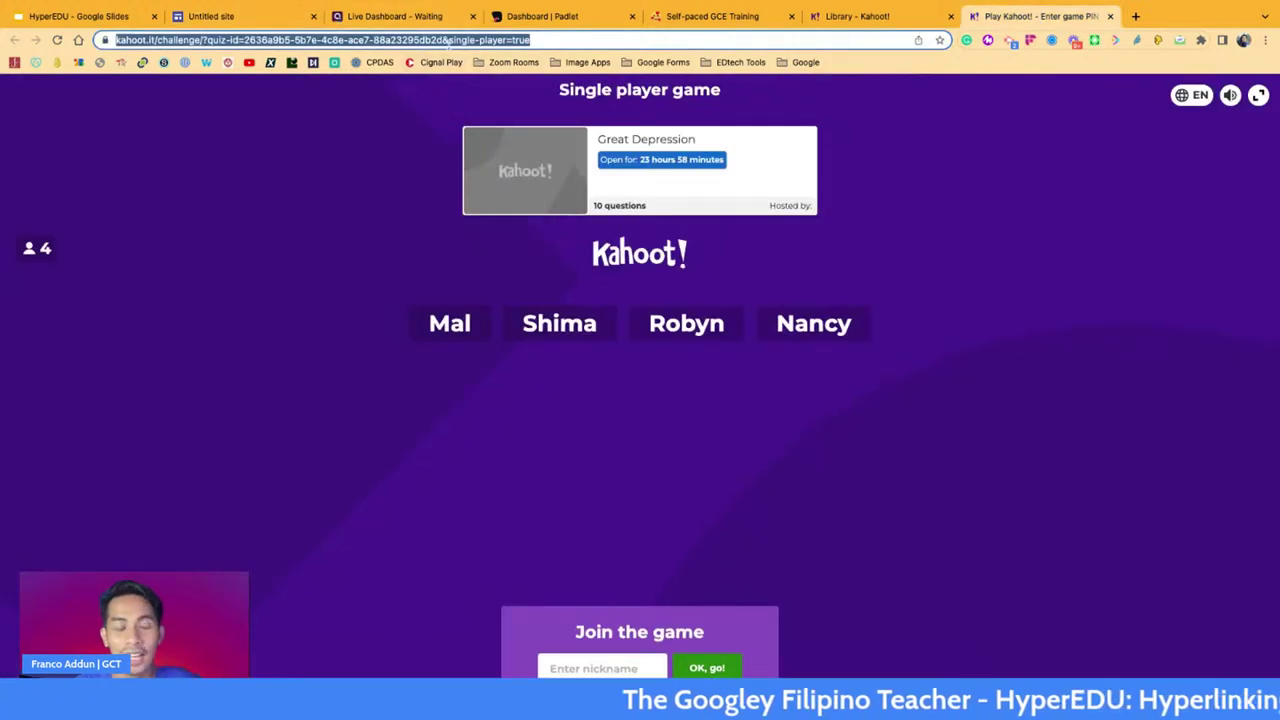
{"action": "left_click", "coordinate": [215, 16]}
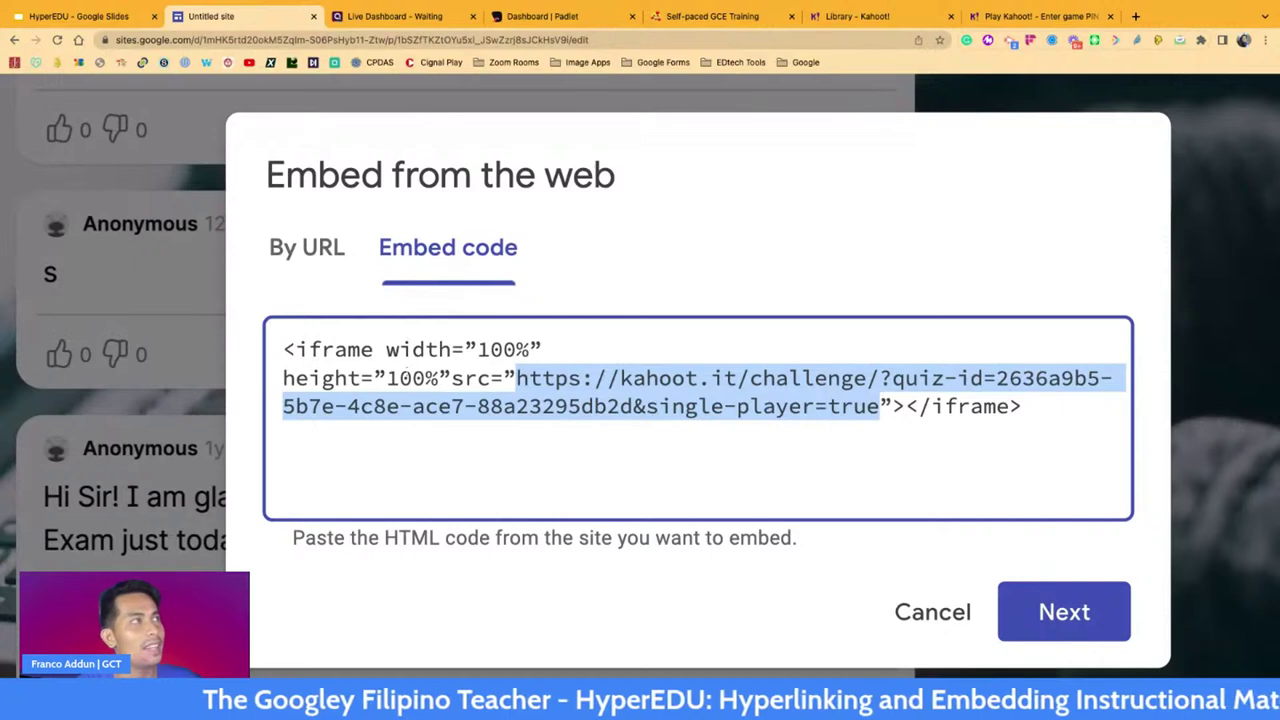
{"action": "left_click_drag", "start_coordinate": [286, 349], "coordinate": [516, 378]}
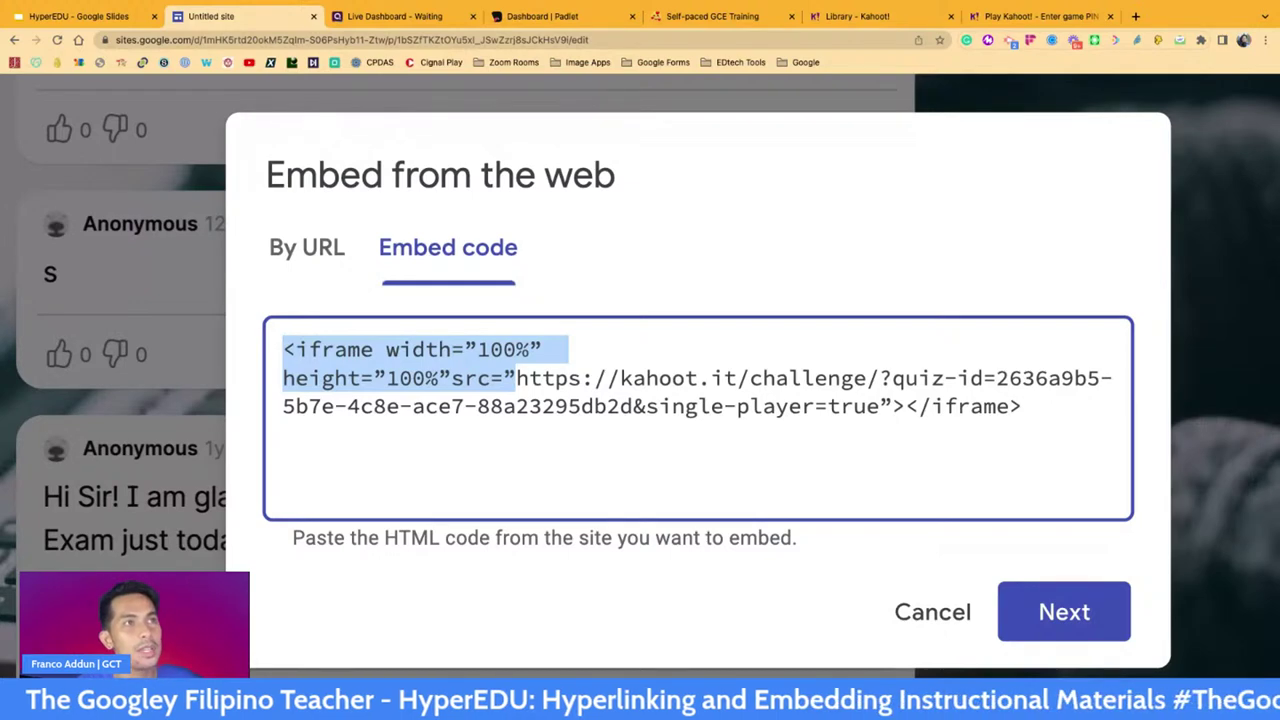
{"action": "left_click_drag", "start_coordinate": [880, 406], "coordinate": [1021, 406]}
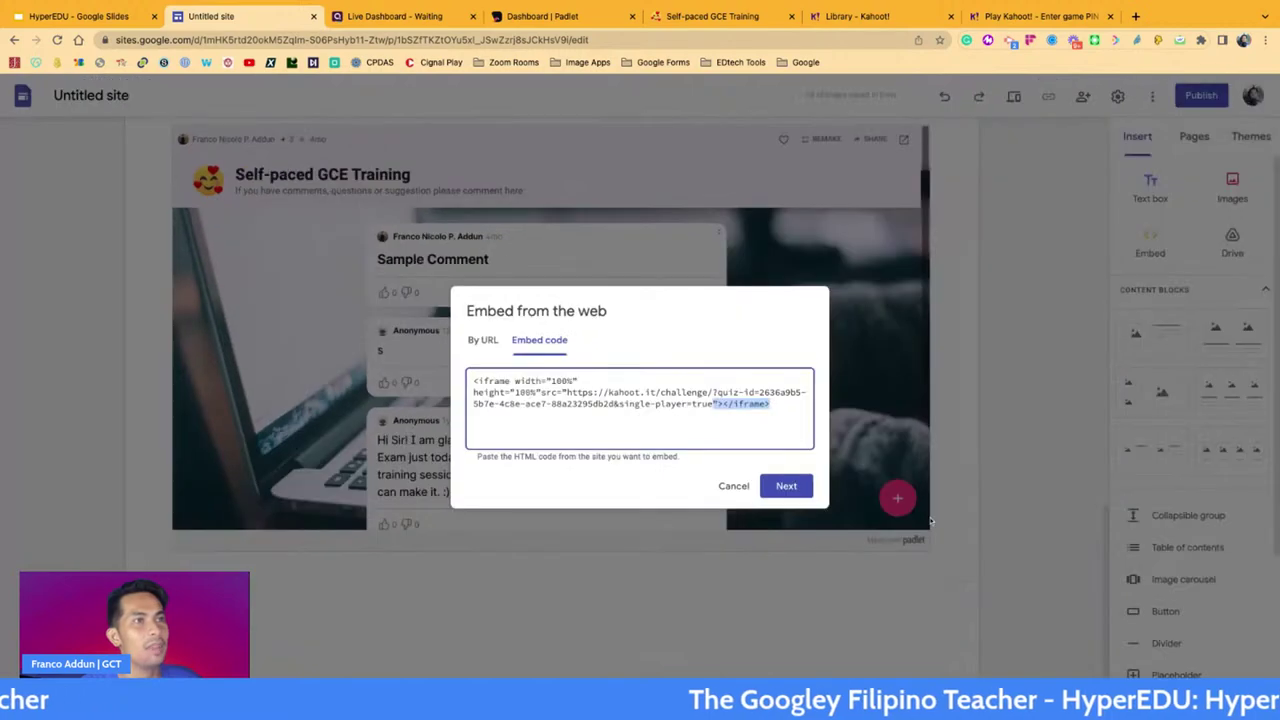
{"action": "left_click", "coordinate": [790, 492]}
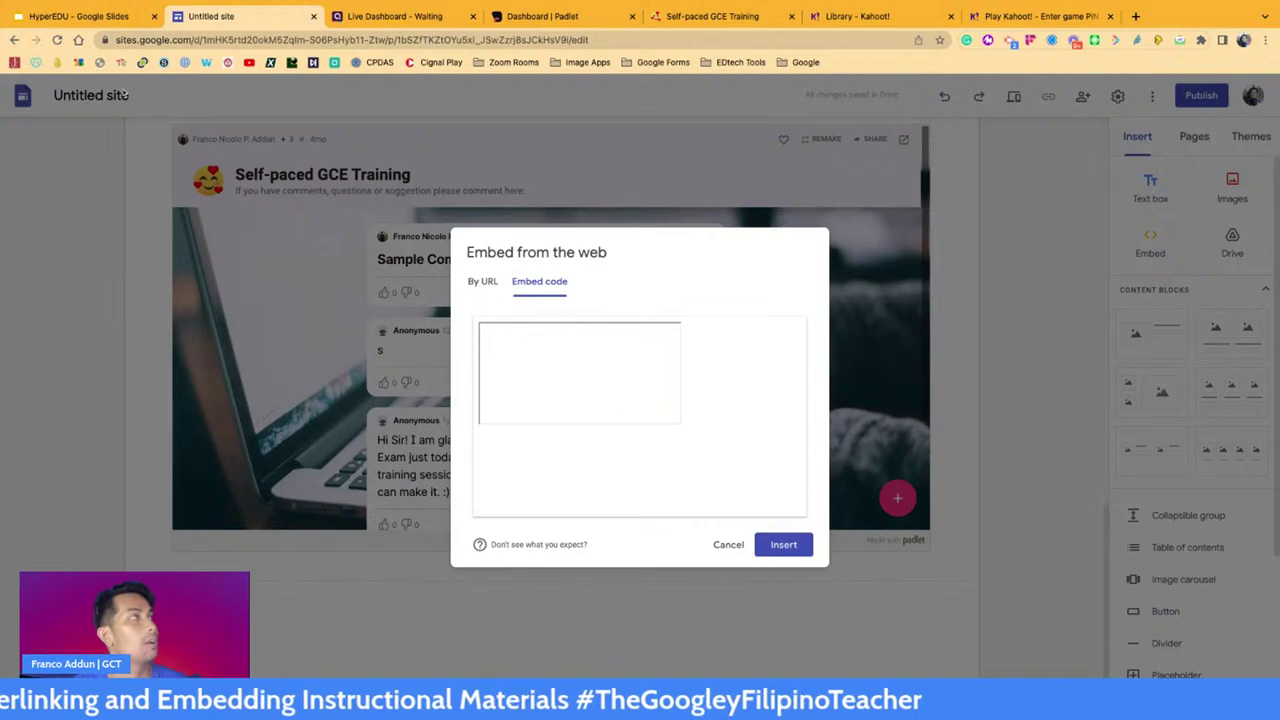
{"action": "left_click", "coordinate": [728, 548]}
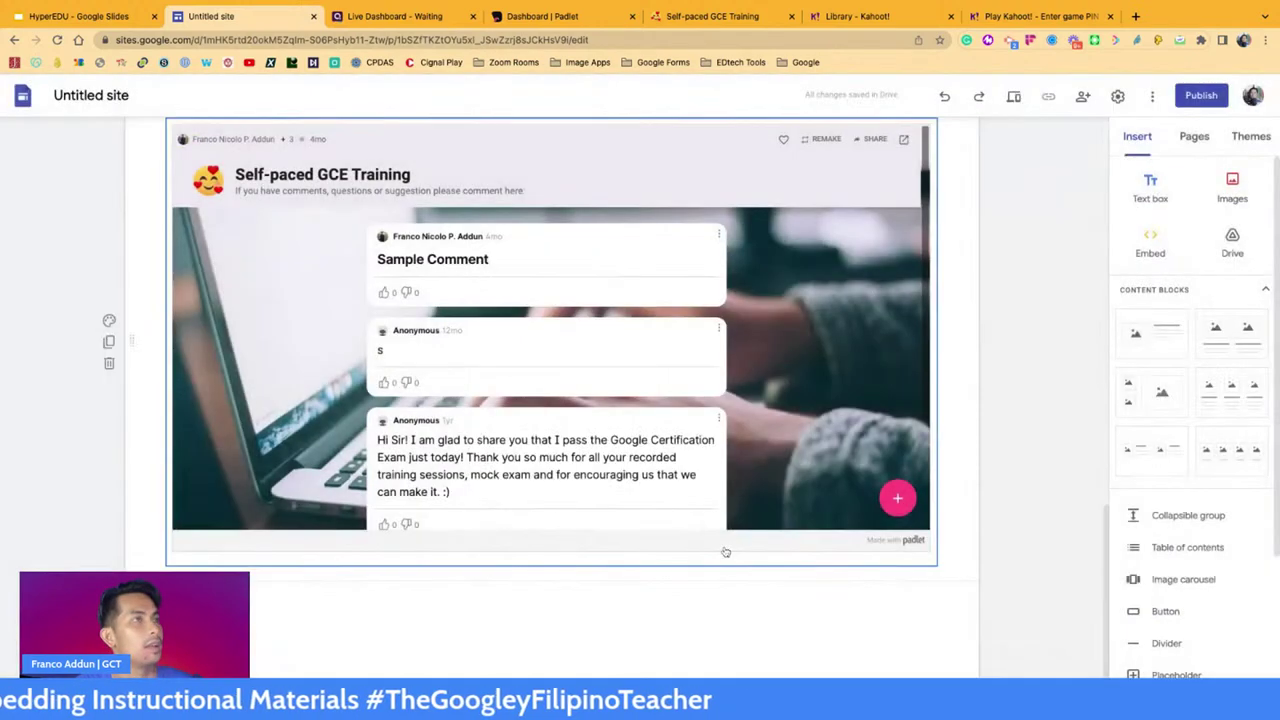
Step: Start a new HTML code embed below the padlet and enter the 100% width and height iframe code with the kahoot practice link
{"action": "left_click", "coordinate": [573, 642]}
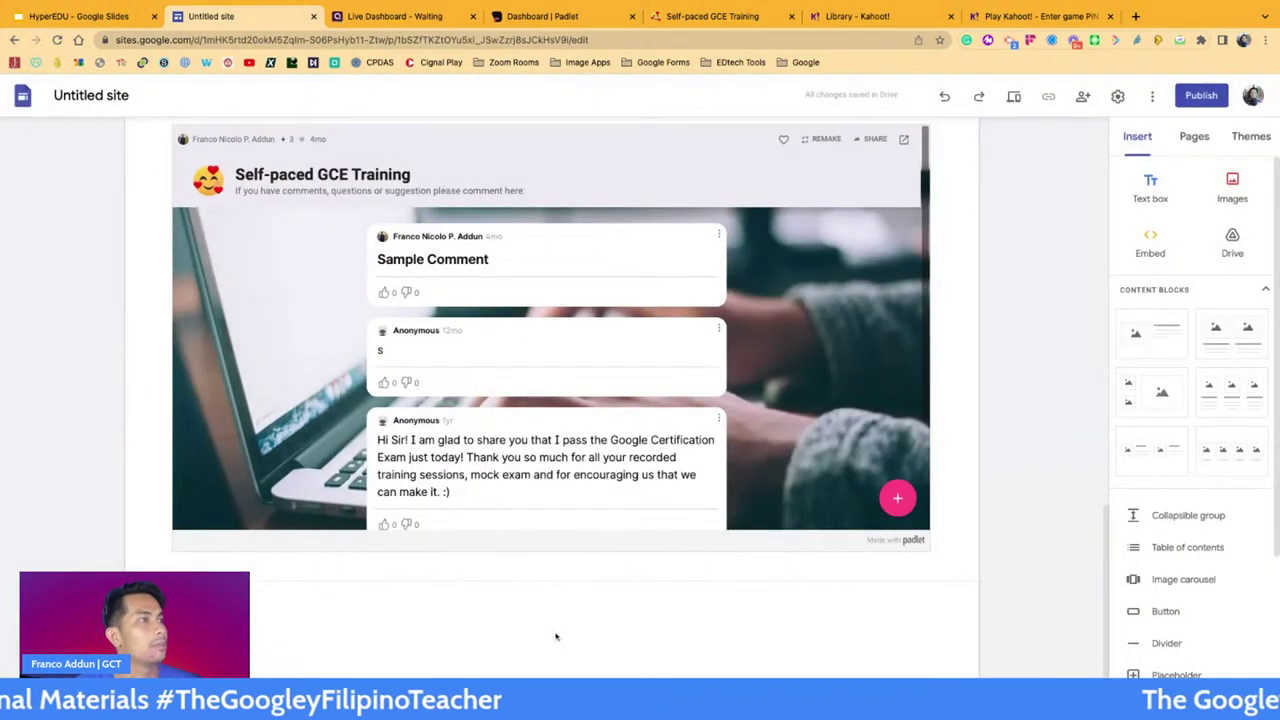
{"action": "double_click", "coordinate": [562, 622]}
{"action": "left_click", "coordinate": [532, 630]}
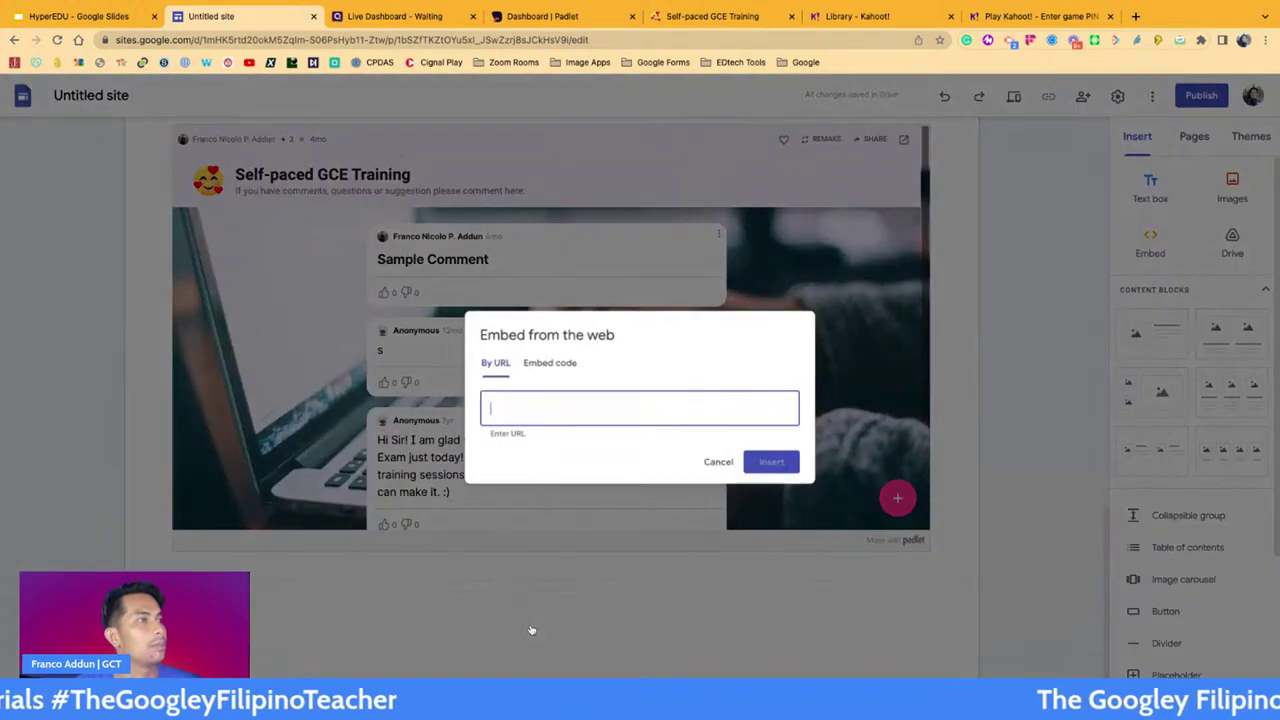
{"action": "left_click", "coordinate": [550, 364]}
{"action": "type", "text": "<iframe width=\"100%\" height=\"100%\"src=\"https://kahoot.it/challenge/?quiz-id=2636a9b5-5b7e-4c8e-ace7-88a23295db2d&single-player=true\"></iframe>"}
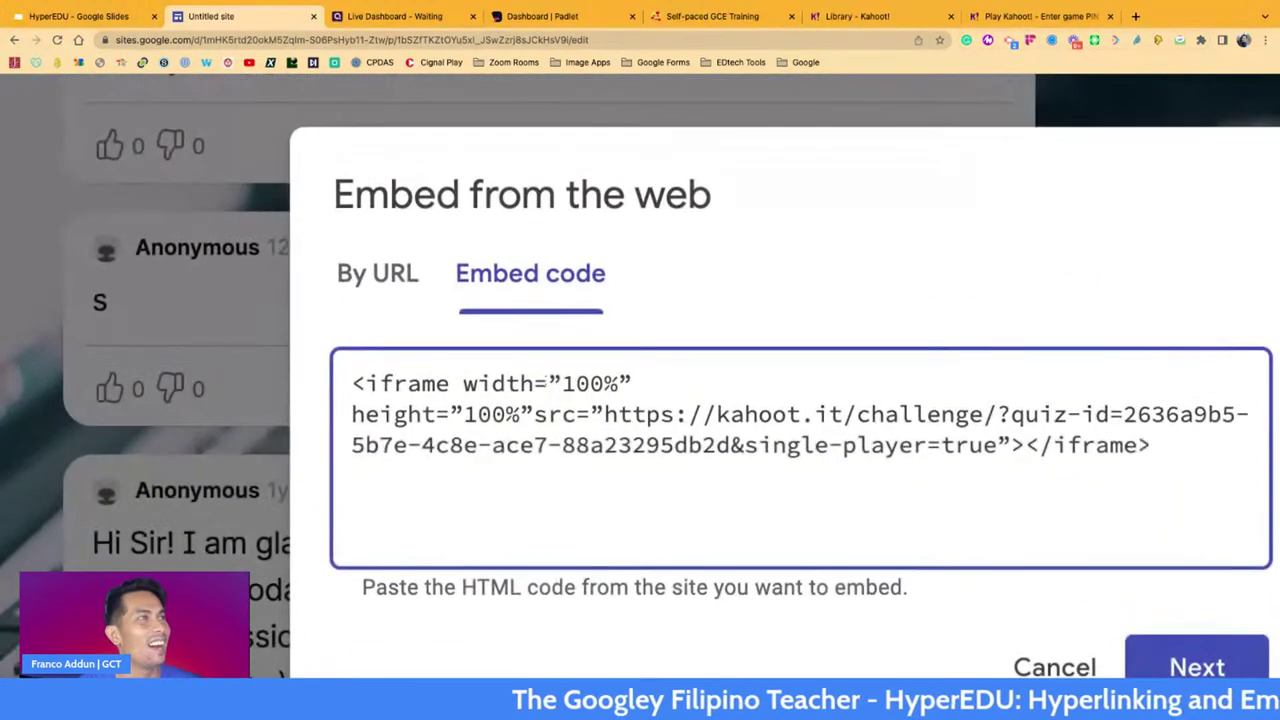
Step: Replace the curly quotes around the iframe's width value and src link with straight quotes
{"action": "key", "text": "BackSpace"}
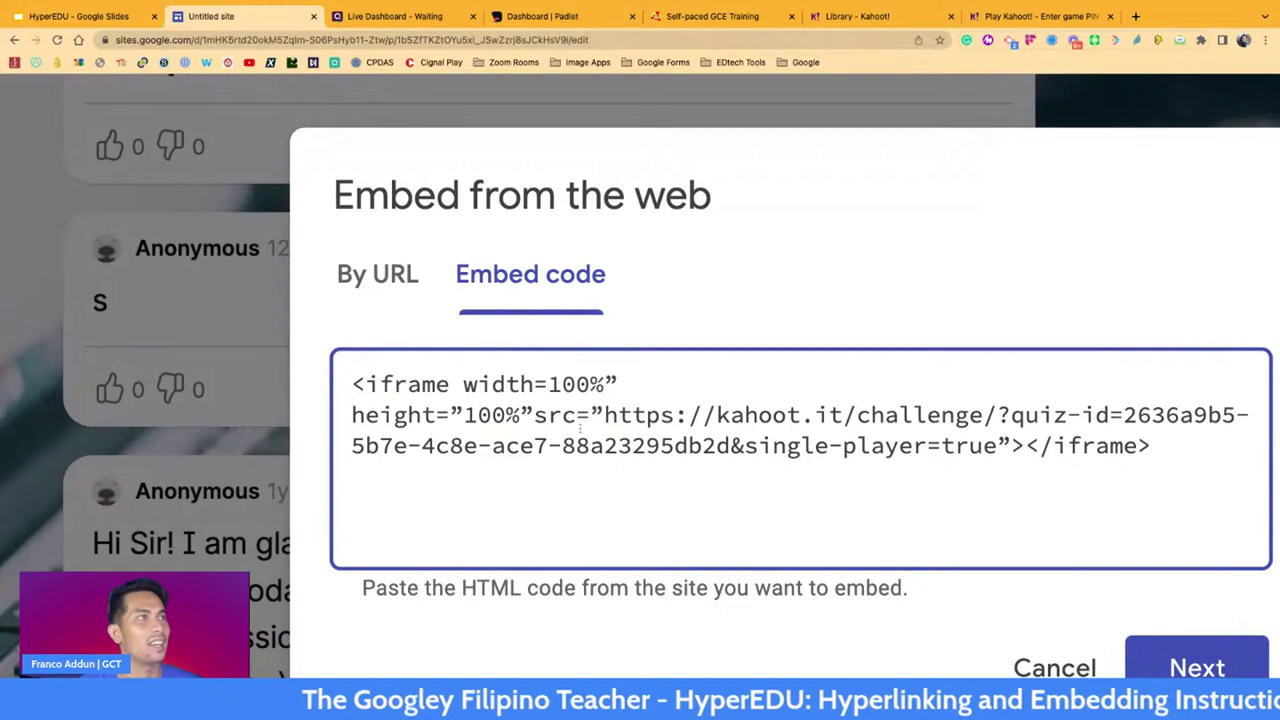
{"action": "type", "text": "\""}
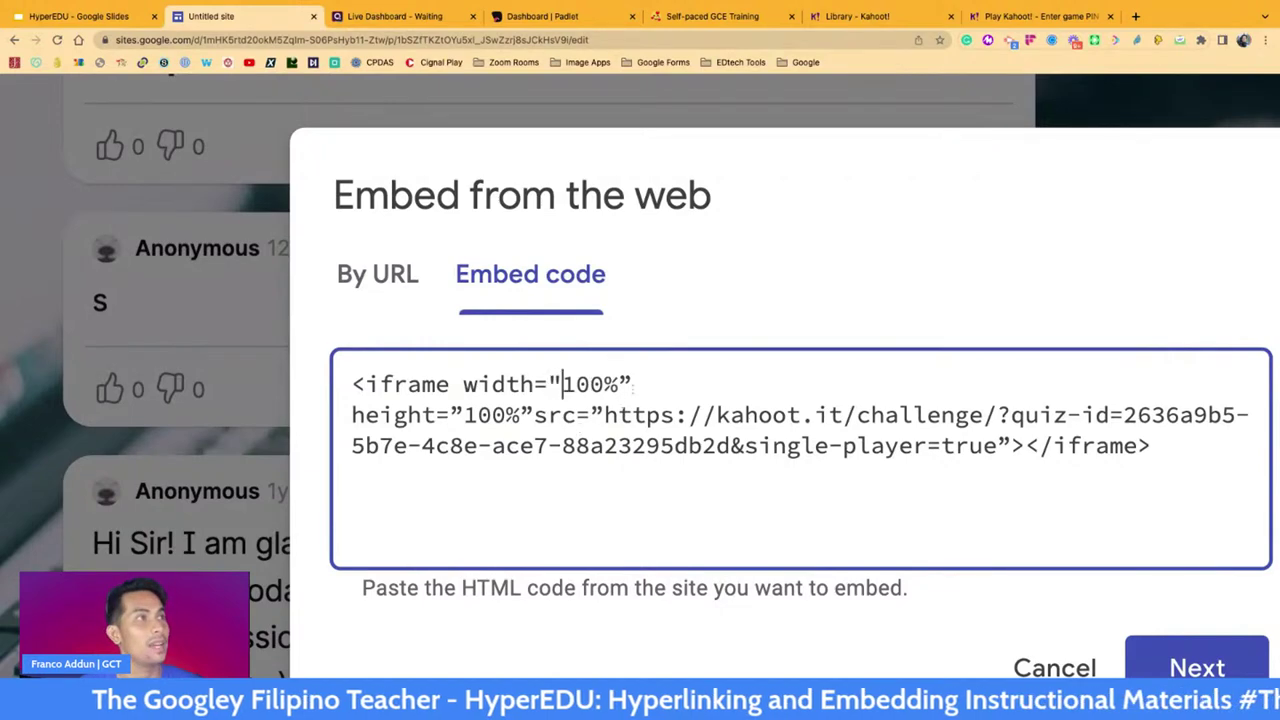
{"action": "left_click", "coordinate": [632, 388]}
{"action": "key", "text": "BackSpace"}
{"action": "type", "text": "\""}
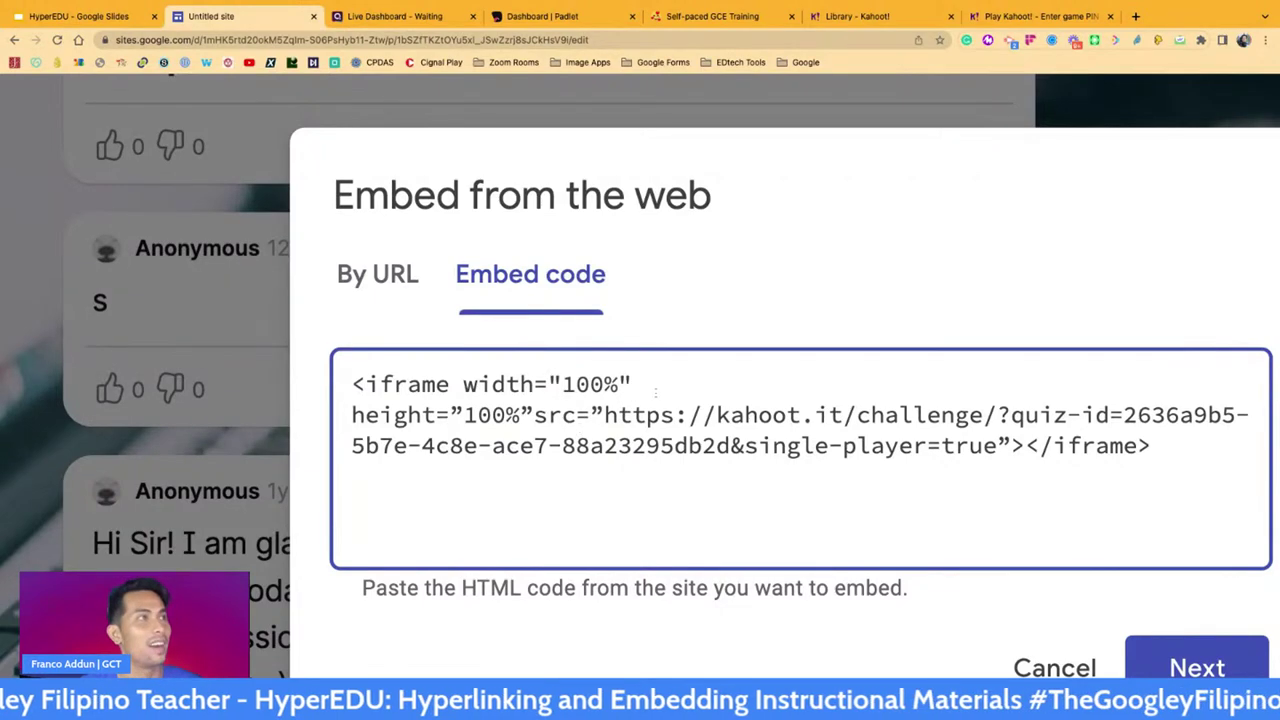
{"action": "left_click", "coordinate": [602, 414]}
{"action": "key", "text": "BackSpace"}
{"action": "type", "text": "\""}
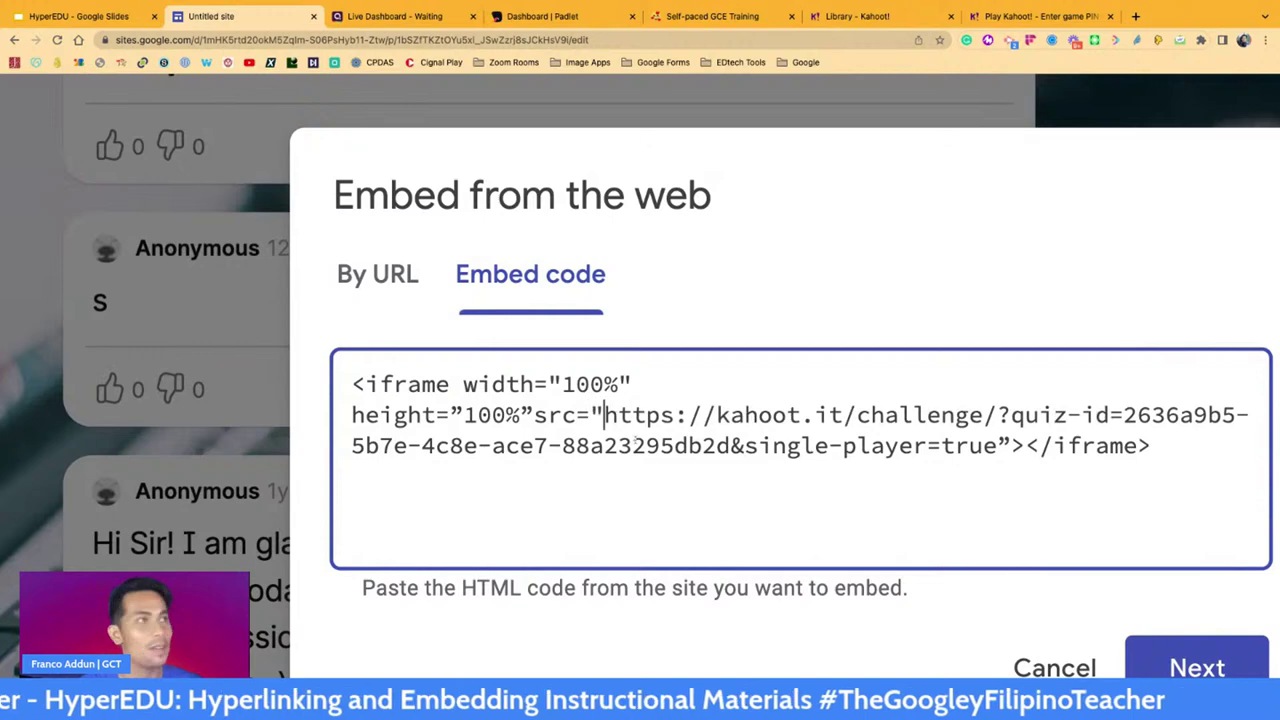
{"action": "left_click", "coordinate": [1012, 445]}
{"action": "key", "text": "BackSpace"}
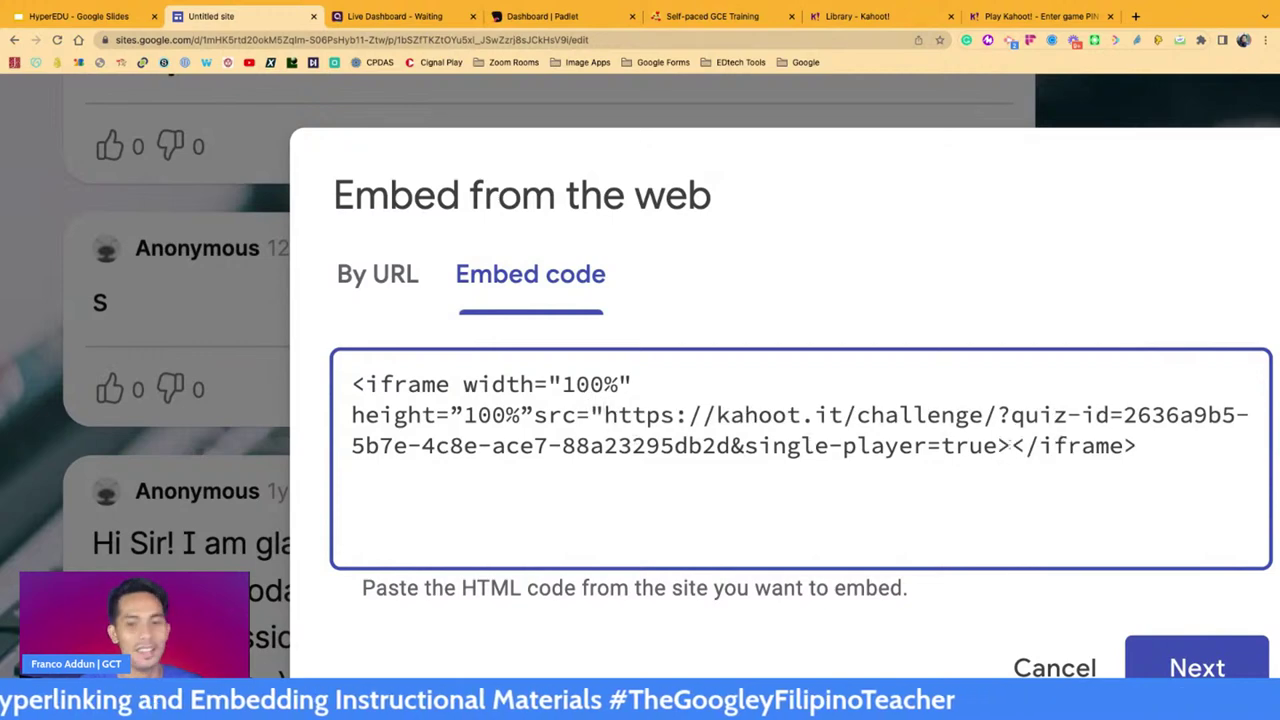
{"action": "type", "text": "\""}
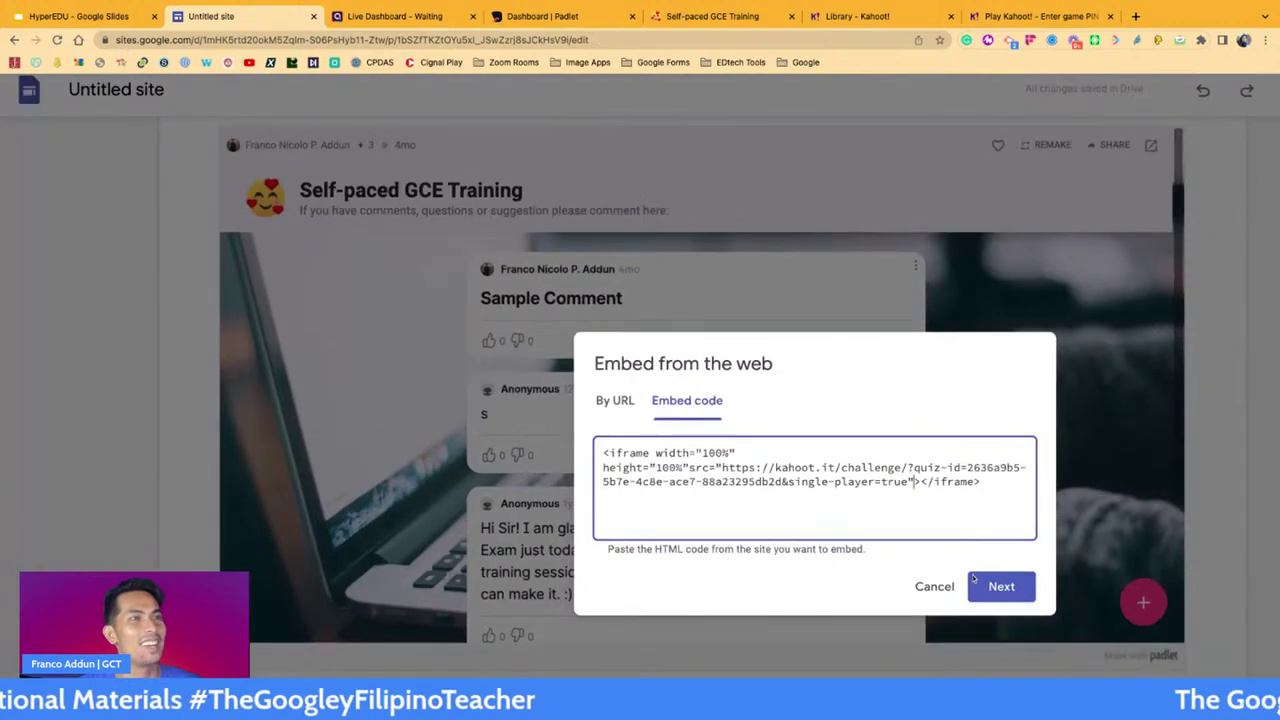
Step: Preview the corrected kahoot iframe code and insert the embed below the padlet
{"action": "left_click", "coordinate": [1190, 667]}
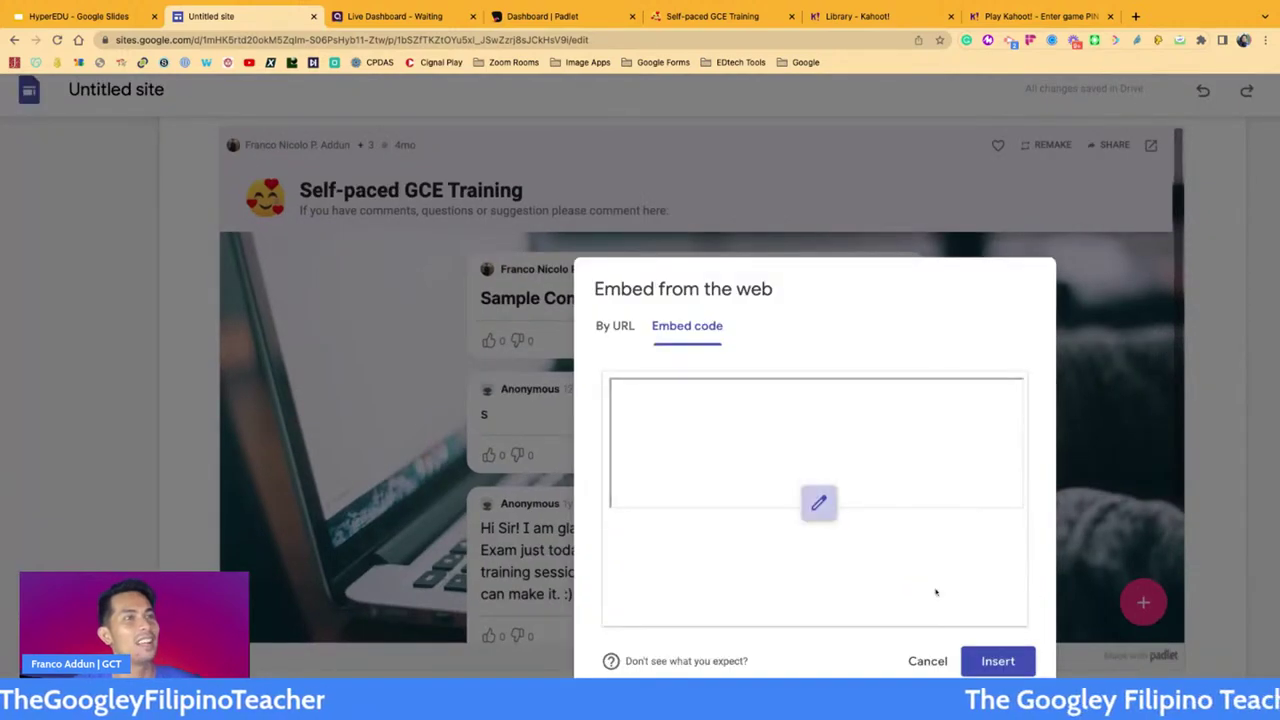
{"action": "scroll", "coordinate": [936, 592], "scroll_direction": "down", "scroll_amount": 3}
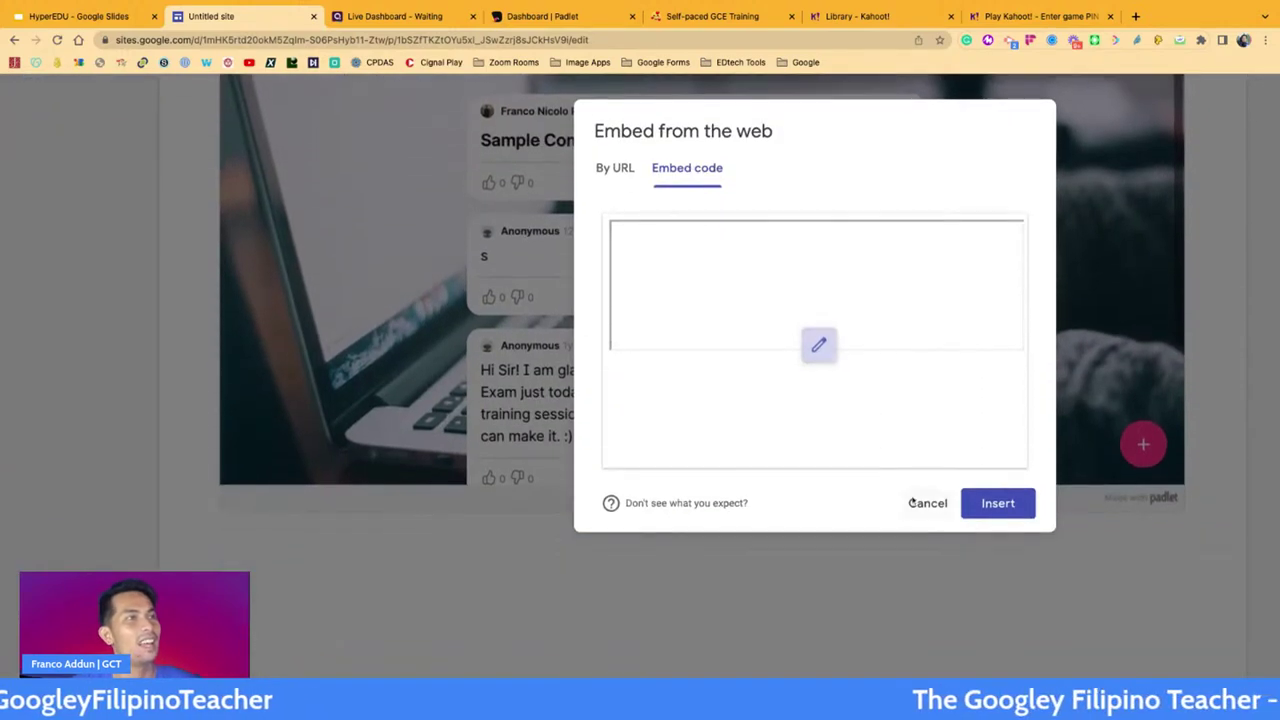
{"action": "left_click", "coordinate": [997, 503]}
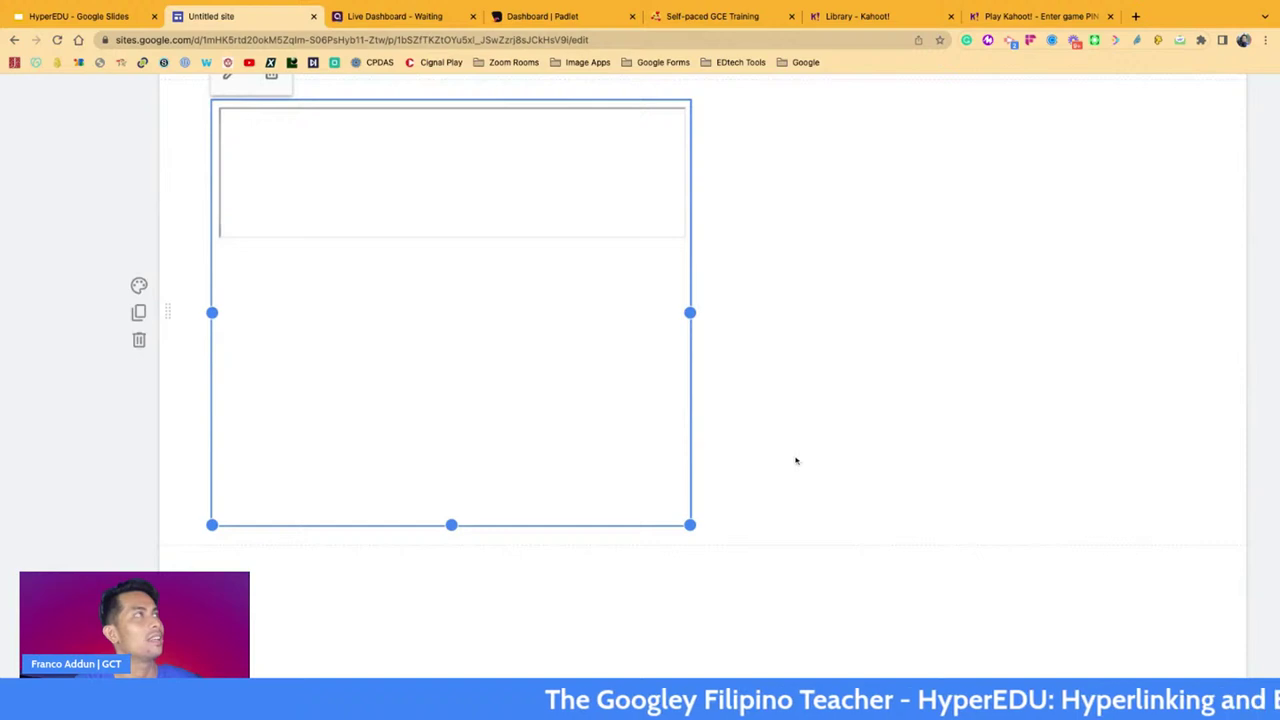